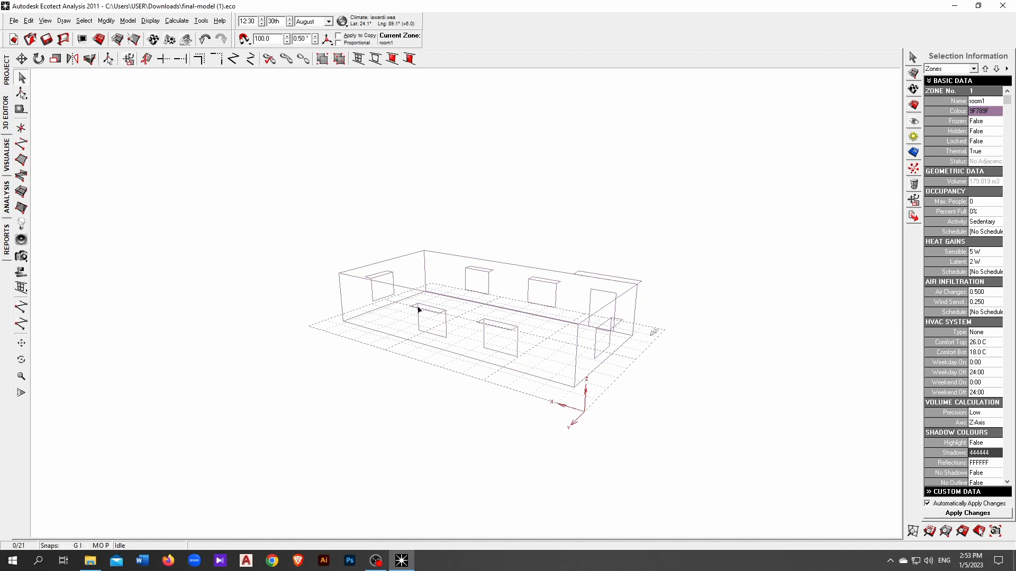
Step: Start the Shading Design Wizard for the front window nearest the origin, using the Project a Cutting Profile method
scroll(461, 345, "up", 3)
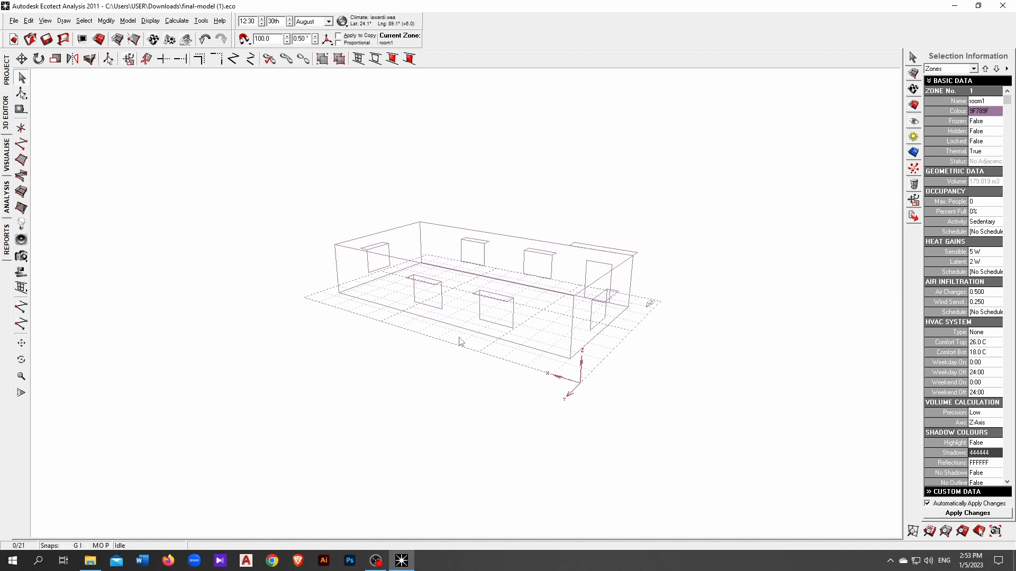
left_click(491, 332)
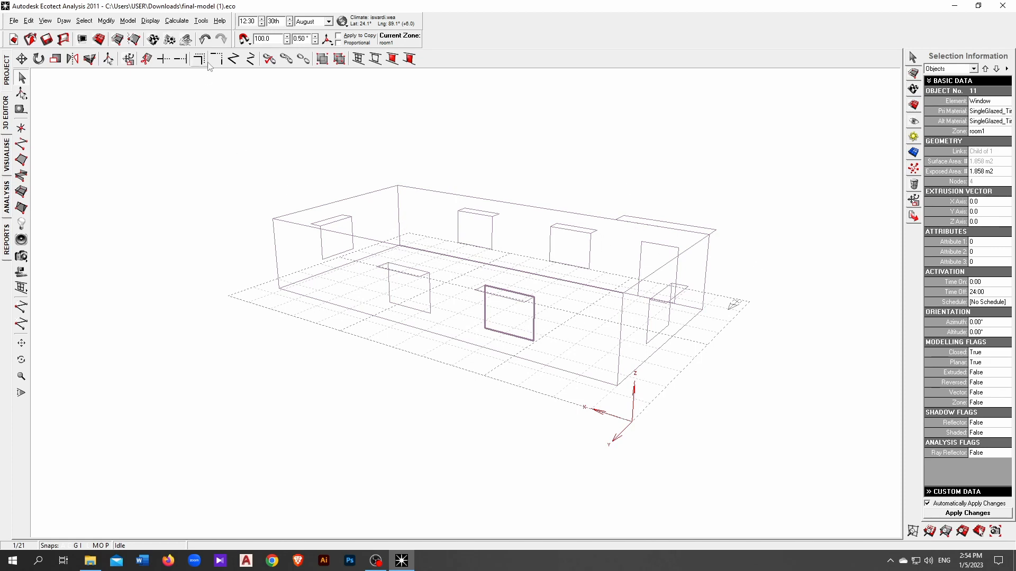
left_click(178, 21)
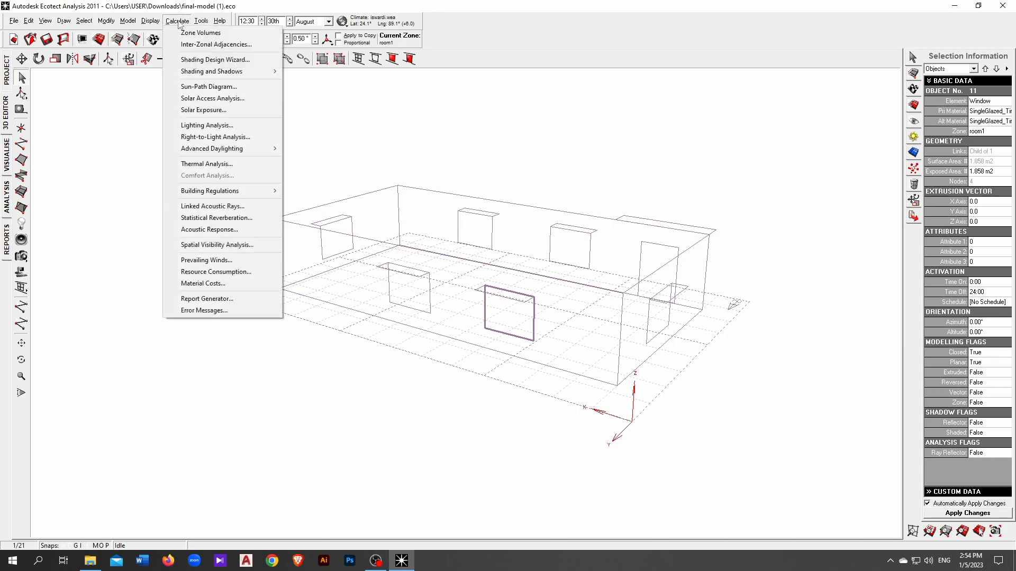
left_click(201, 62)
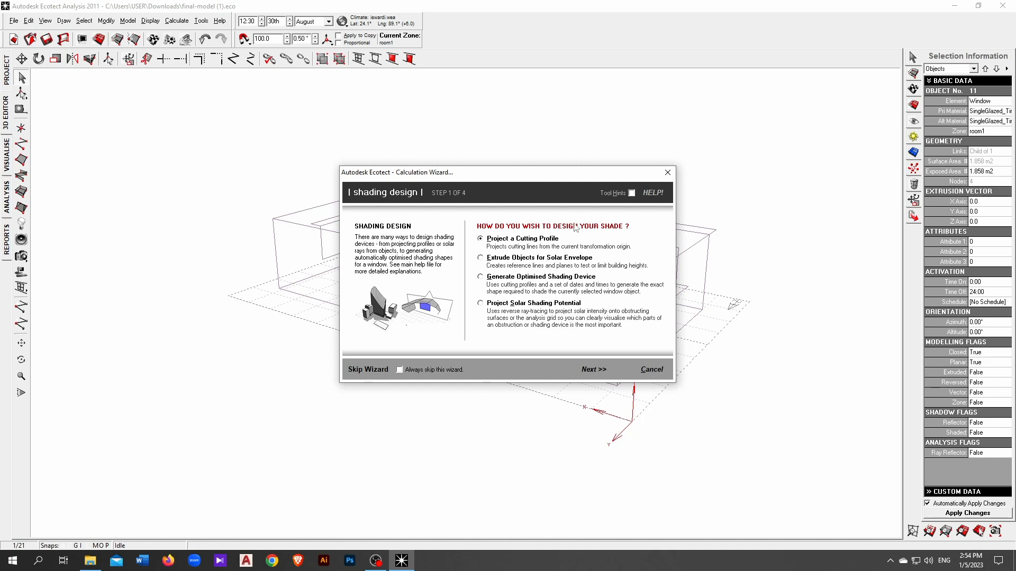
left_click(544, 264)
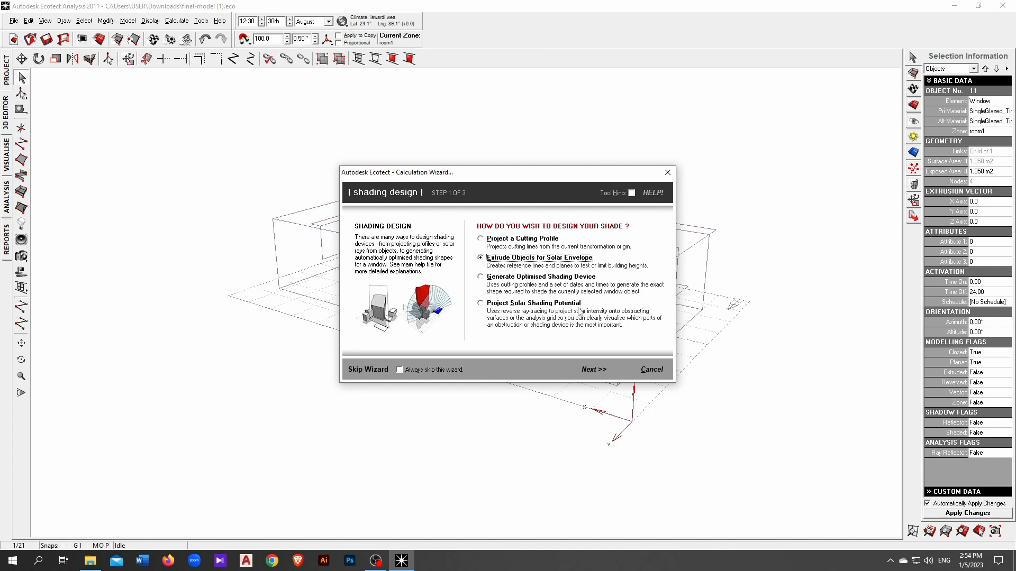
left_click(552, 280)
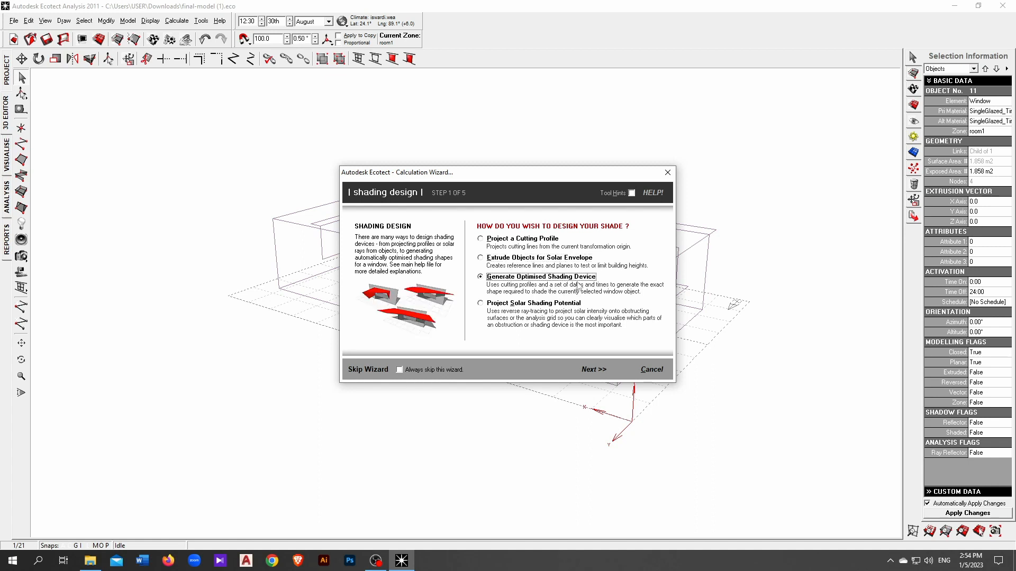
left_click(532, 304)
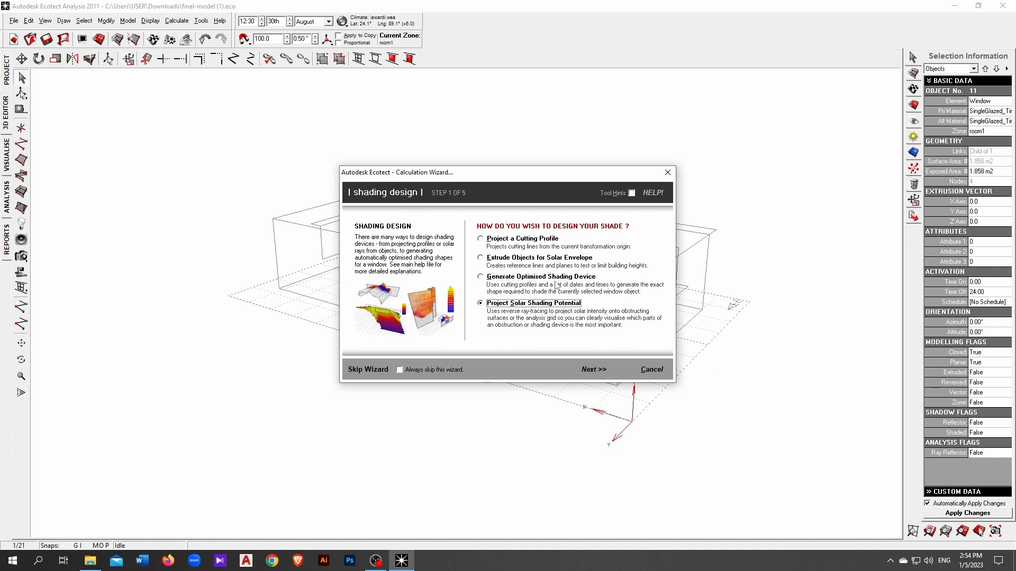
left_click(542, 245)
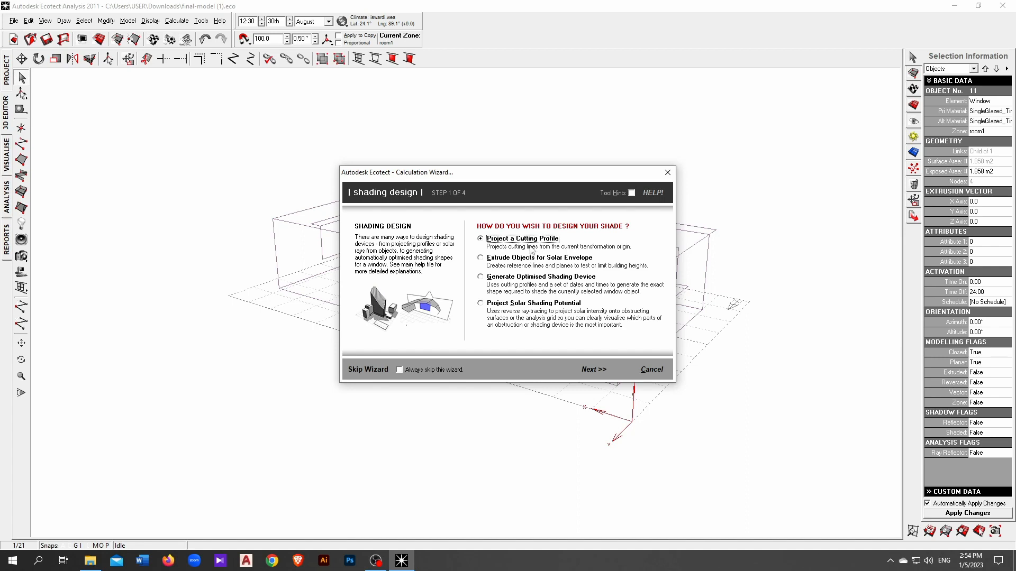
left_click(601, 371)
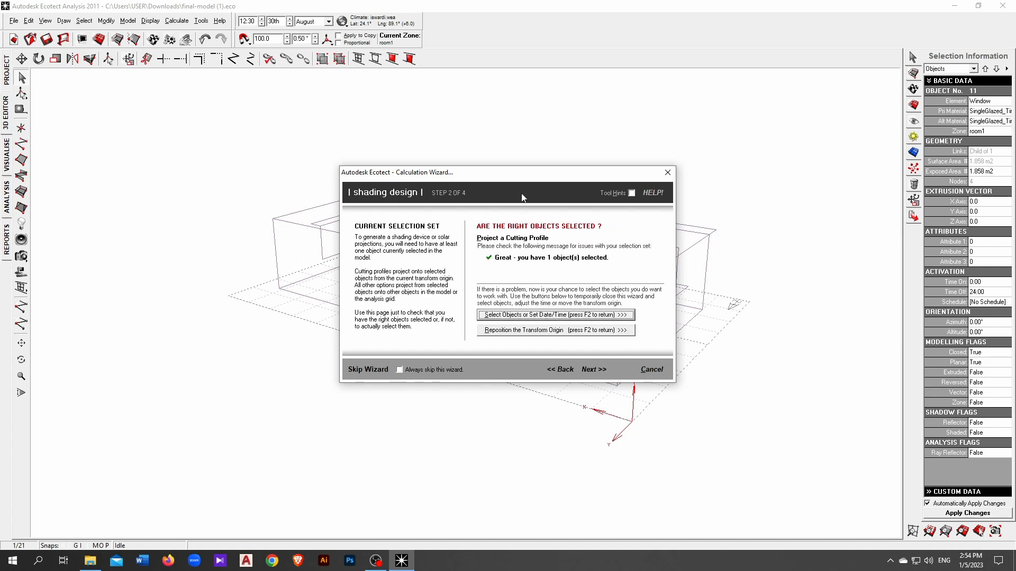
Step: Reposition the transform origin at the grid's near corner, and return to the wizard with the same front window selected
left_click_drag(538, 179, 747, 175)
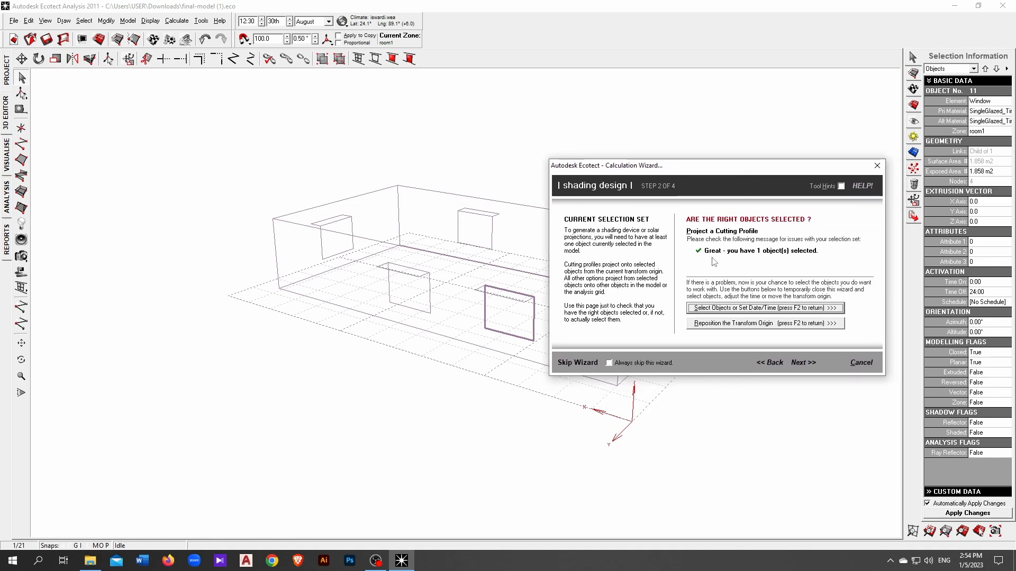
left_click(728, 323)
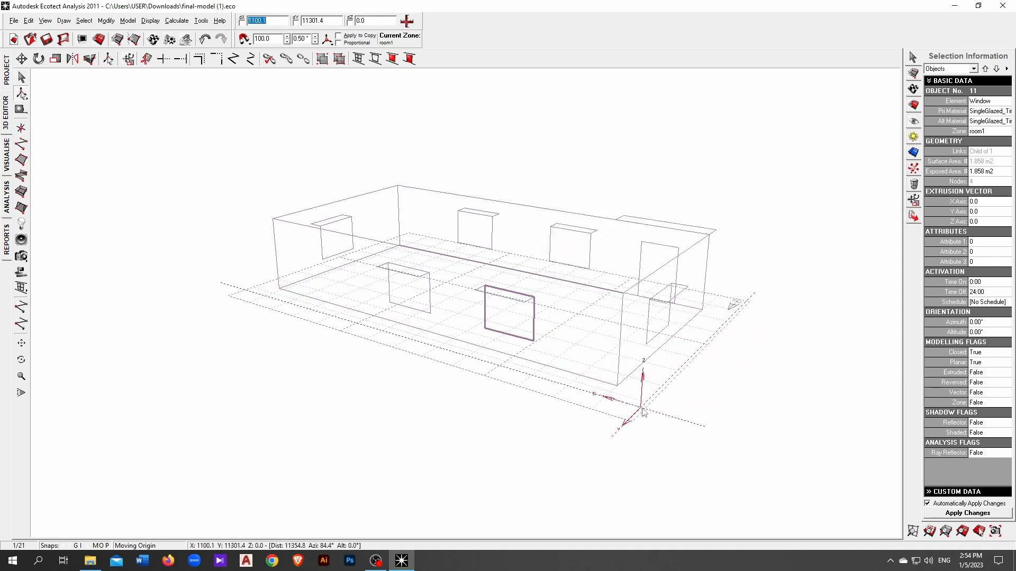
left_click(634, 422)
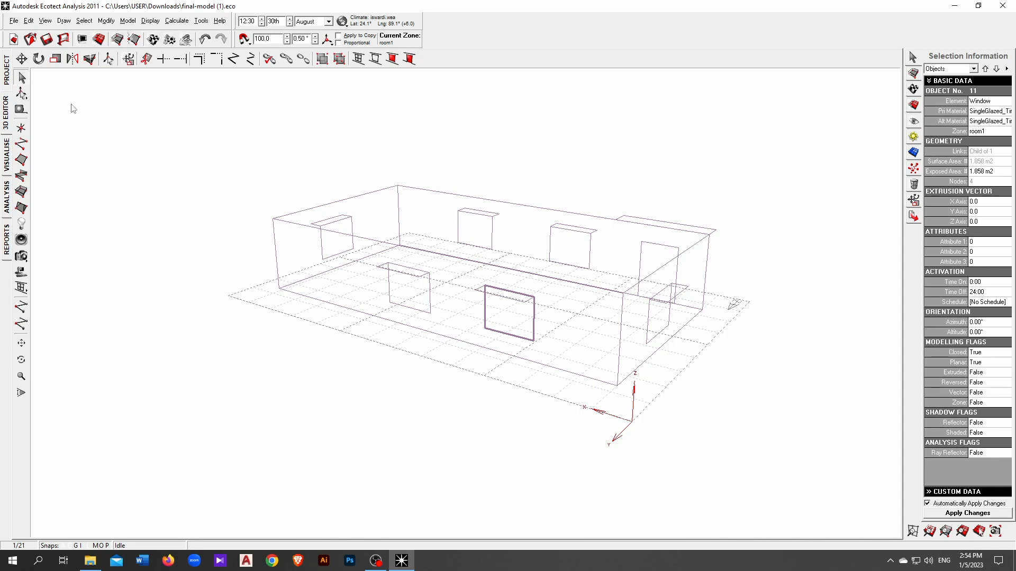
left_click(197, 118)
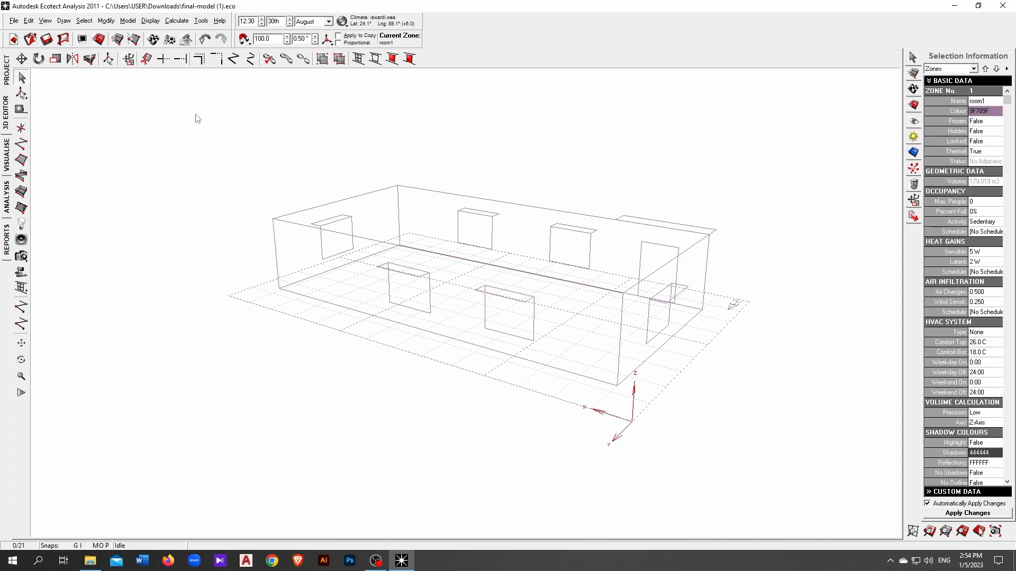
left_click(537, 335)
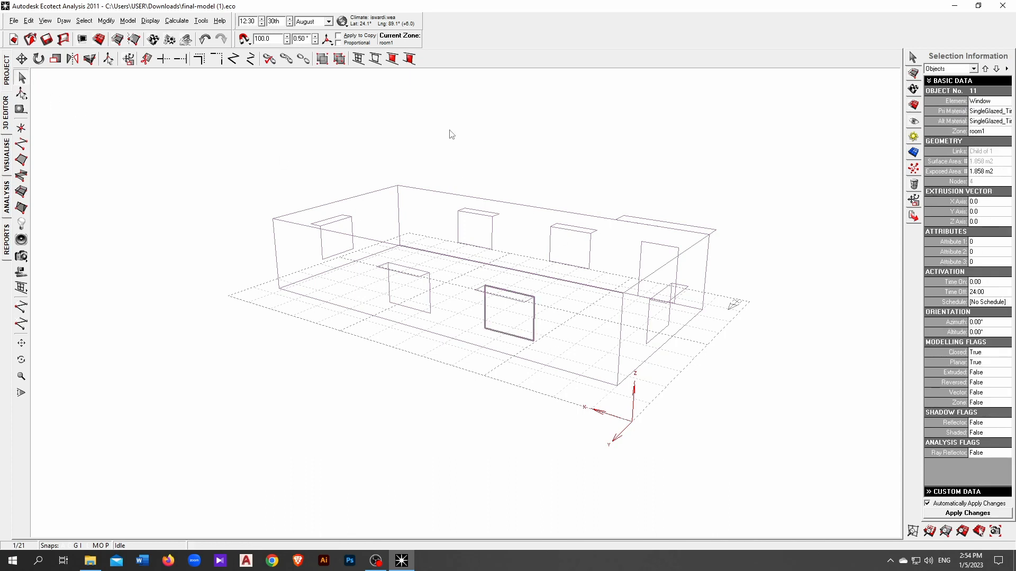
right_click(519, 129)
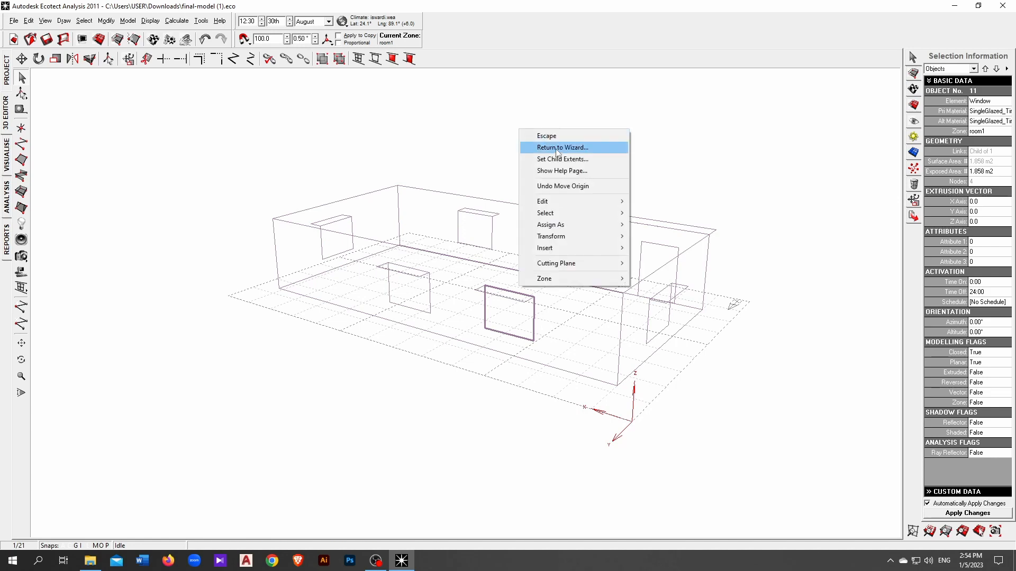
left_click(557, 148)
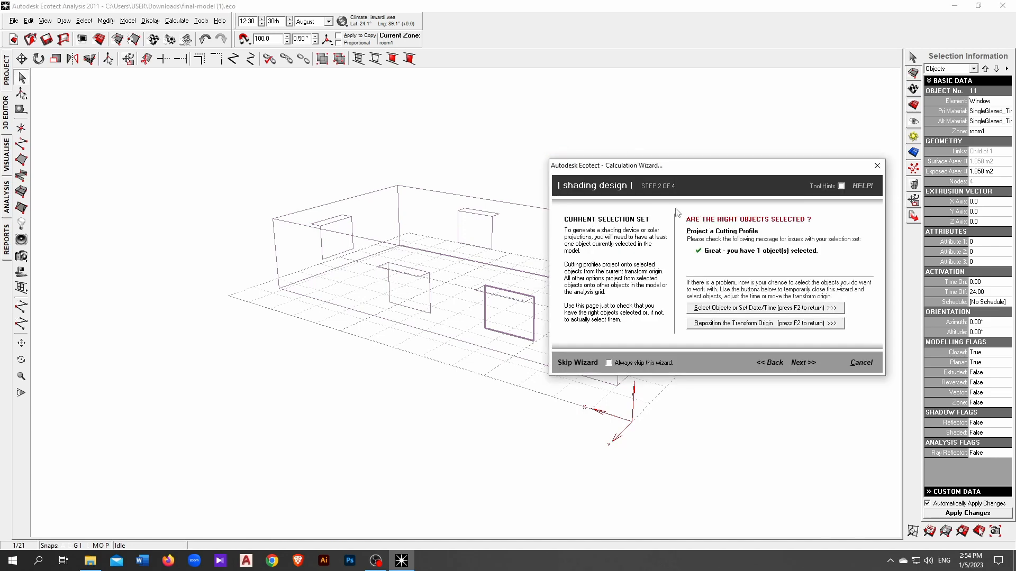
Step: Project the window's cutting profile over each hour of the current day
left_click(813, 364)
left_click(739, 233)
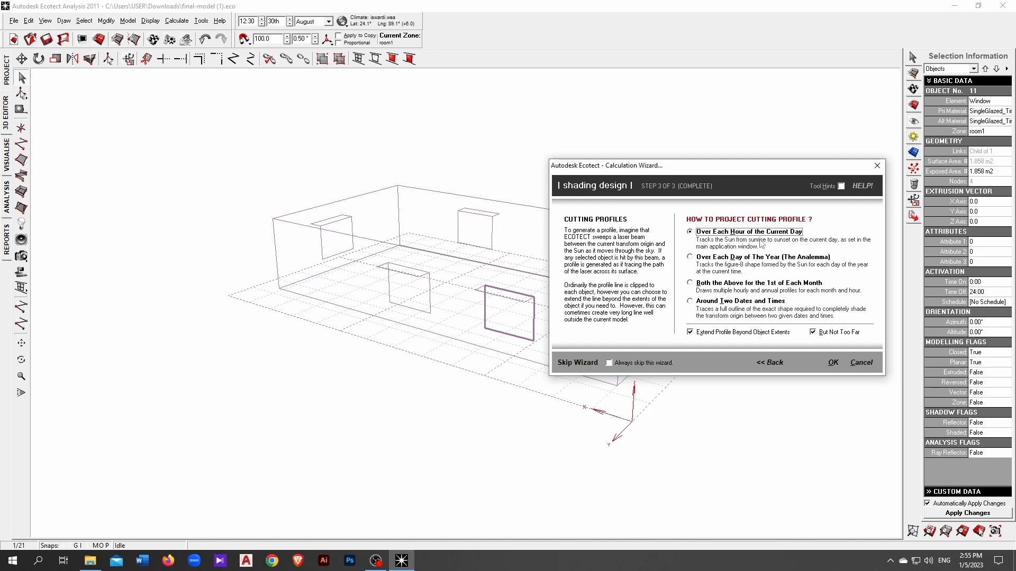
left_click(833, 363)
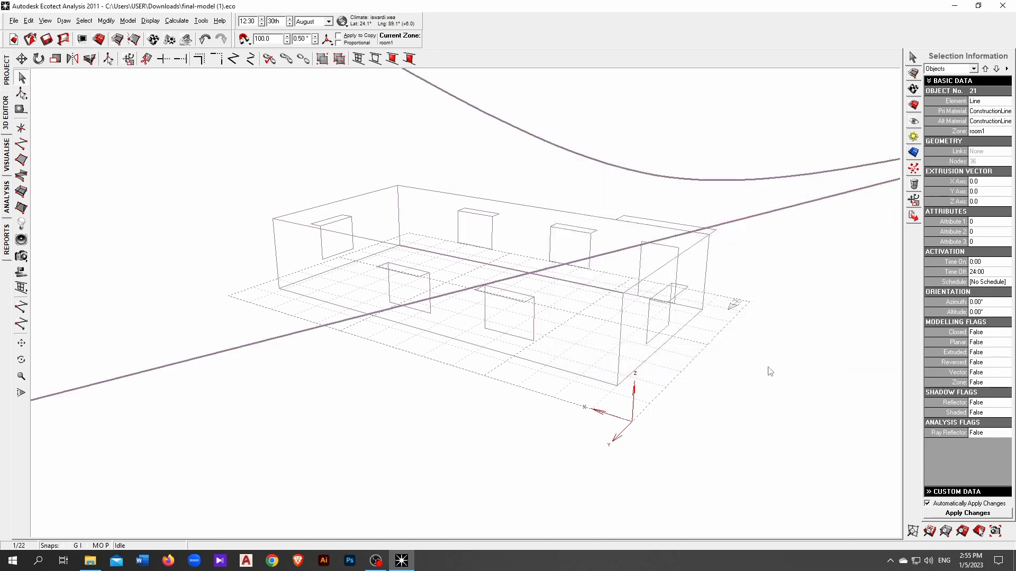
scroll(643, 360, "down", 5)
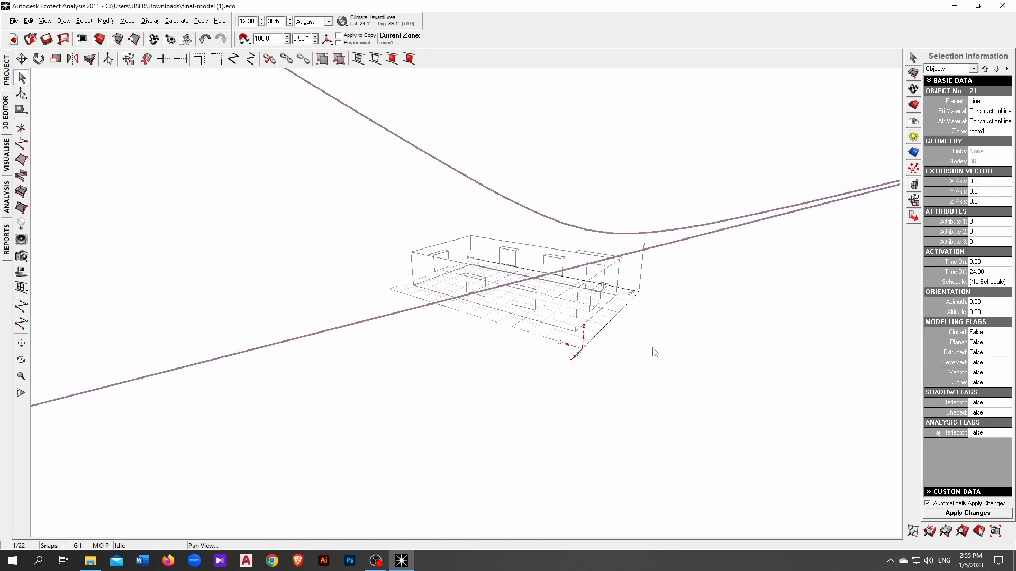
scroll(614, 367, "up", 2)
scroll(757, 305, "up", 1)
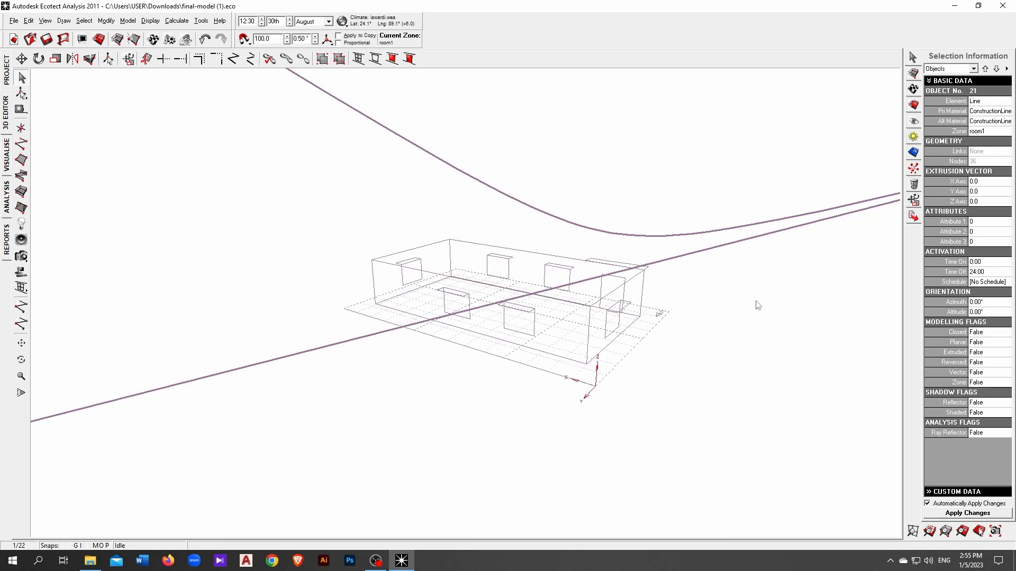
Step: Delete the projected hourly cutting profile line
left_click(334, 204)
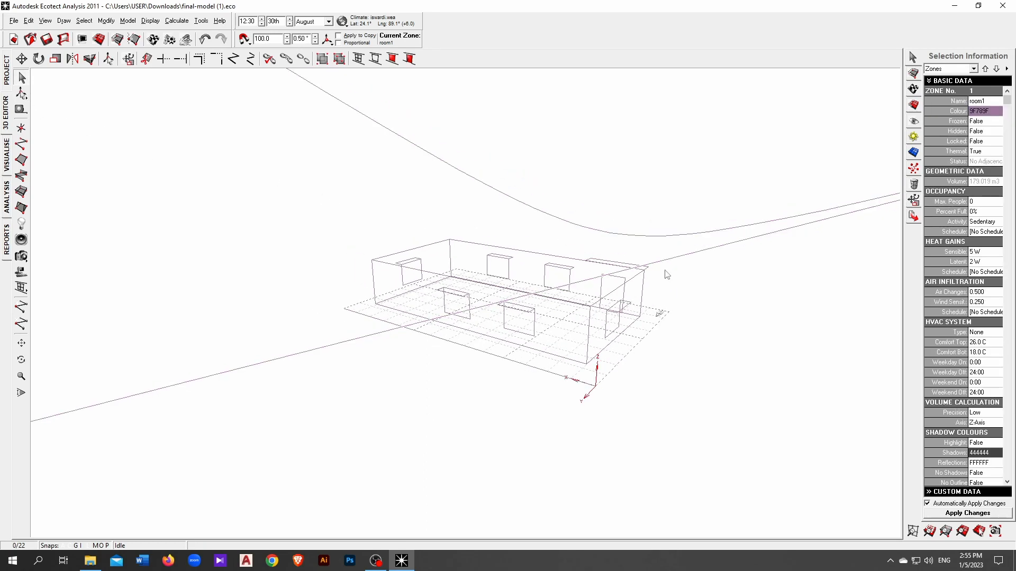
left_click_drag(780, 270, 709, 178)
key("Delete")
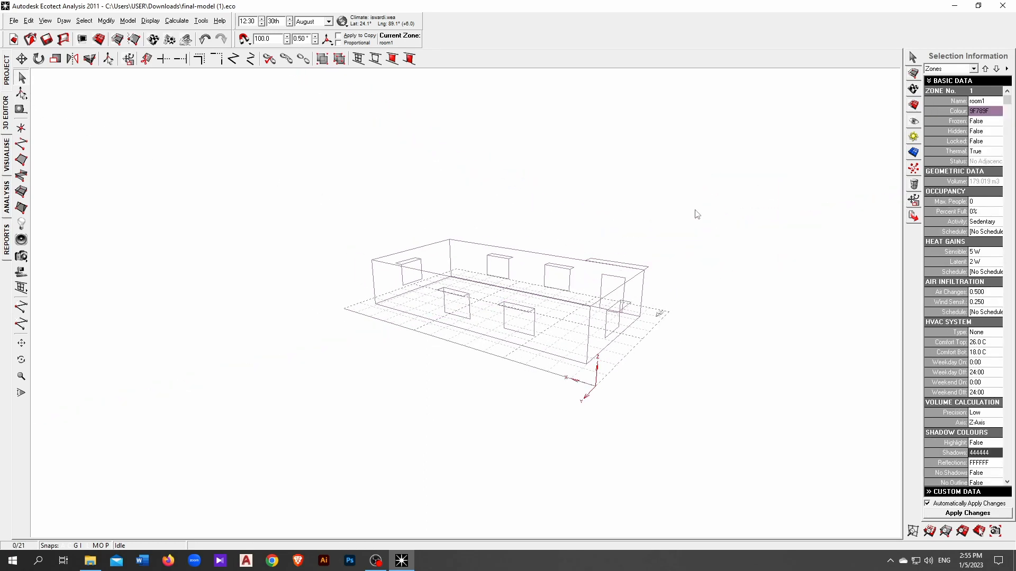
left_click(533, 336)
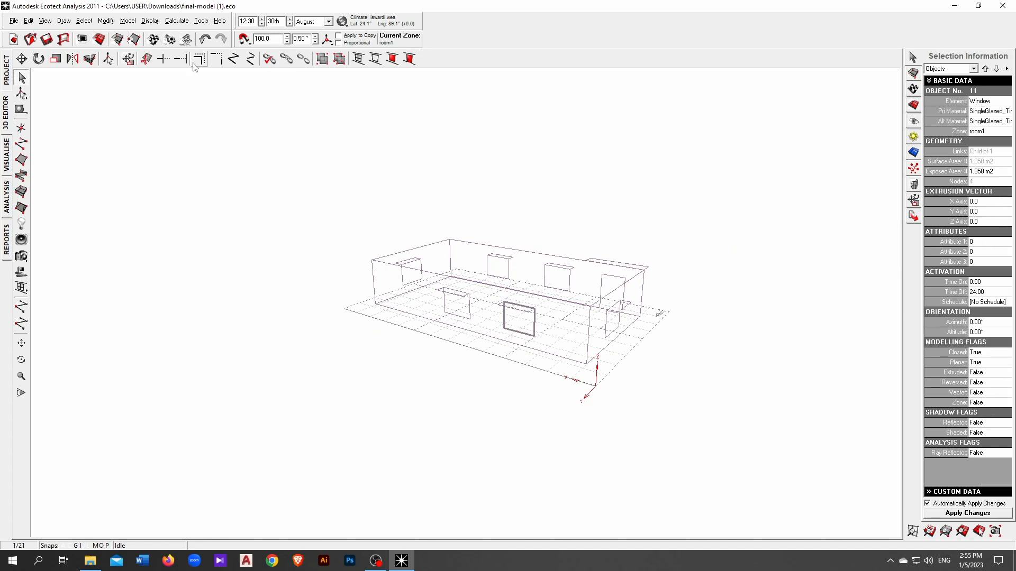
right_click(545, 166)
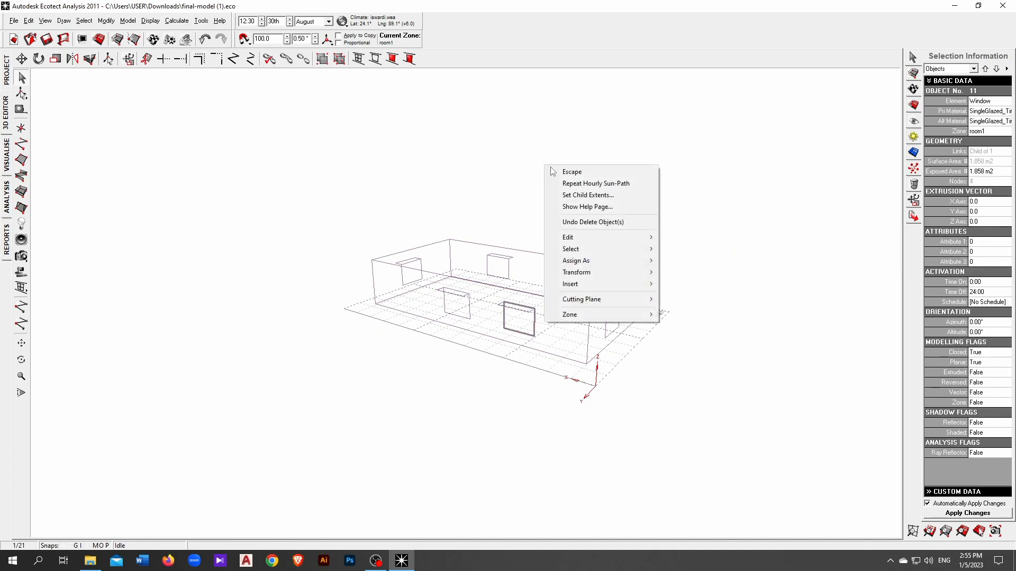
left_click(520, 166)
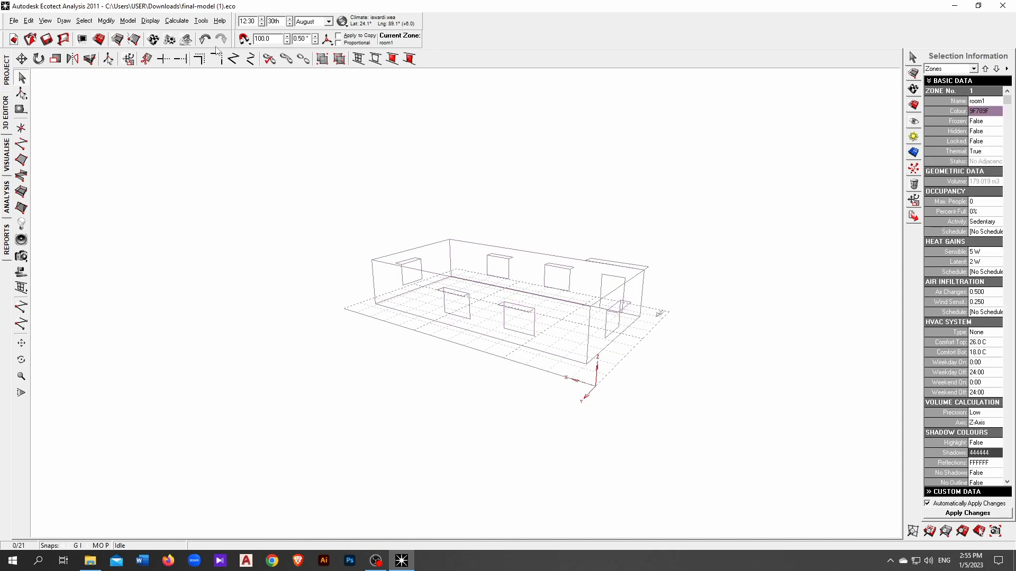
Step: Restart the Shading Design Wizard with the Project a Cutting Profile method and advance to the object selection check
left_click(178, 21)
left_click(233, 59)
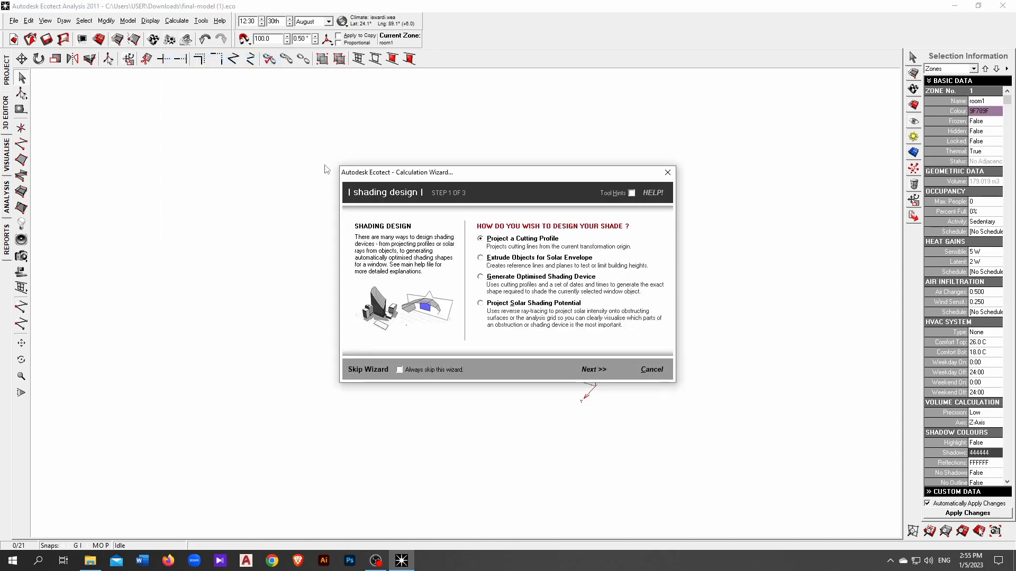
left_click(518, 259)
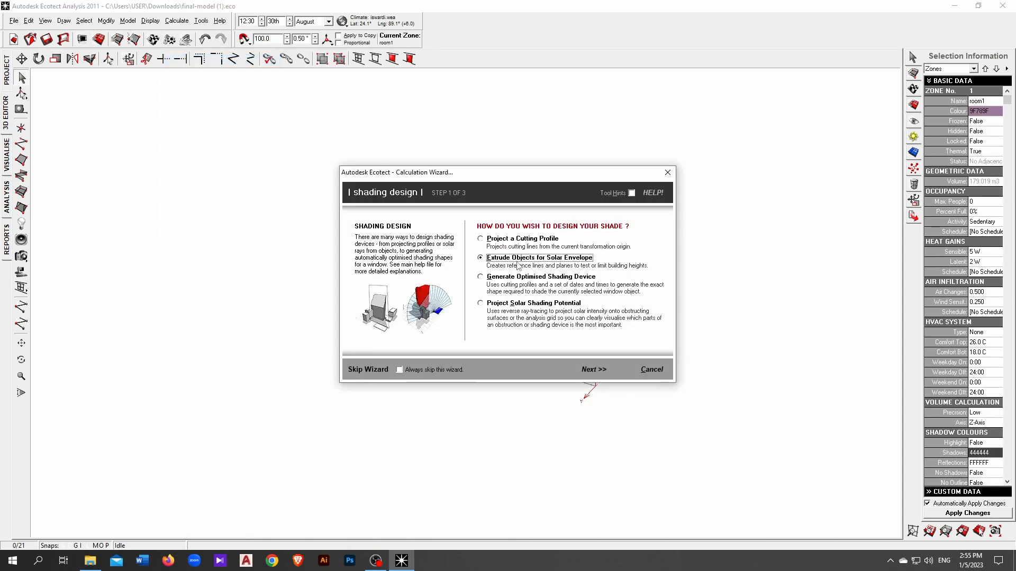
left_click(523, 240)
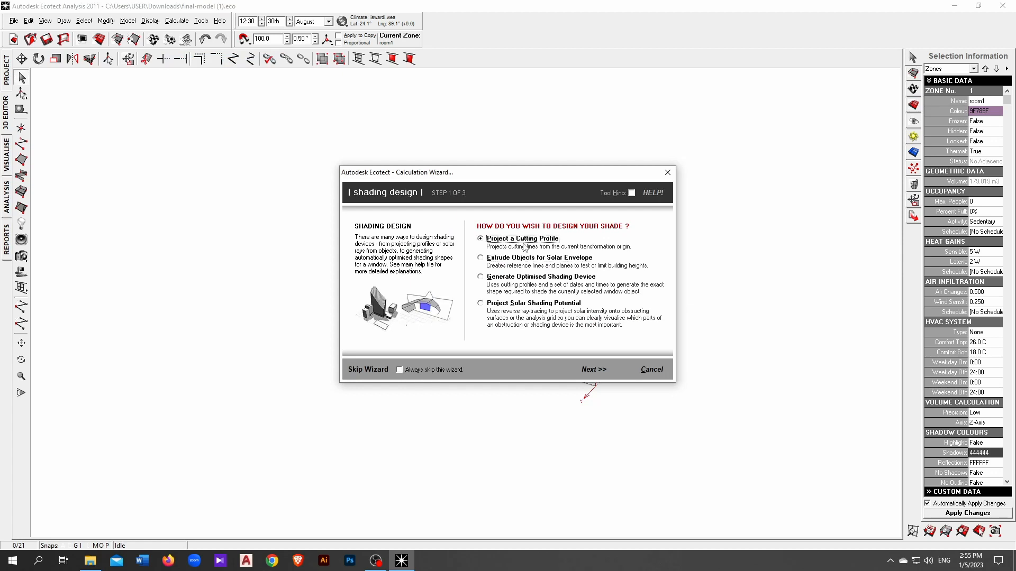
left_click(593, 370)
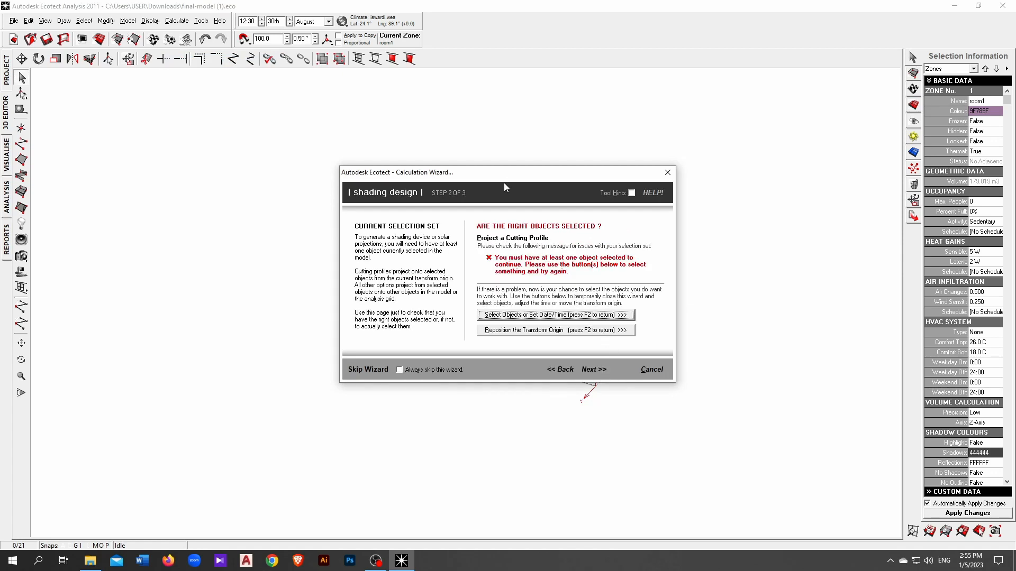
Step: Select the front window nearest the origin as the object to project onto, and return to the wizard
left_click_drag(503, 183, 762, 185)
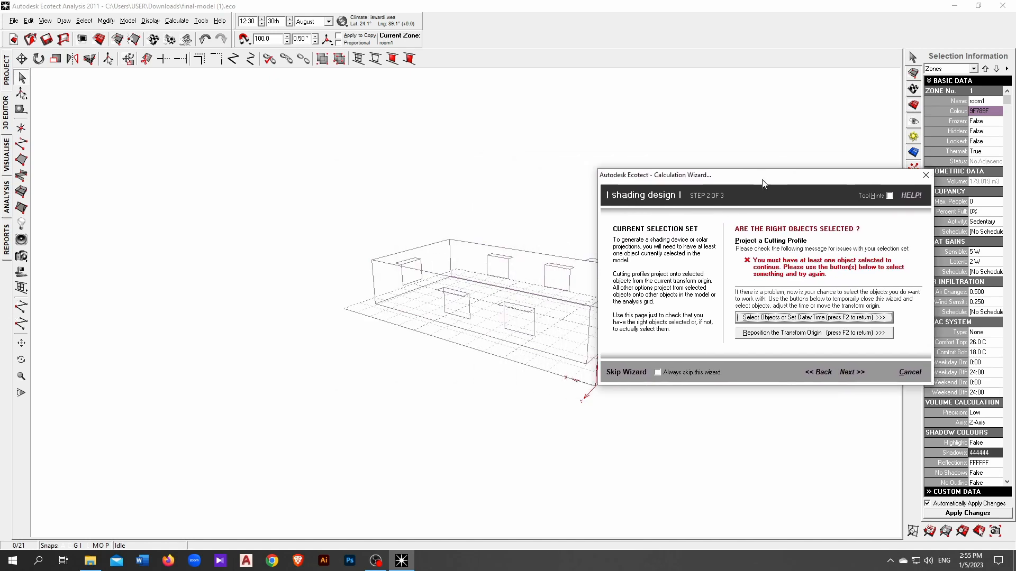
left_click(821, 319)
left_click(525, 336)
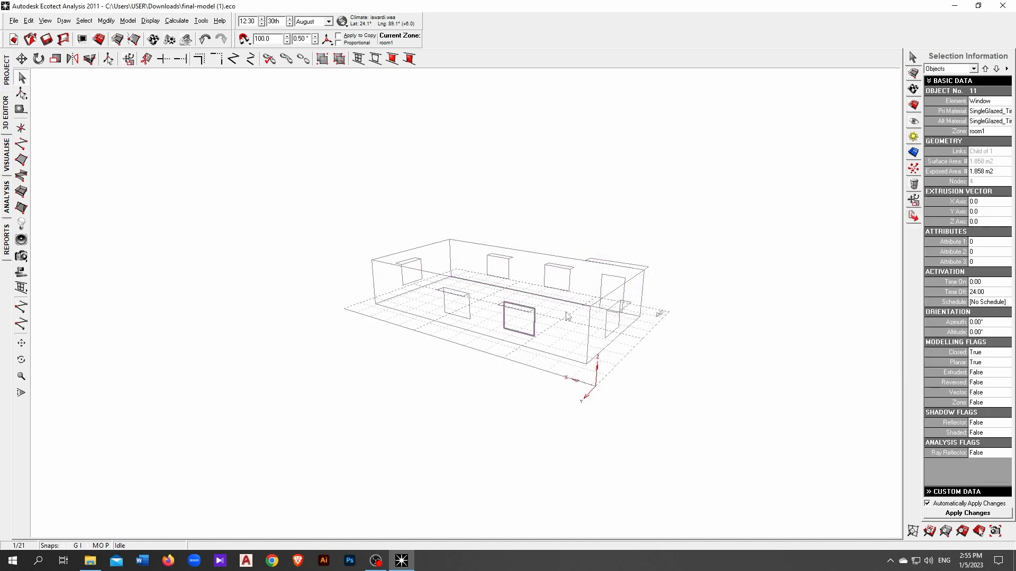
right_click(586, 156)
left_click(595, 170)
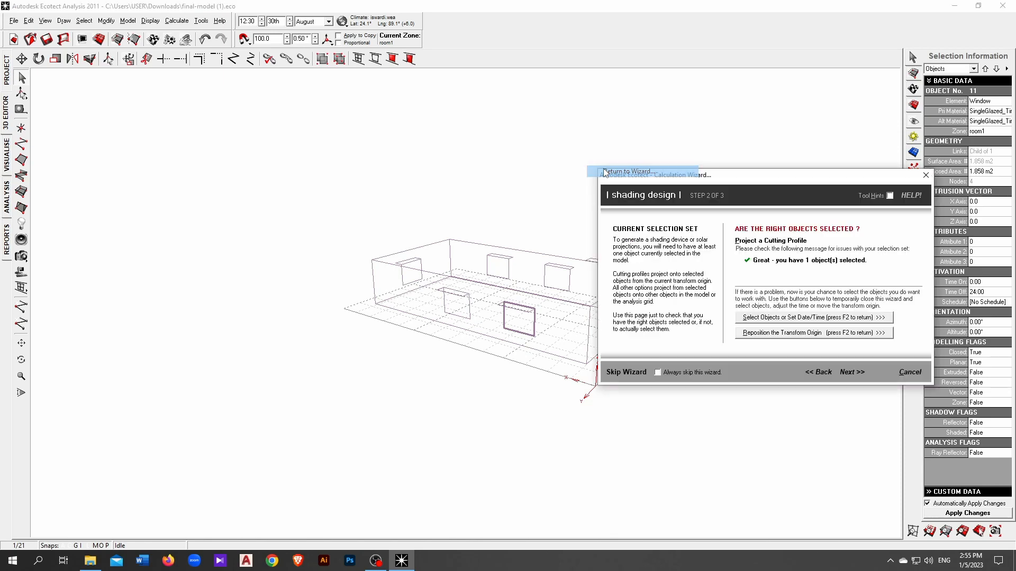
Step: Project the window's cutting profile over each day of the year (The Analemma)
left_click(853, 372)
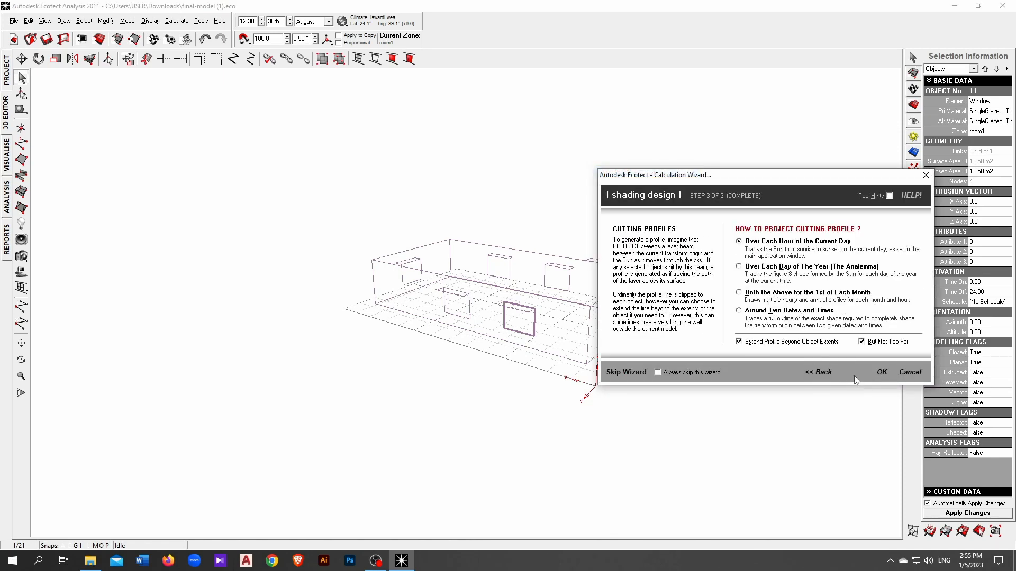
left_click(788, 268)
left_click(881, 373)
scroll(662, 341, "down", 2)
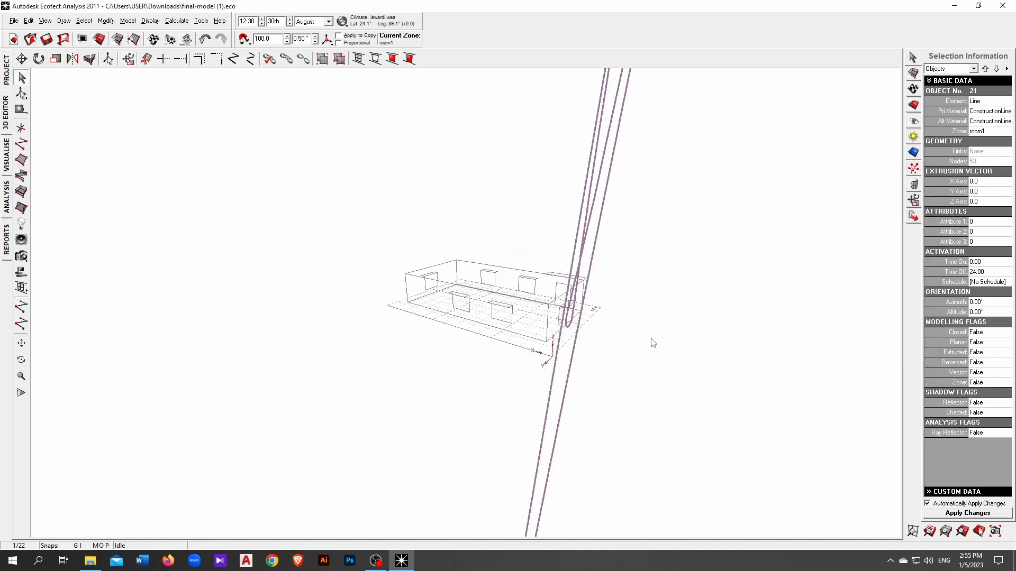
left_click(21, 360)
left_click_drag(359, 376, 401, 374)
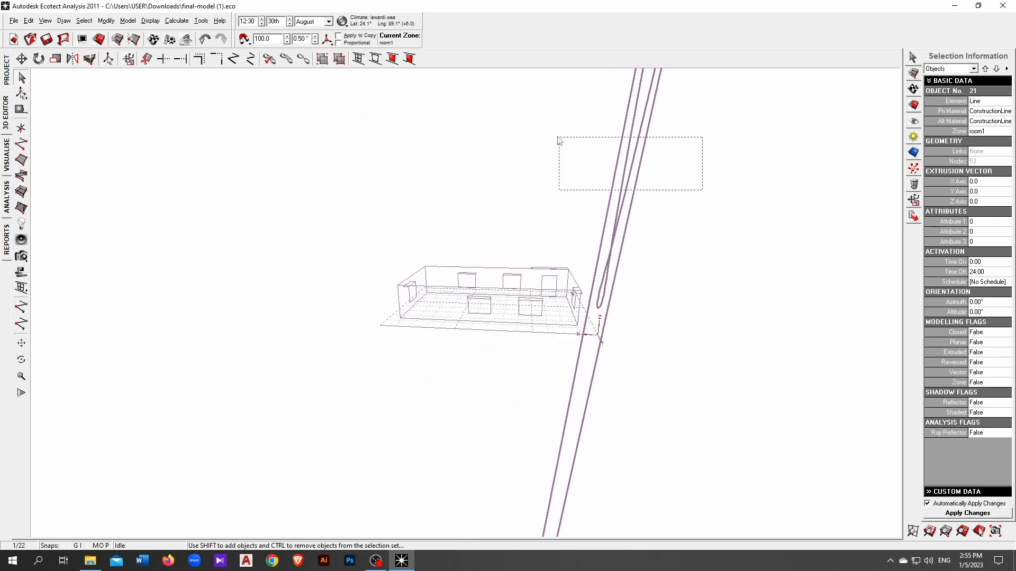
Step: Delete the projected analemma line and restart the Shading Design Wizard's Project a Cutting Profile method for the front window nearest the origin
key("Delete")
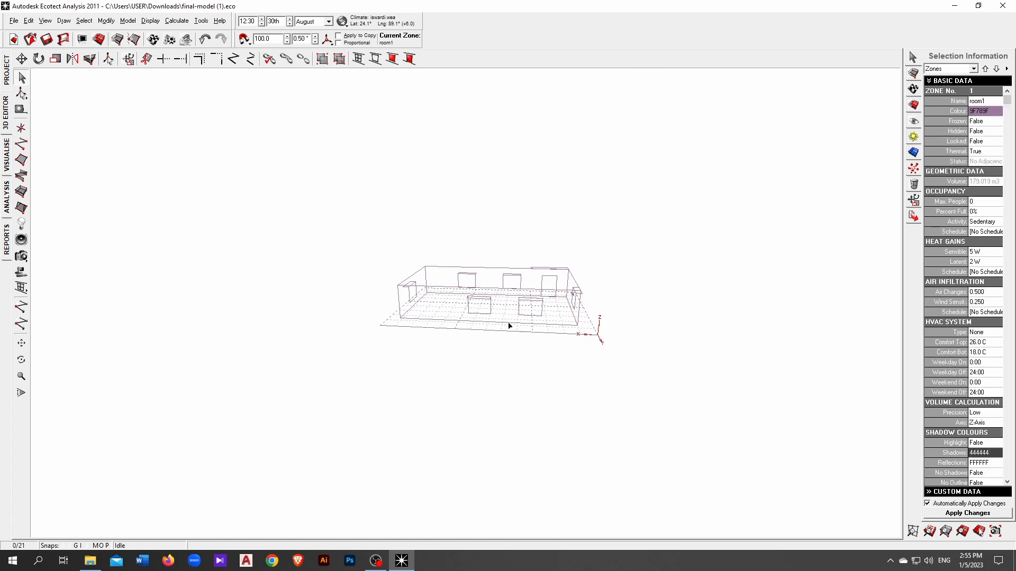
left_click(530, 317)
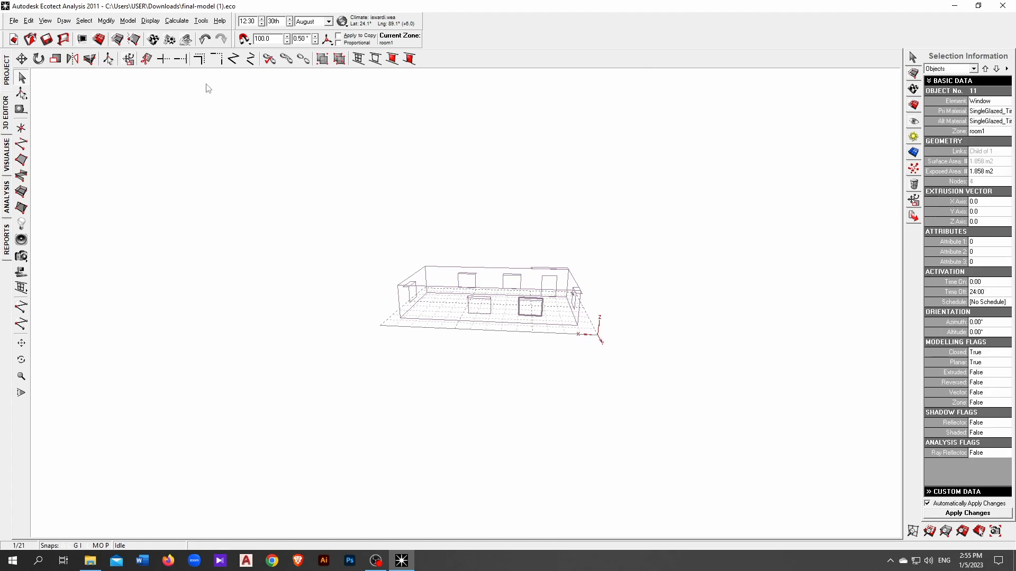
left_click(177, 21)
left_click(212, 58)
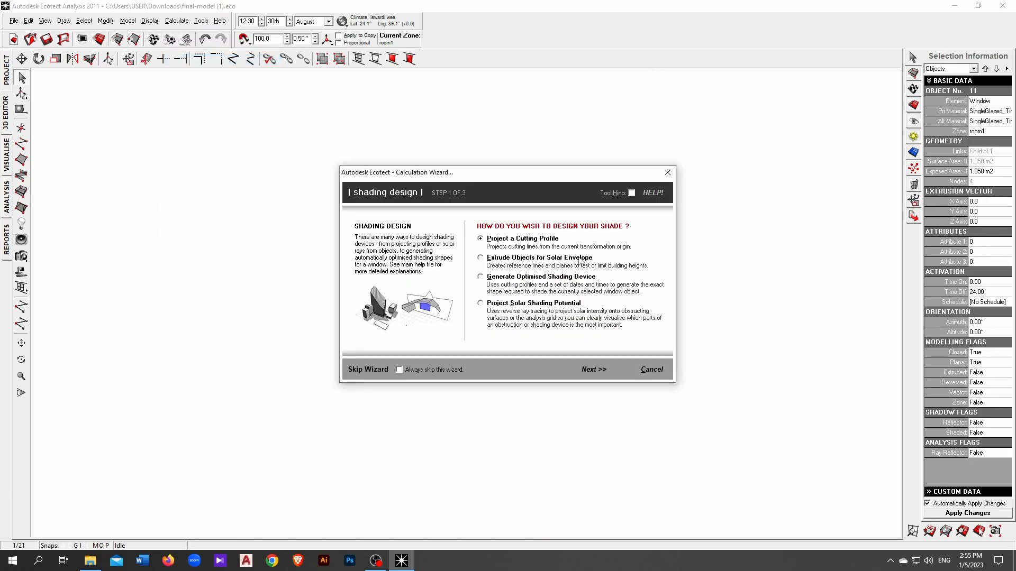
left_click(594, 369)
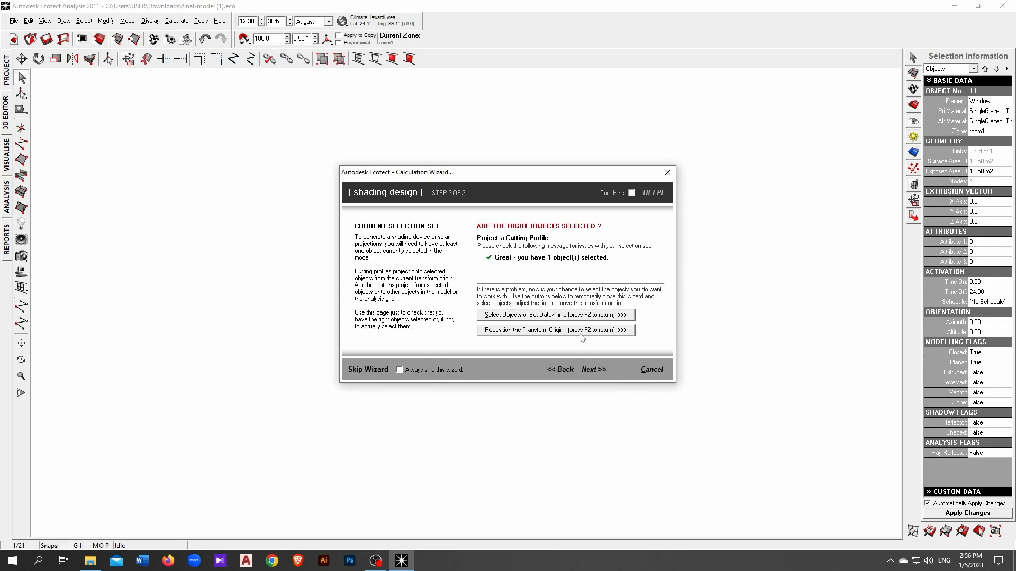
left_click(599, 370)
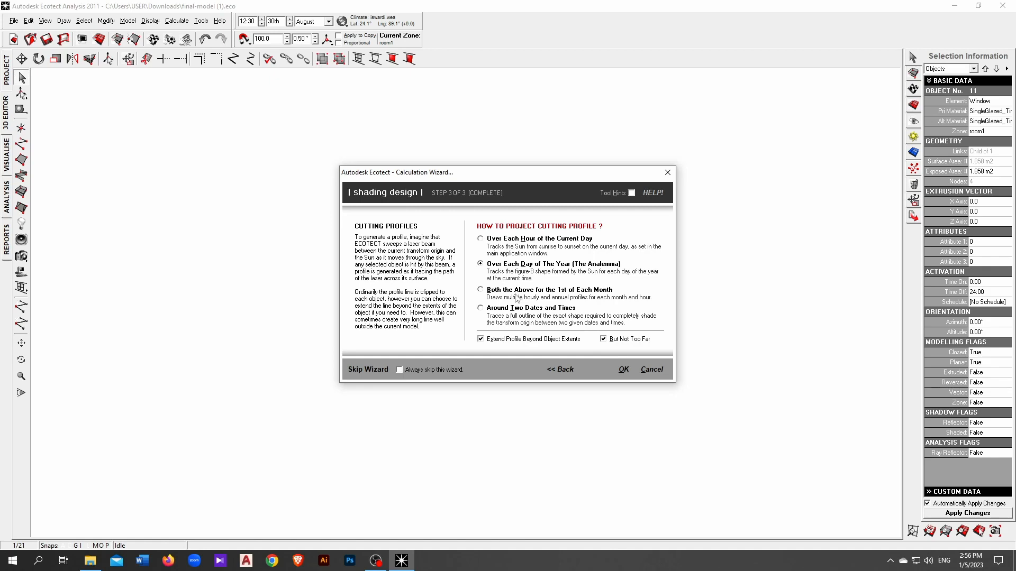
Step: Project the window's cutting profile with the Both the Above for the 1st of Each Month option
left_click(517, 298)
left_click(623, 371)
scroll(625, 342, "down", 2)
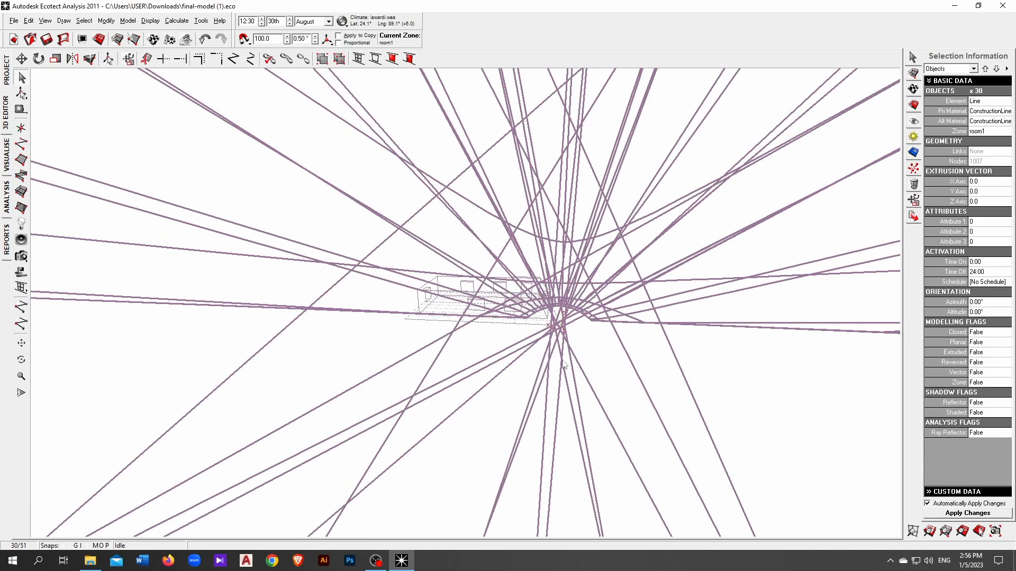
left_click(21, 360)
mouse_move(185, 357)
left_mouse_down()
mouse_move(295, 360)
mouse_move(190, 355)
mouse_move(177, 291)
mouse_move(143, 351)
mouse_move(202, 360)
left_mouse_up()
left_click(376, 561)
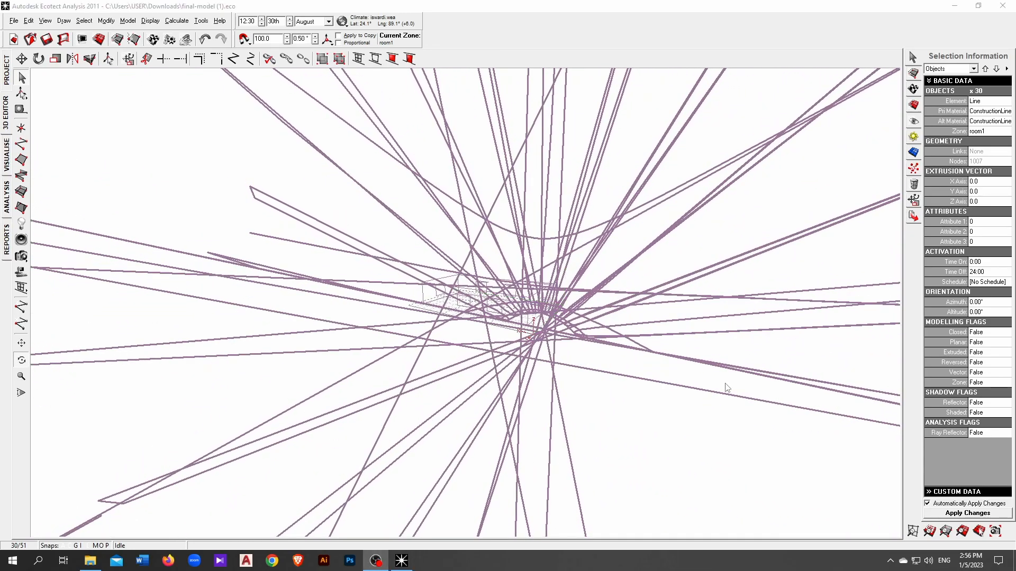
Step: Delete the monthly profile lines and repeat the wizard's Project a Cutting Profile method for the front window nearest the origin
key("Delete")
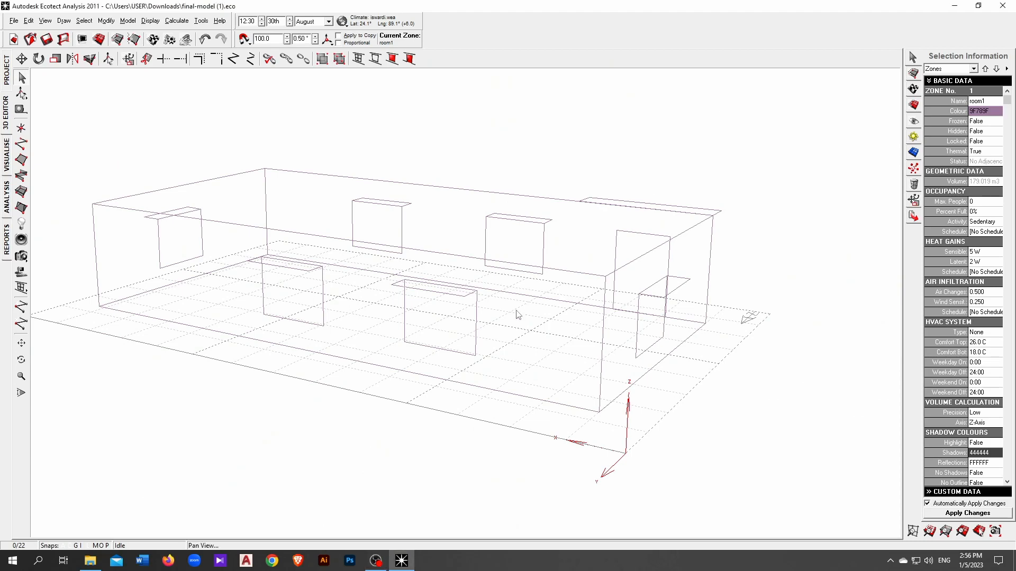
middle_click_drag(515, 313, 609, 312)
scroll(577, 331, "down", 1)
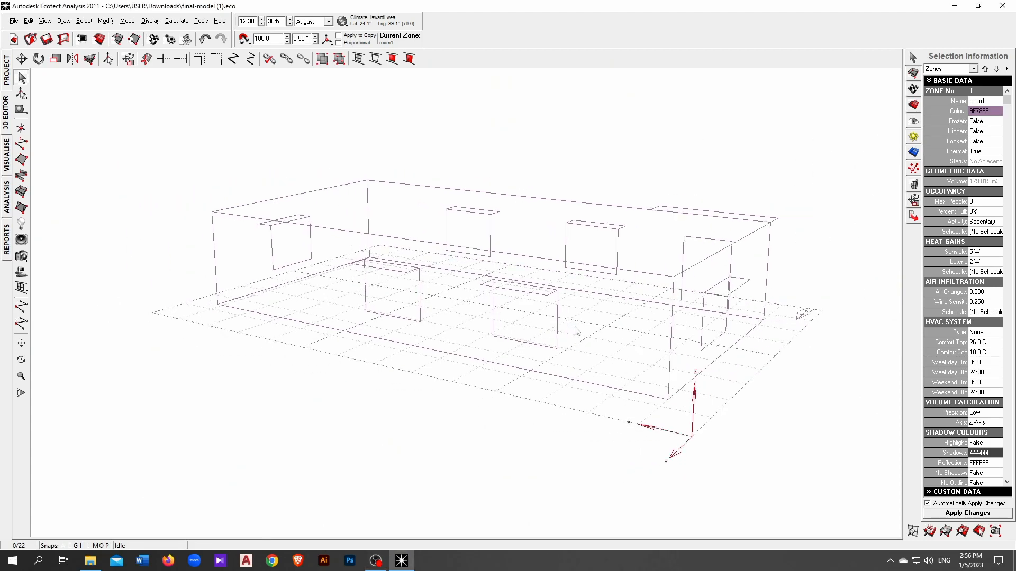
left_click(558, 328)
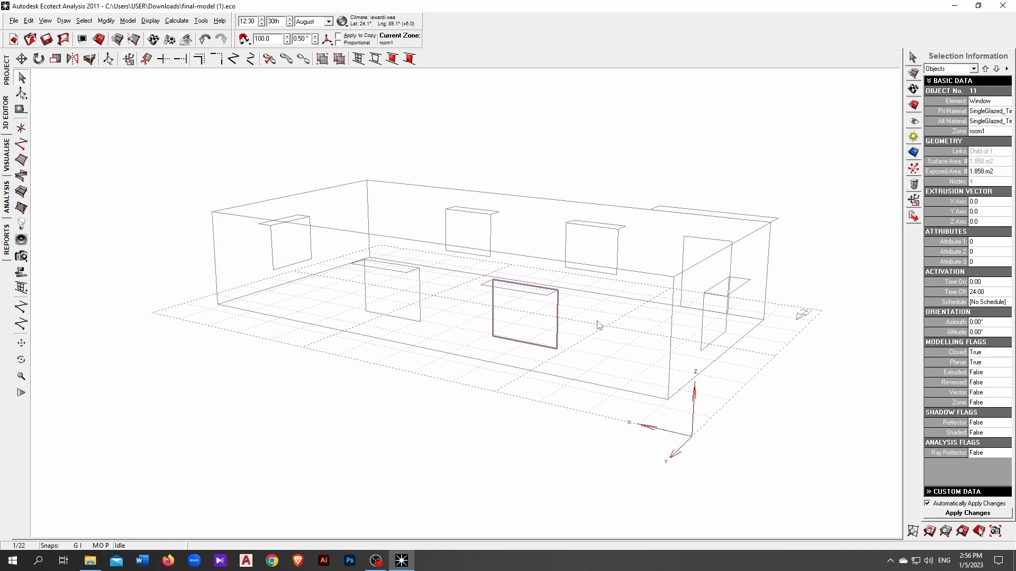
right_click(505, 105)
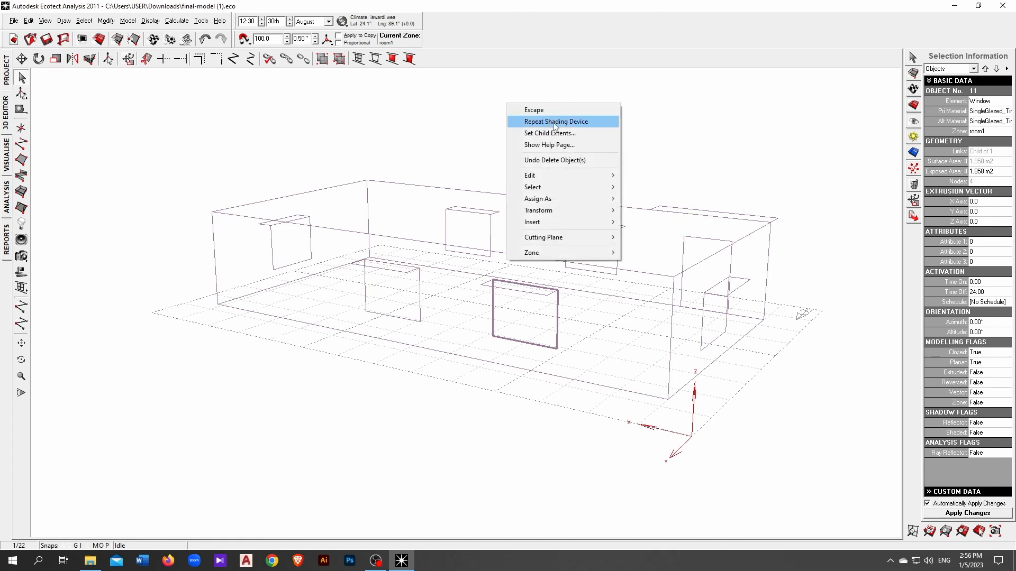
left_click(554, 123)
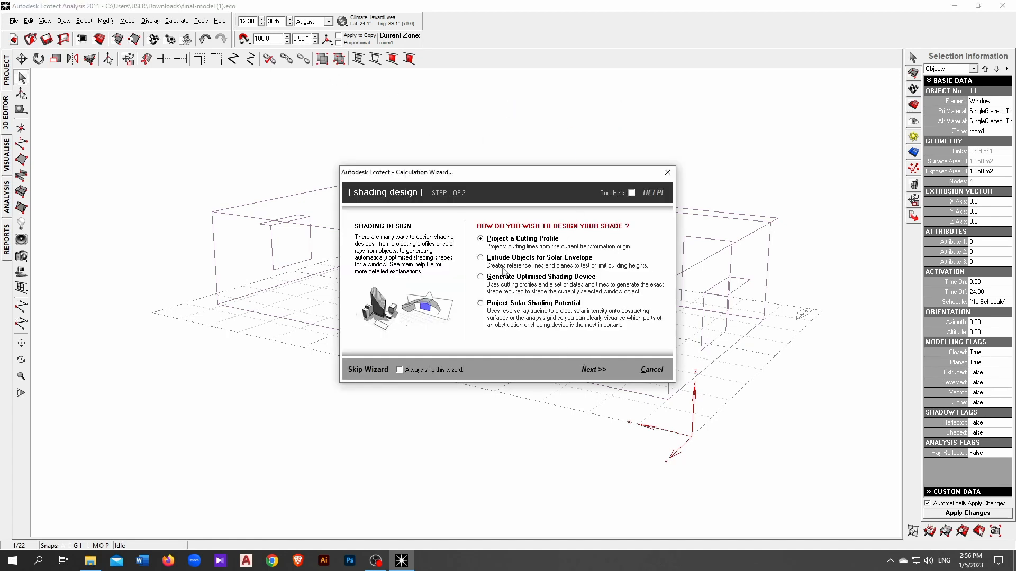
left_click(593, 372)
left_click(593, 370)
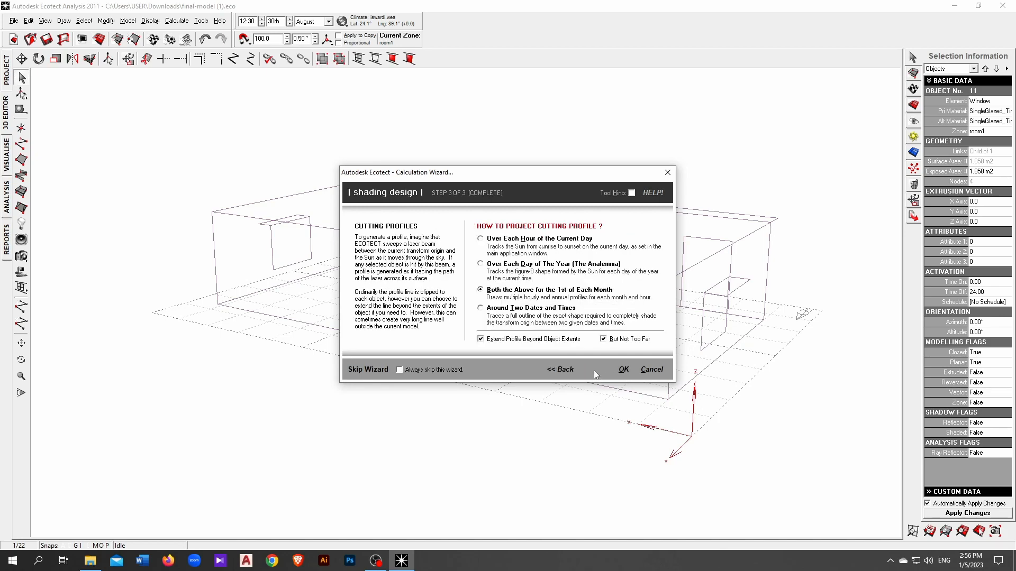
Step: Project the window's cutting profile Around Two Dates and Times, using the Summer date range and hours from 08:00 to 20:50
left_click(497, 311)
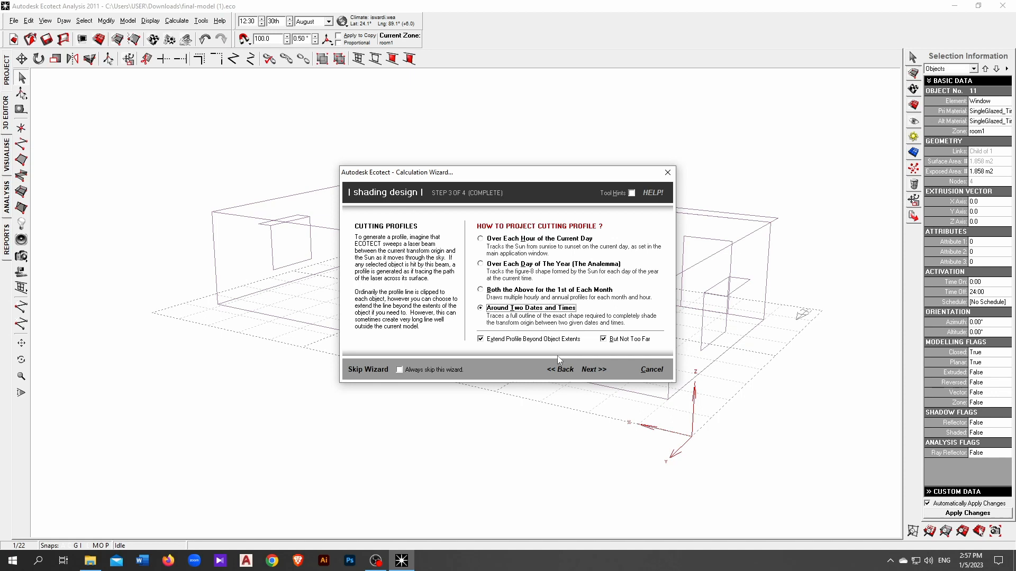
left_click(594, 370)
left_click(624, 248)
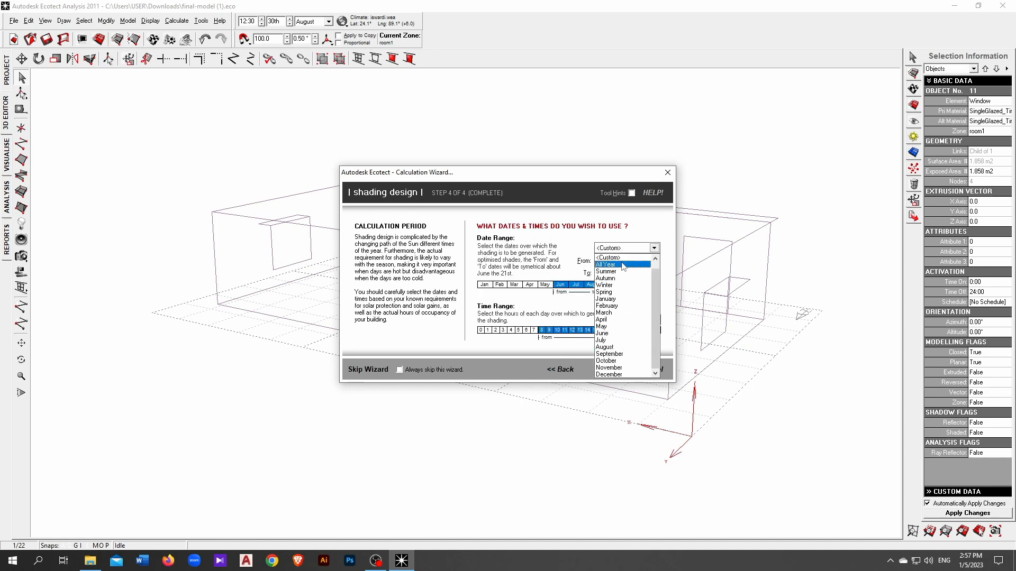
left_click(622, 274)
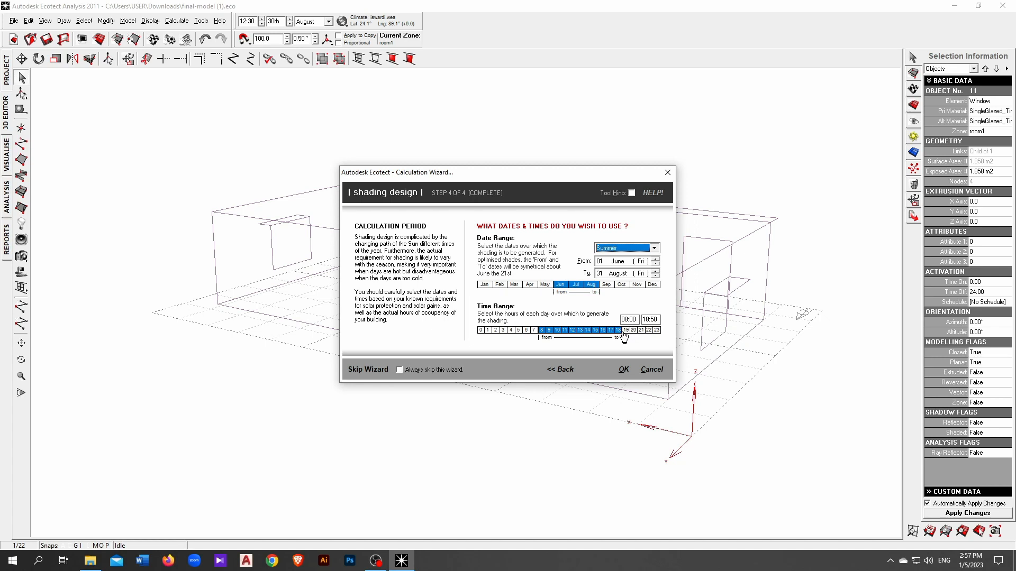
left_click_drag(624, 338, 638, 337)
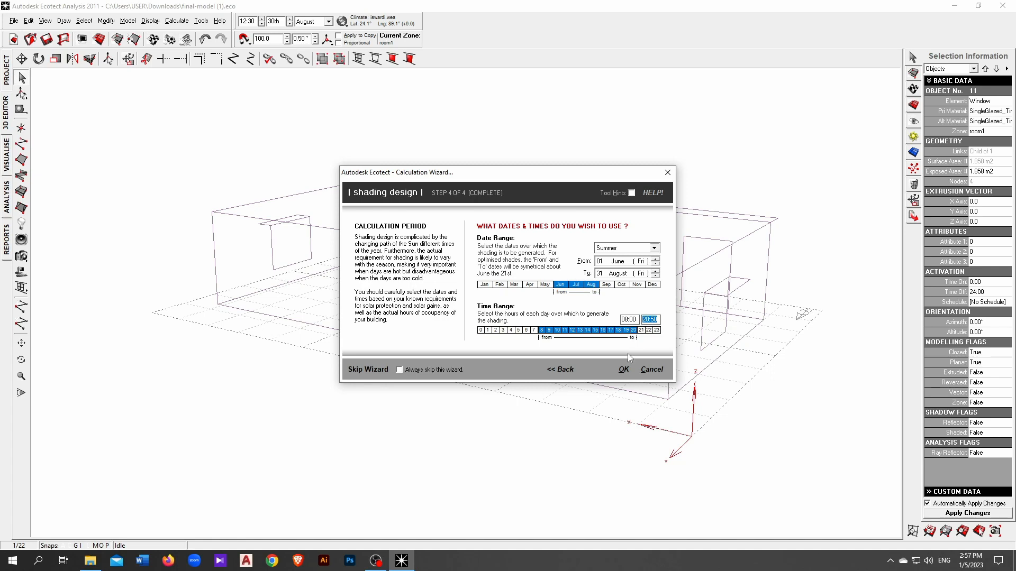
left_click(626, 370)
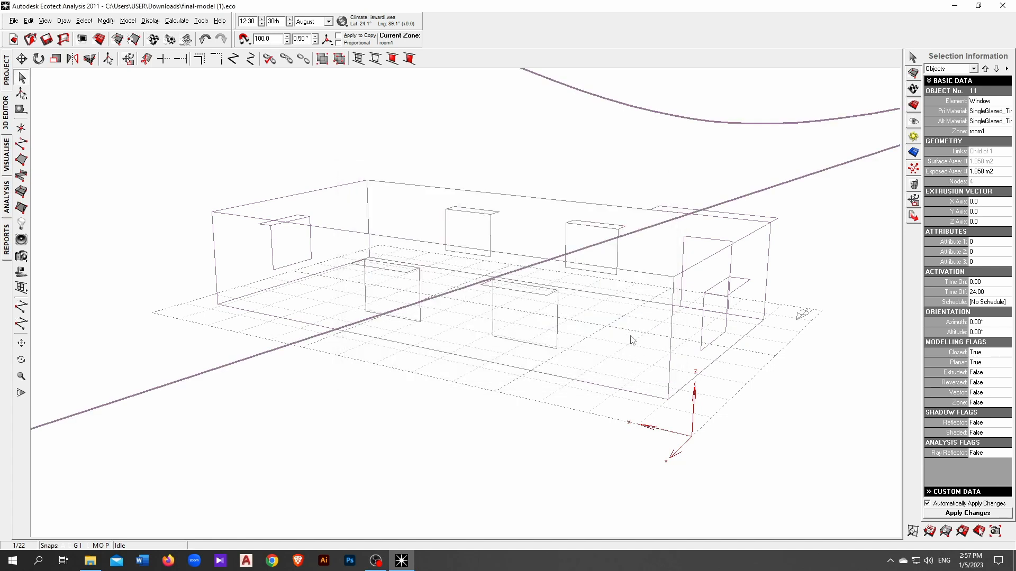
middle_click_drag(599, 302, 623, 320)
scroll(617, 319, "down", 3)
left_click(21, 359)
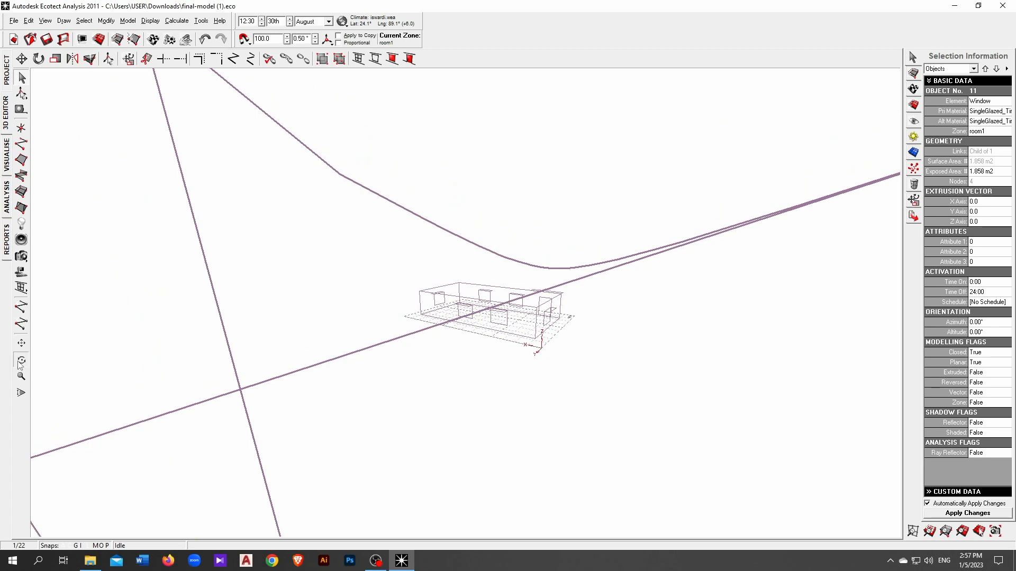
mouse_move(390, 298)
left_mouse_down()
mouse_move(444, 285)
mouse_move(484, 291)
mouse_move(398, 291)
mouse_move(407, 300)
left_mouse_up()
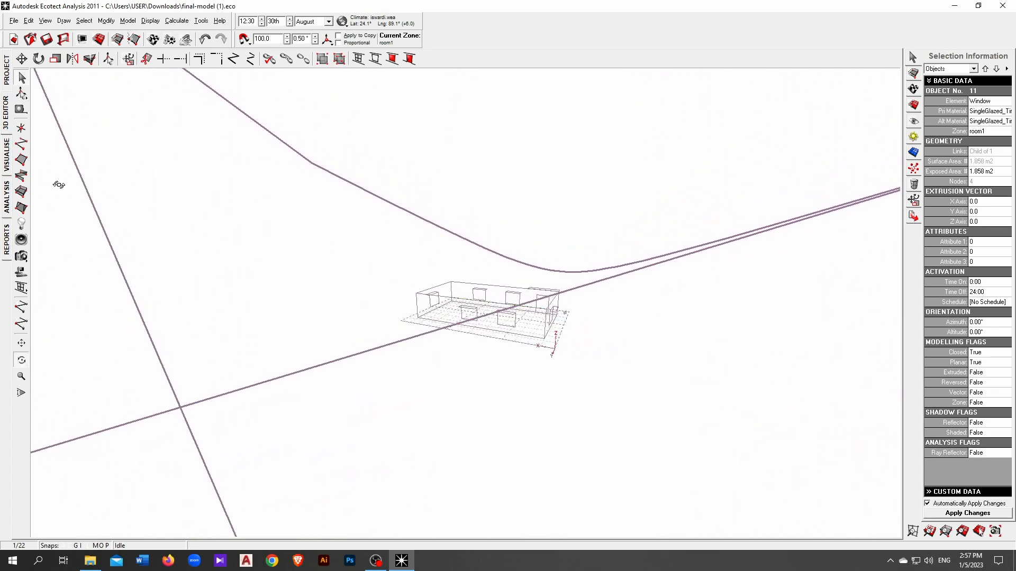
left_click(21, 77)
left_click(378, 560)
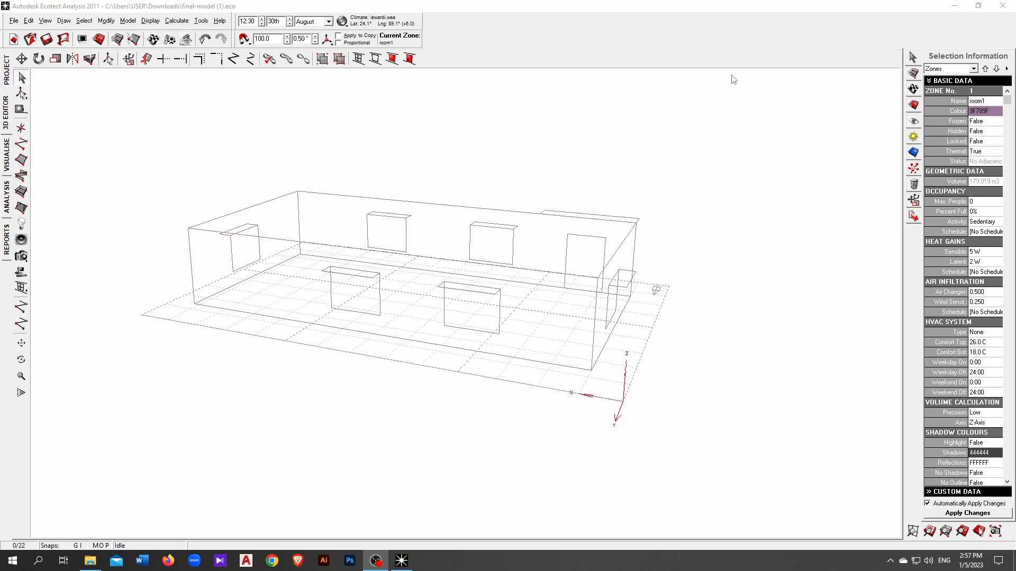
Step: Select the front window nearest the origin and restart the Shading Design Wizard with the Extrude Objects for Solar Envelope method
left_click(731, 77)
scroll(519, 289, "up", 3)
middle_click_drag(523, 306, 541, 284)
left_click(533, 289)
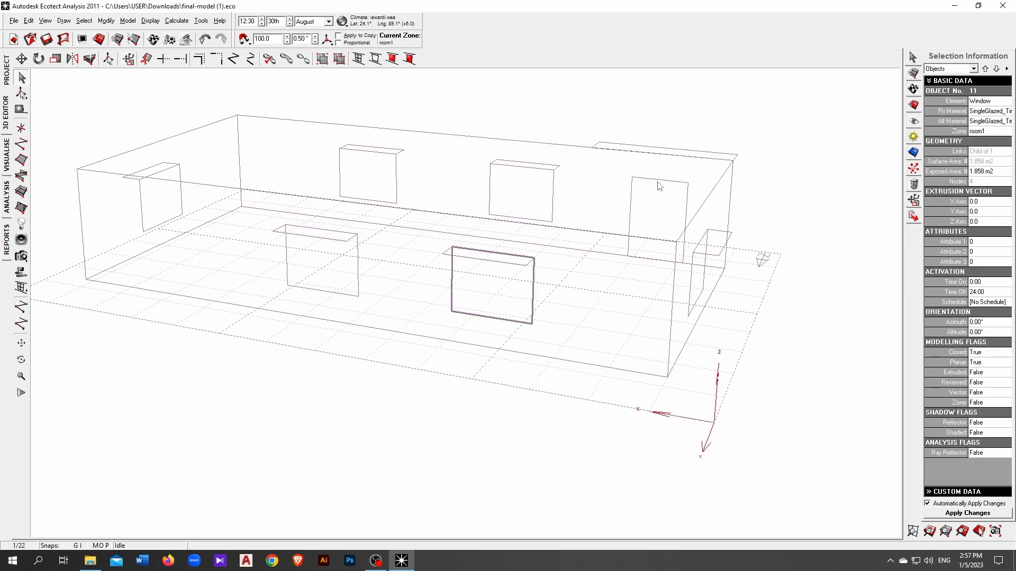
left_click(174, 23)
left_click(203, 59)
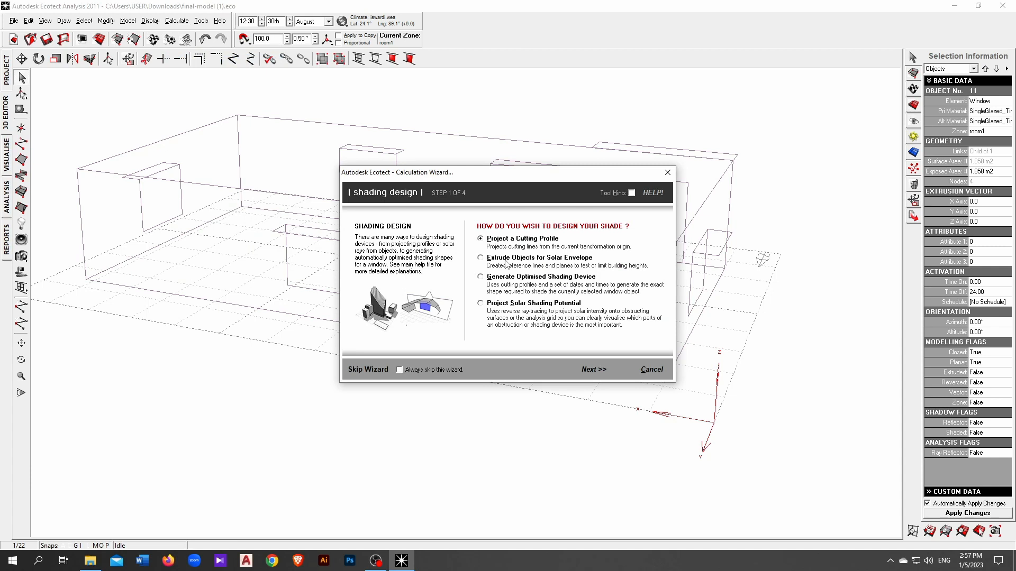
left_click(506, 261)
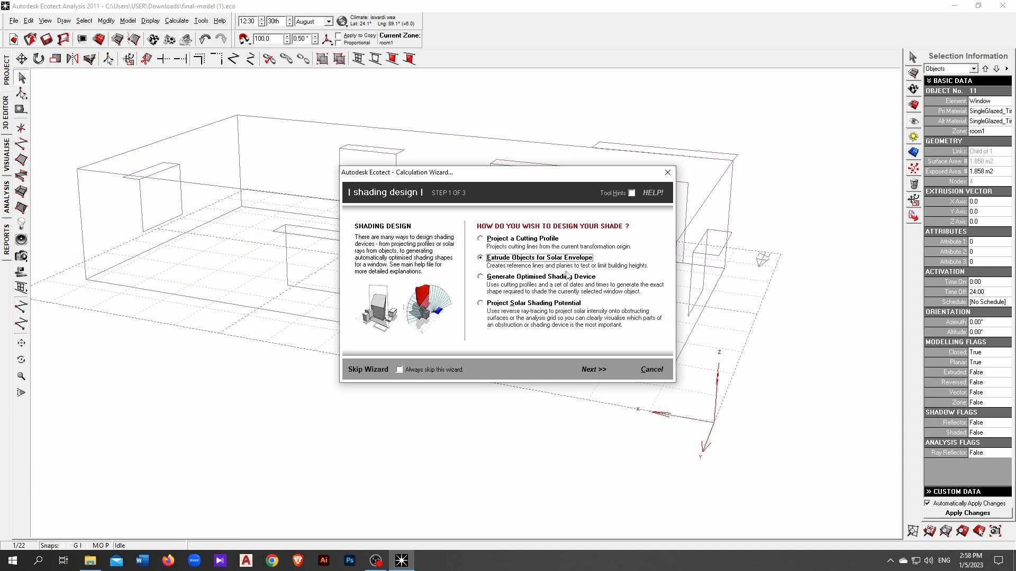
left_click(597, 371)
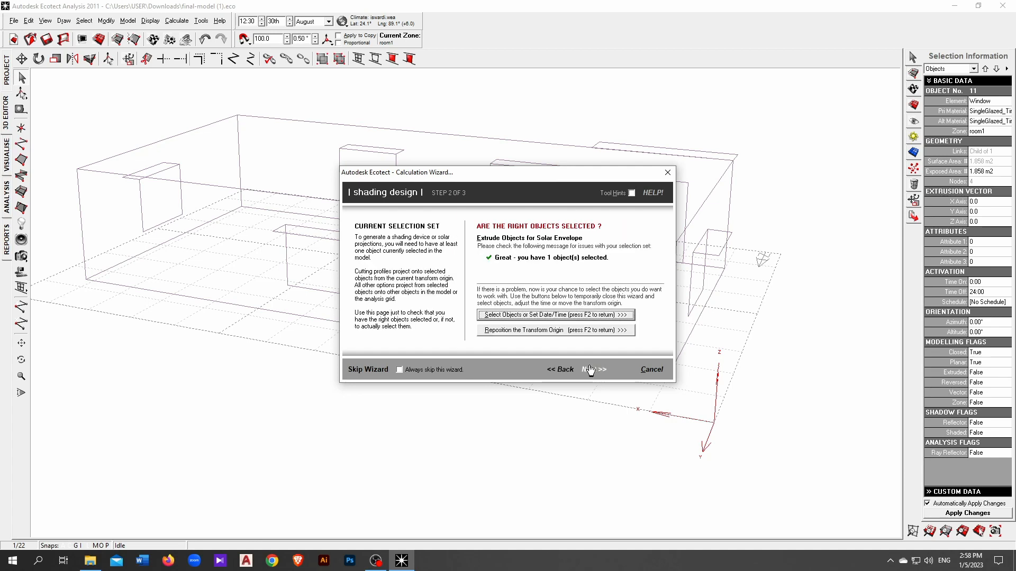
left_click(597, 370)
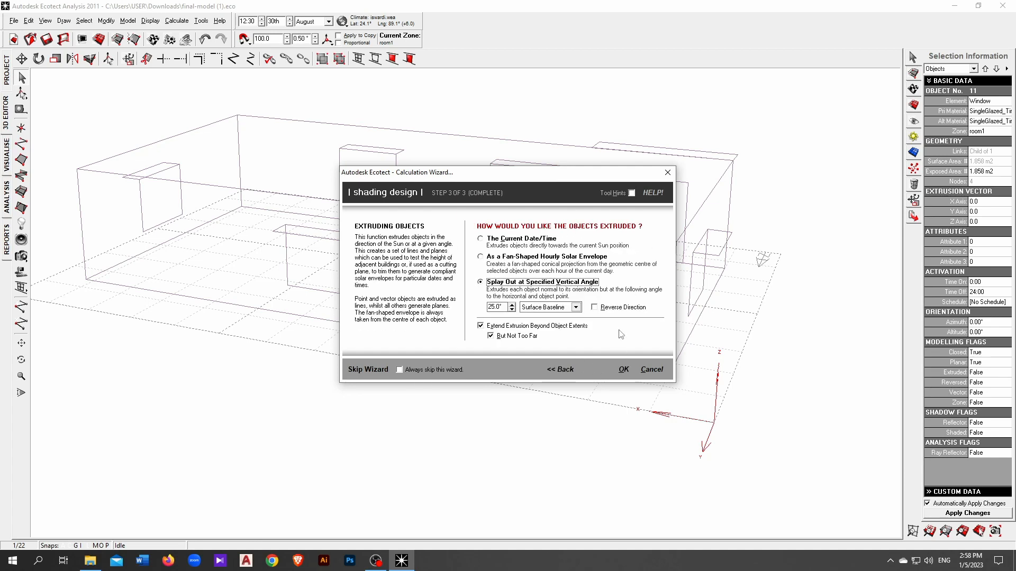
Step: Extrude the window towards the Sun using The Current Date/Time option, with the date set to 29 September
left_click(509, 241)
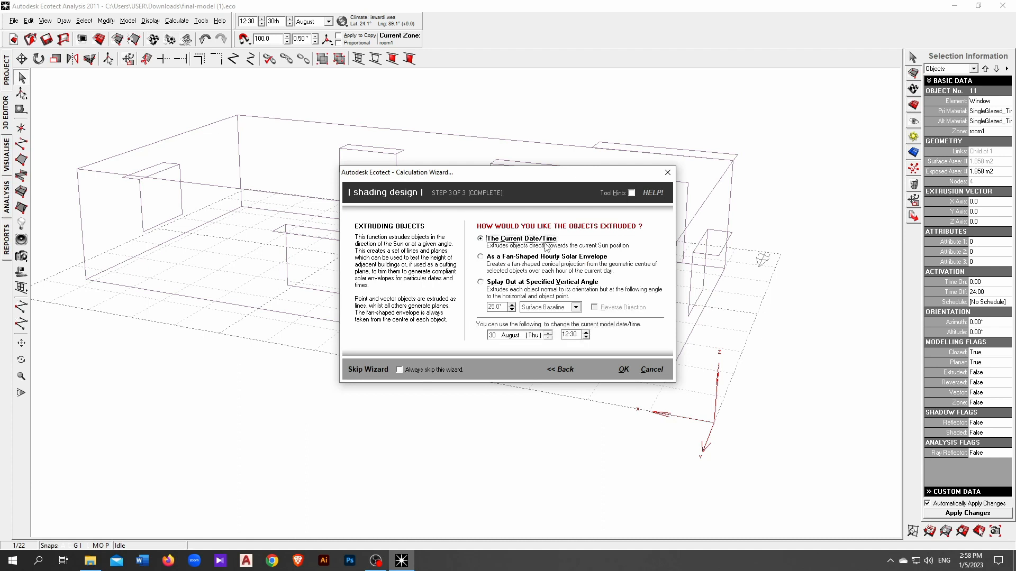
left_click(548, 337)
left_click(512, 337)
left_click(548, 332)
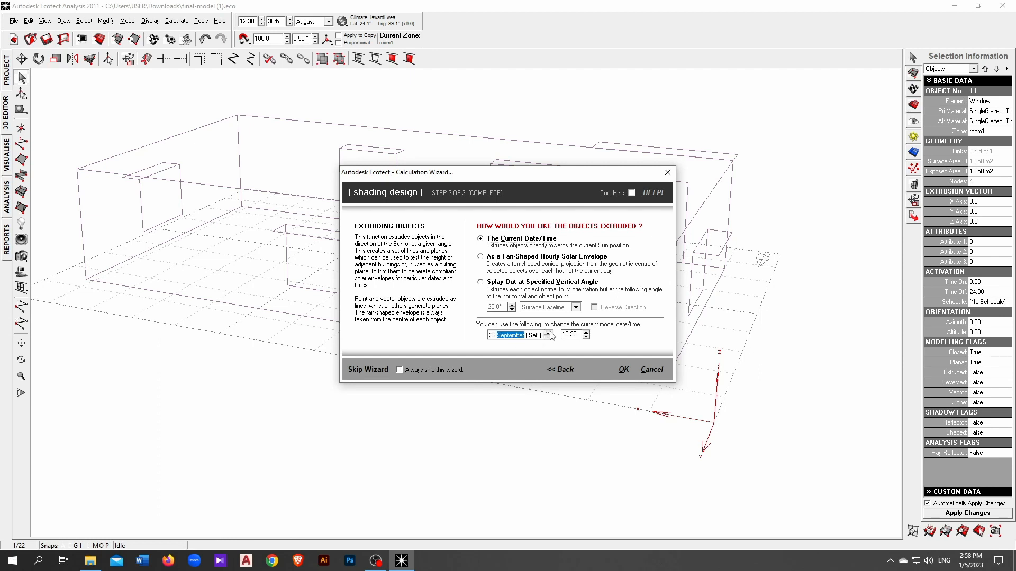
left_click(629, 373)
scroll(624, 370, "down", 5)
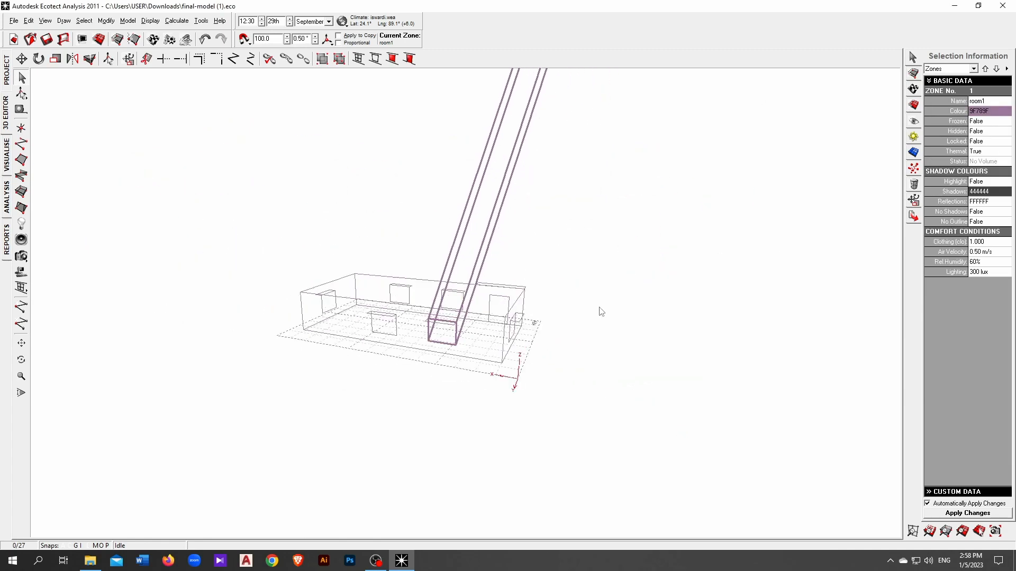
left_click(21, 359)
left_click_drag(204, 365, 233, 374)
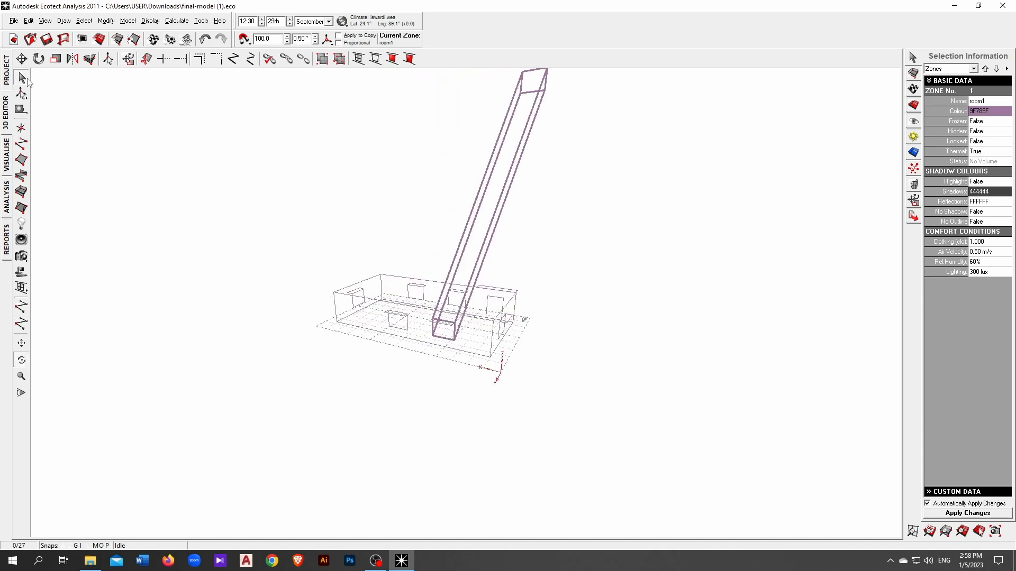
Step: Delete the solar extrusion projected from the front window
left_click(525, 235)
left_click(471, 187)
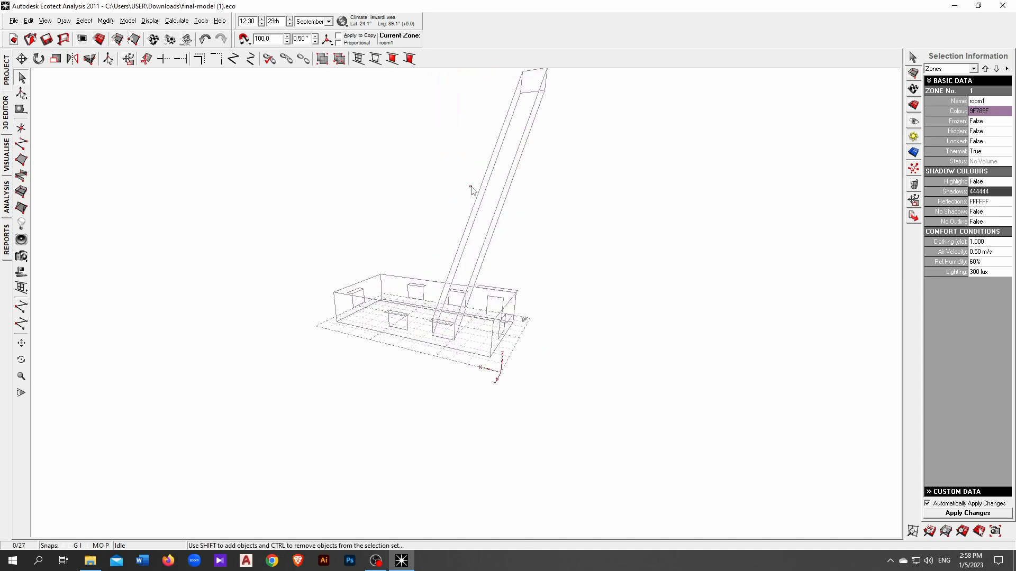
left_click(505, 206)
key("Delete")
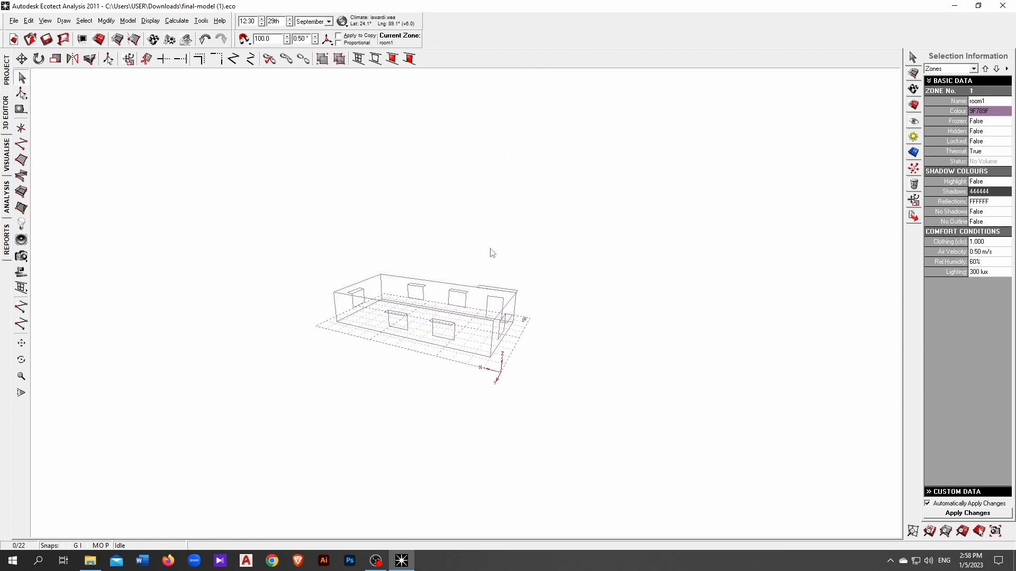
Step: Use the Shading Design Wizard to extrude the front window nearest the origin As a Fan-Shaped Hourly Solar Envelope
left_click(456, 334)
scroll(455, 336, "up", 5)
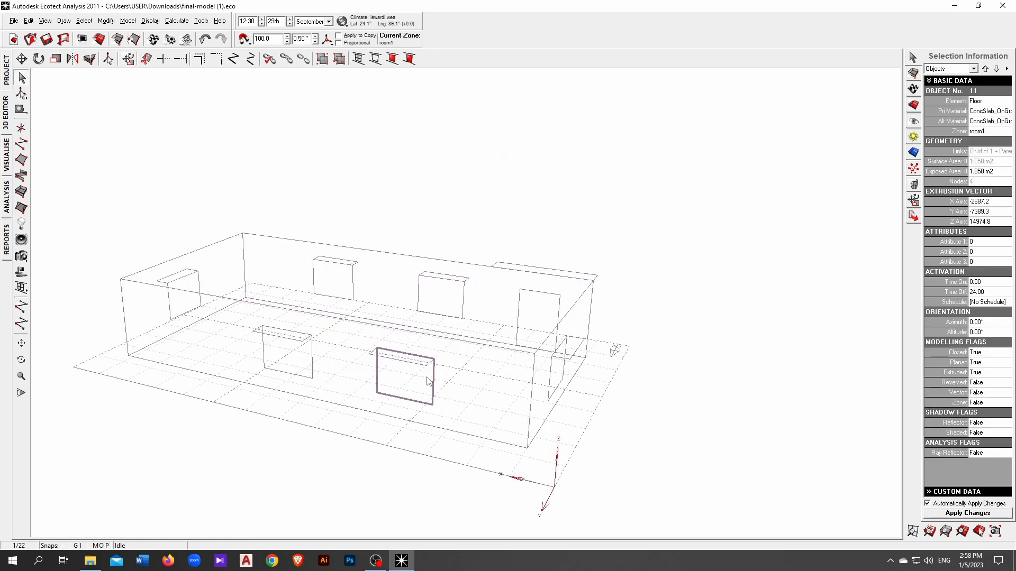
right_click(497, 104)
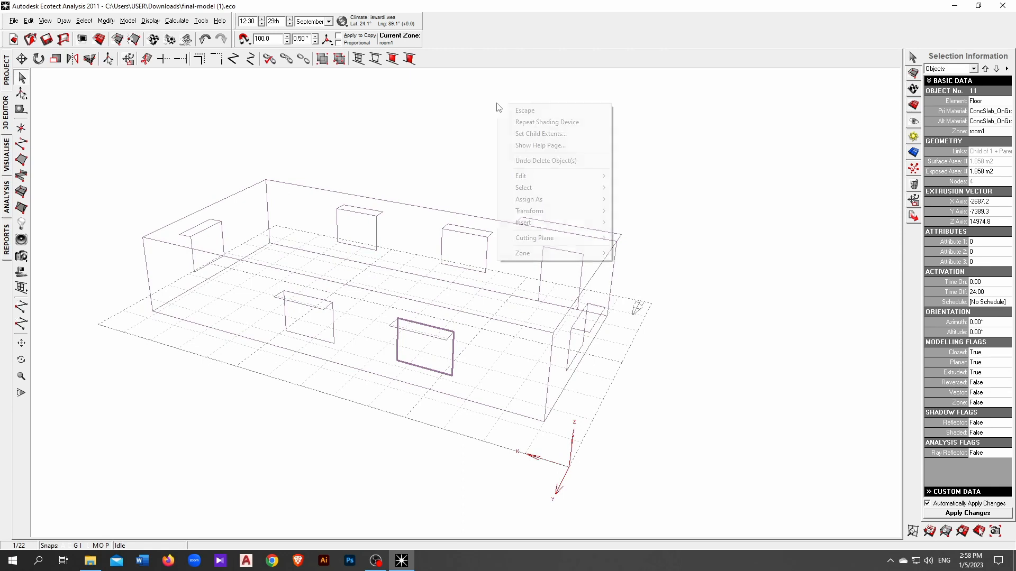
left_click(539, 123)
left_click_drag(589, 180, 761, 153)
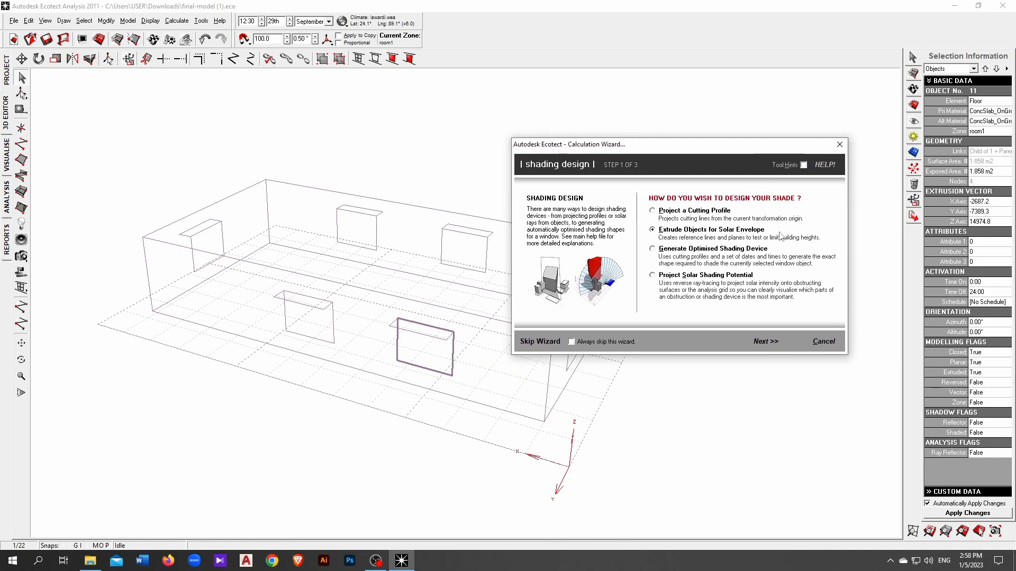
left_click(765, 343)
left_click(765, 342)
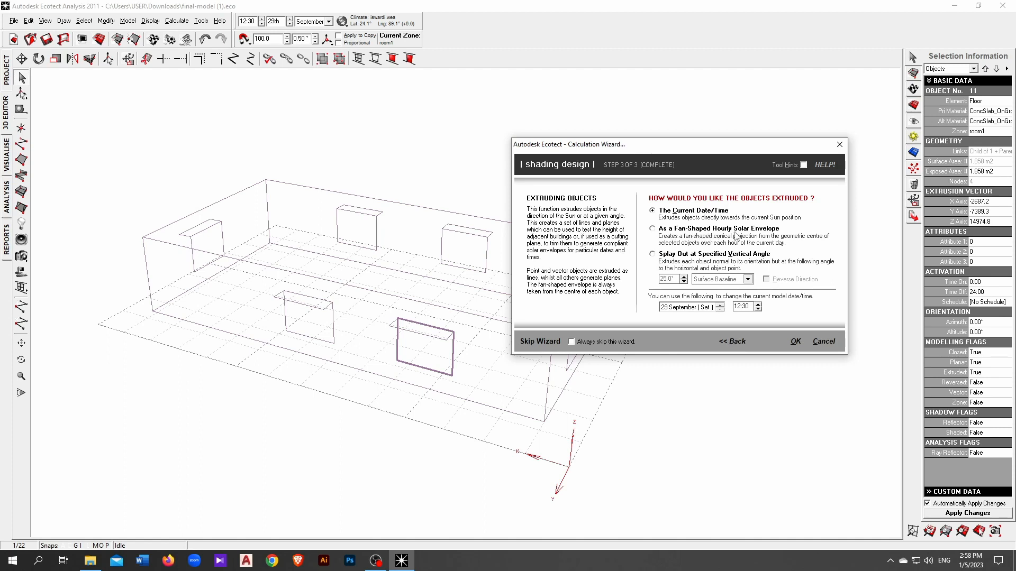
left_click(735, 231)
left_click(793, 343)
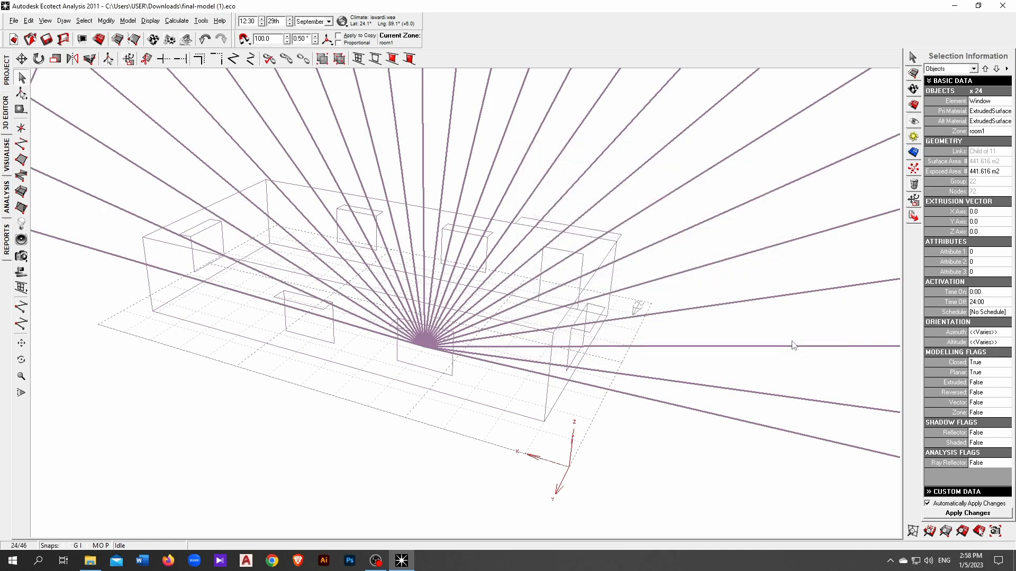
Step: Delete the fan-shaped solar envelope extruded from the front window
left_click(21, 360)
mouse_move(304, 374)
left_mouse_down()
mouse_move(483, 365)
mouse_move(297, 362)
left_mouse_up()
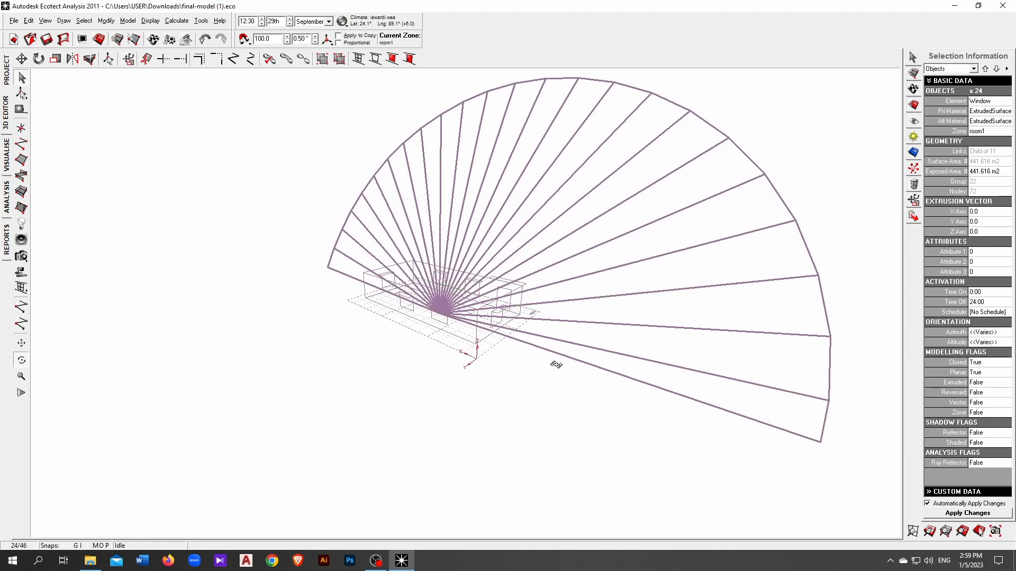
left_click(24, 79)
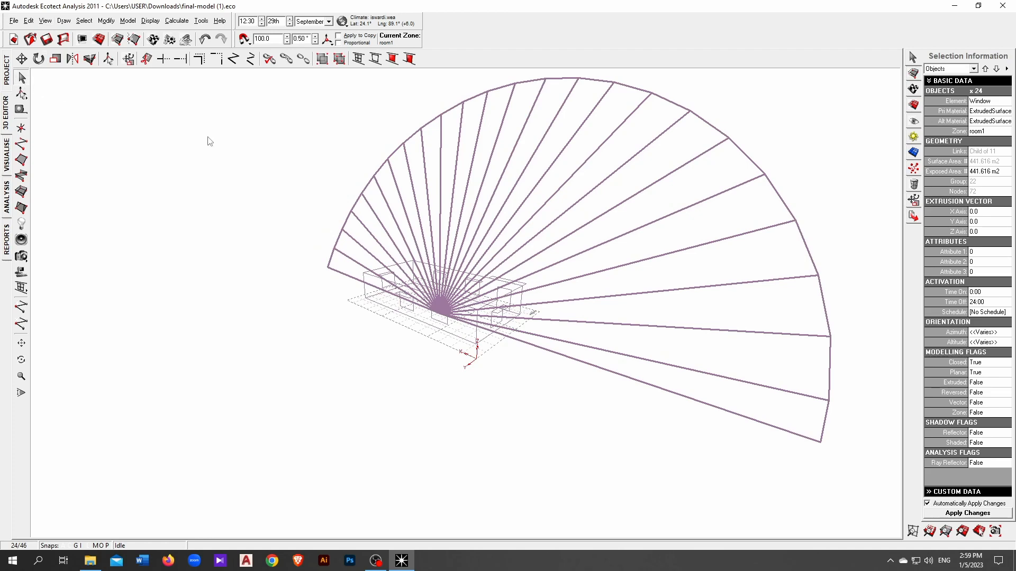
left_click(363, 157)
Step: Reselect the front window nearest the origin and set the wizard's solar envelope extrusion to Splay Out at Specified Vertical Angle
left_click(447, 324)
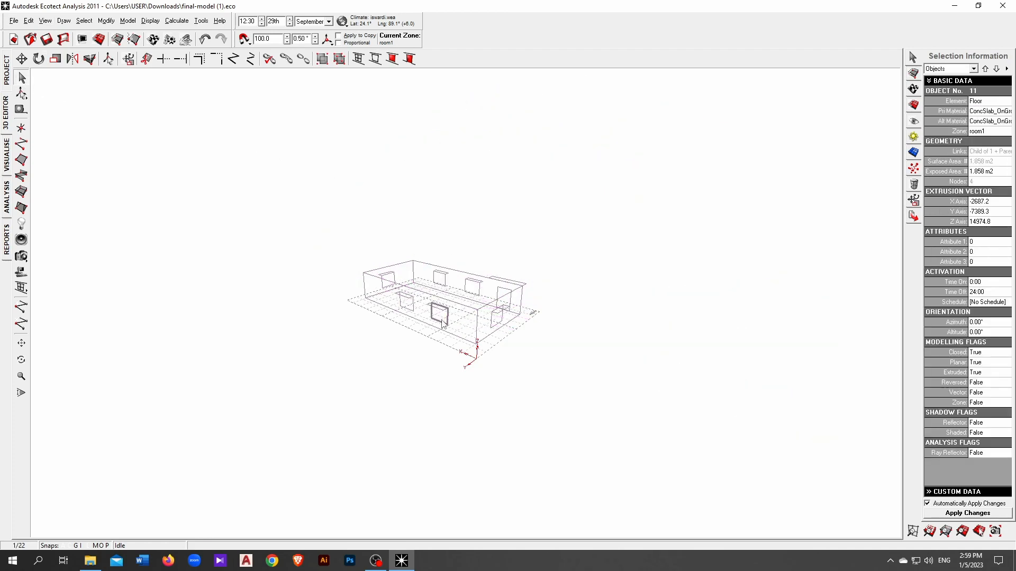
scroll(447, 323, "up", 5)
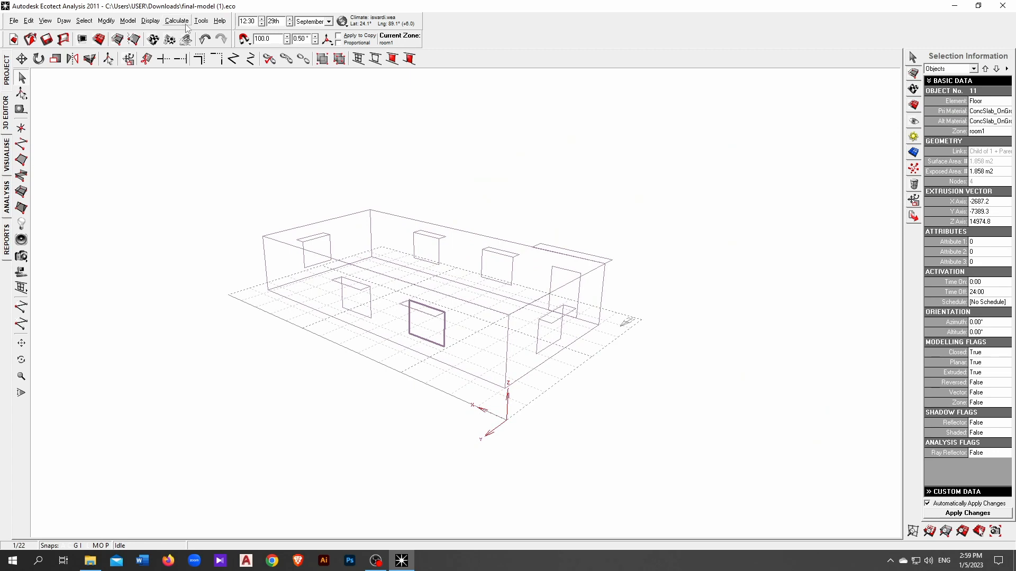
right_click(395, 121)
left_click(480, 141)
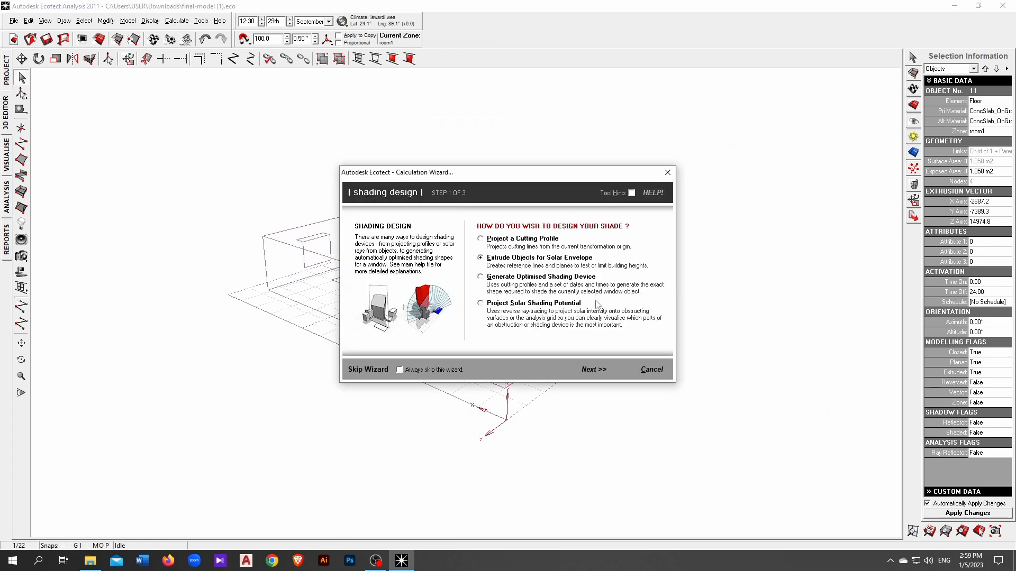
left_click(591, 370)
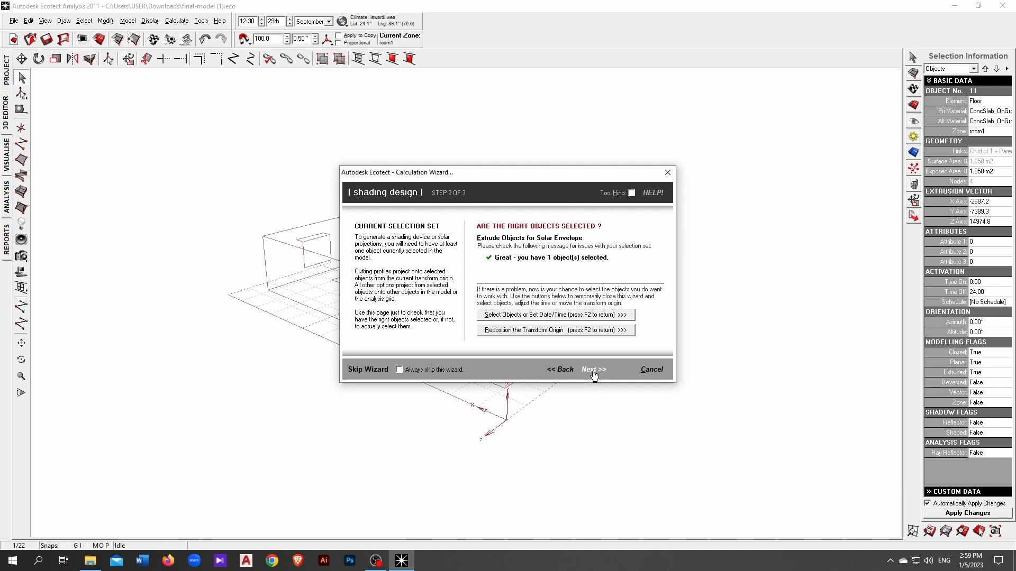
left_click(593, 370)
left_click(529, 283)
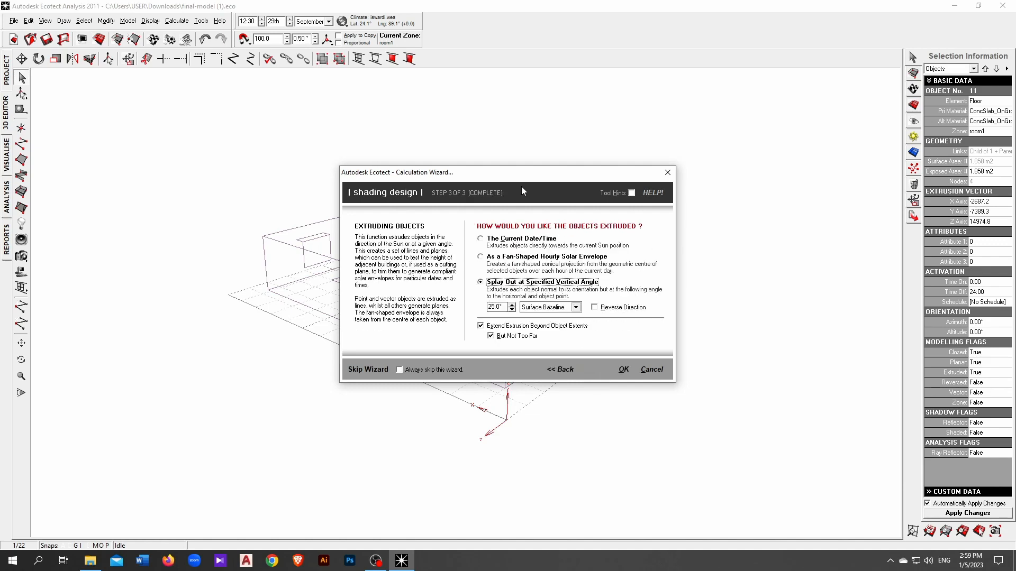
left_click_drag(554, 176, 744, 179)
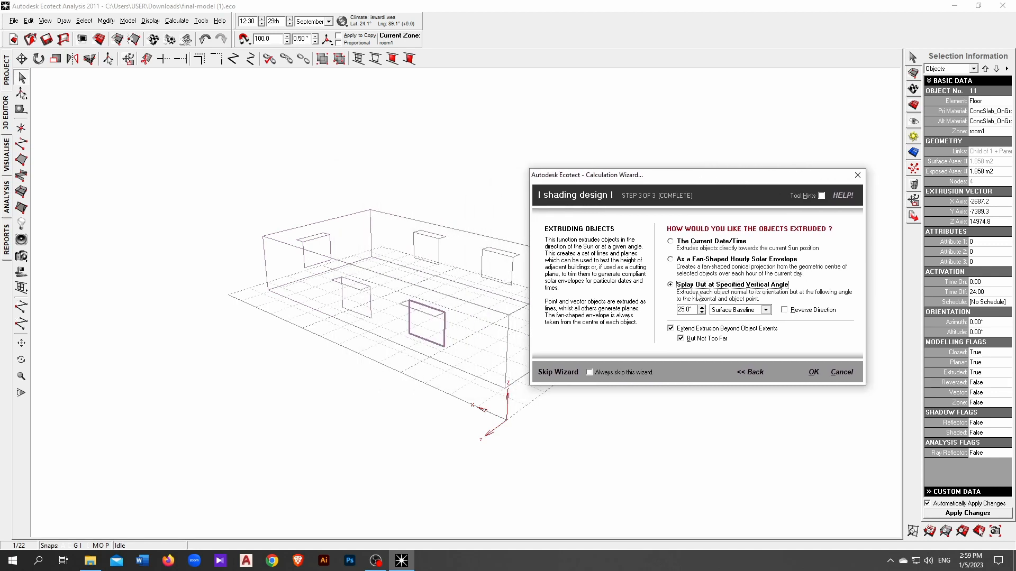
Step: Extrude the window at a vertical angle of 30° measured from the Surface Baseline
left_click_drag(693, 311, 686, 311)
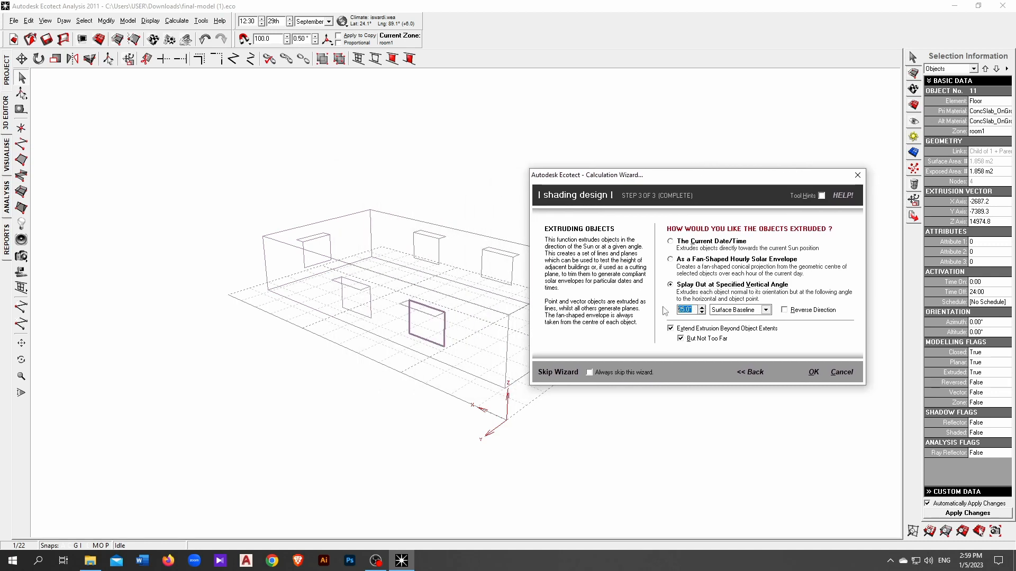
type("2")
key("BackSpace")
type("30")
left_click(751, 310)
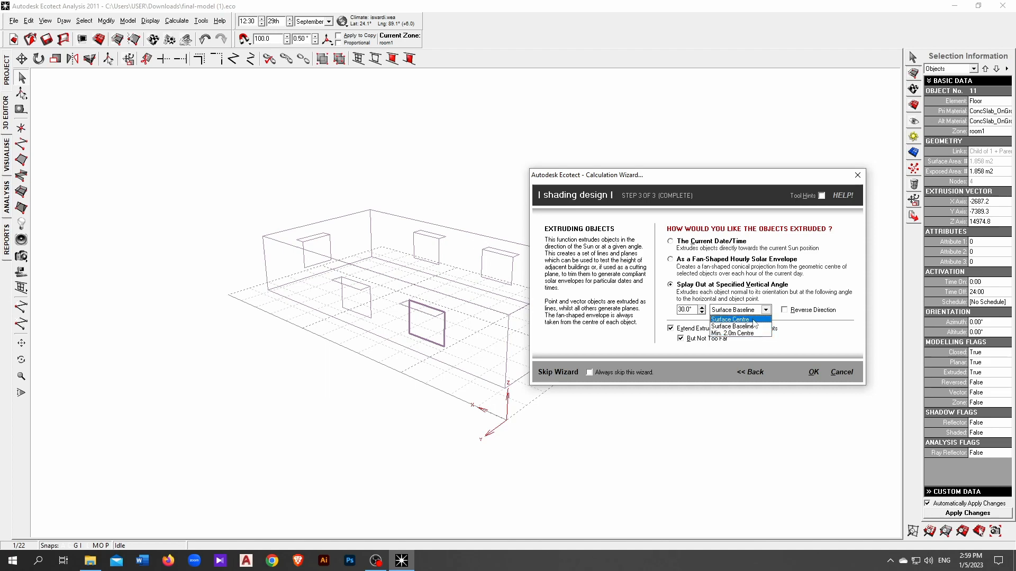
left_click(755, 326)
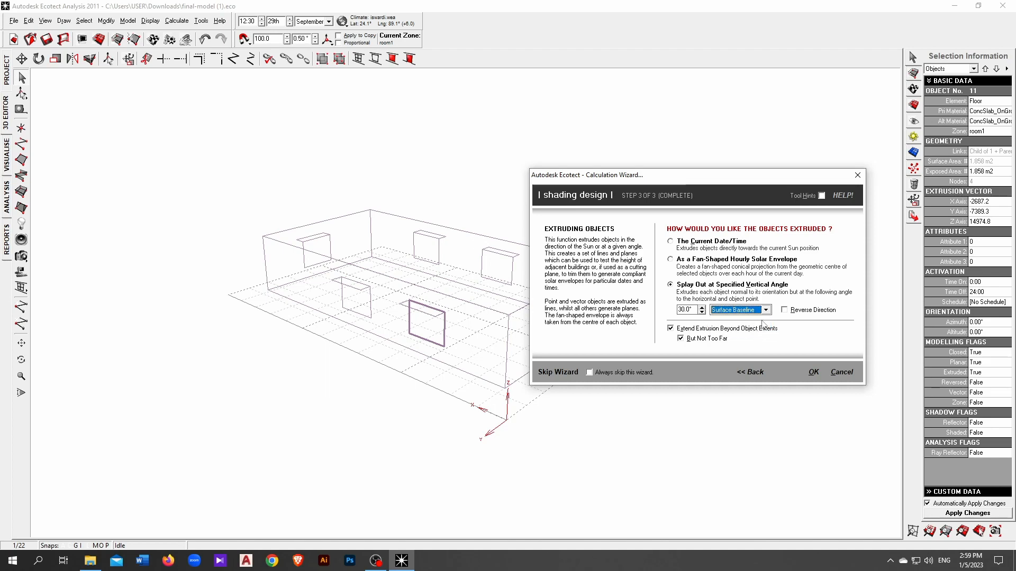
left_click(815, 373)
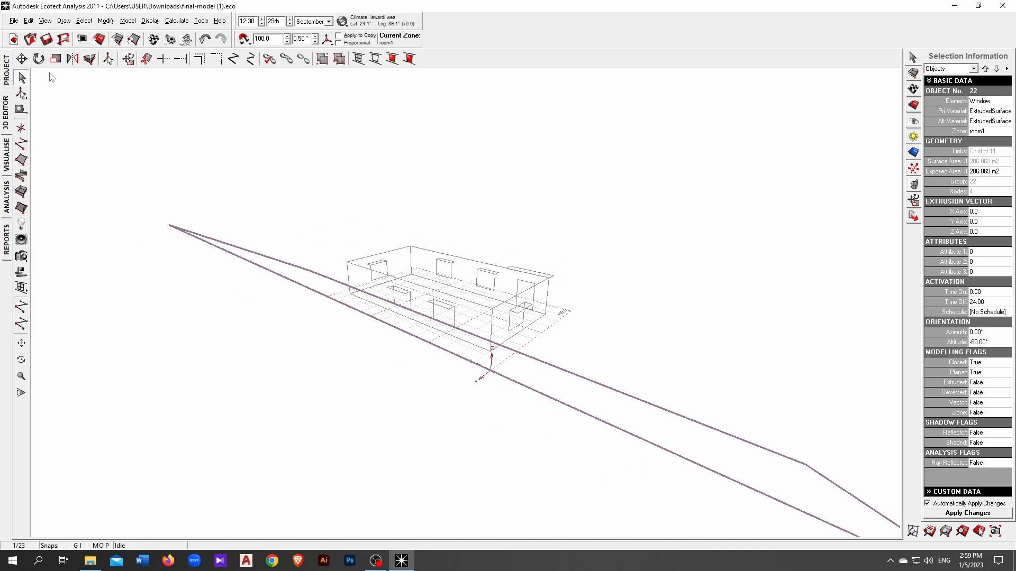
Step: Delete the splayed plane extruded from the window's baseline
left_click(21, 360)
mouse_move(632, 379)
left_mouse_down()
mouse_move(588, 355)
mouse_move(626, 374)
mouse_move(596, 381)
mouse_move(624, 386)
left_mouse_up()
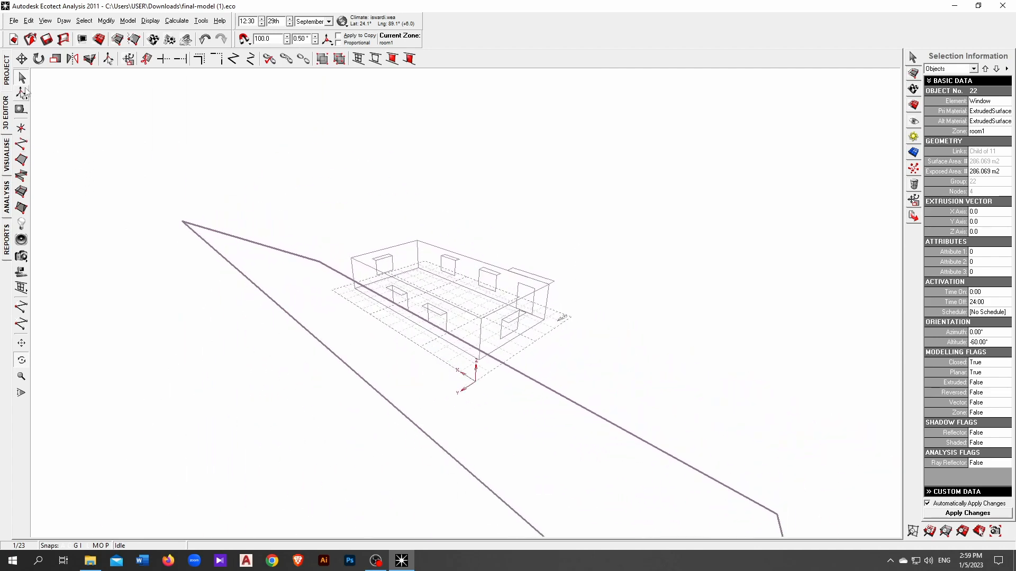
left_click(22, 80)
key("Delete")
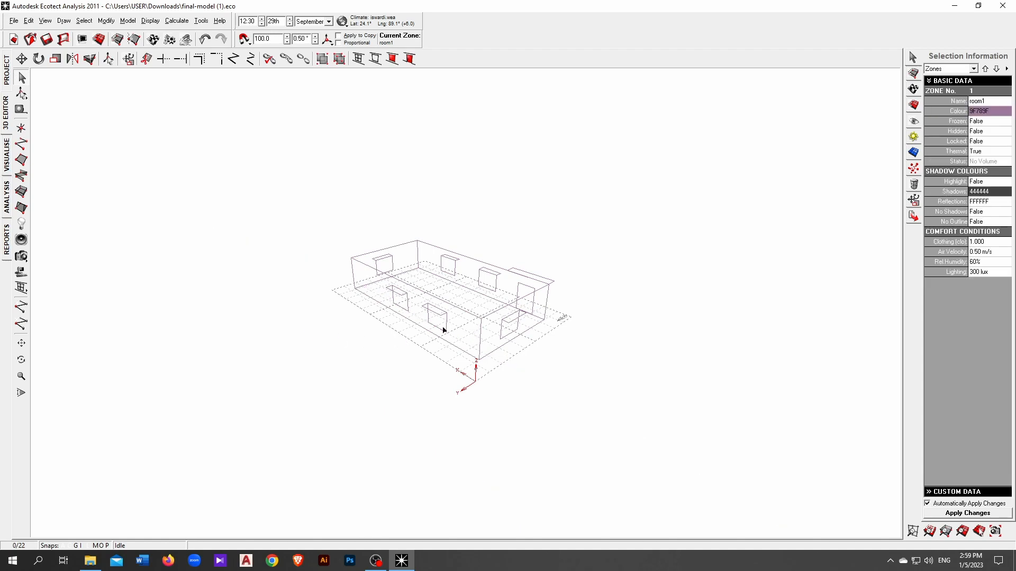
Step: Select the same front window and restart the Shading Design Wizard, continuing to the solar envelope extrusion settings
left_click(446, 330)
scroll(429, 344, "up", 2)
scroll(450, 340, "up", 2)
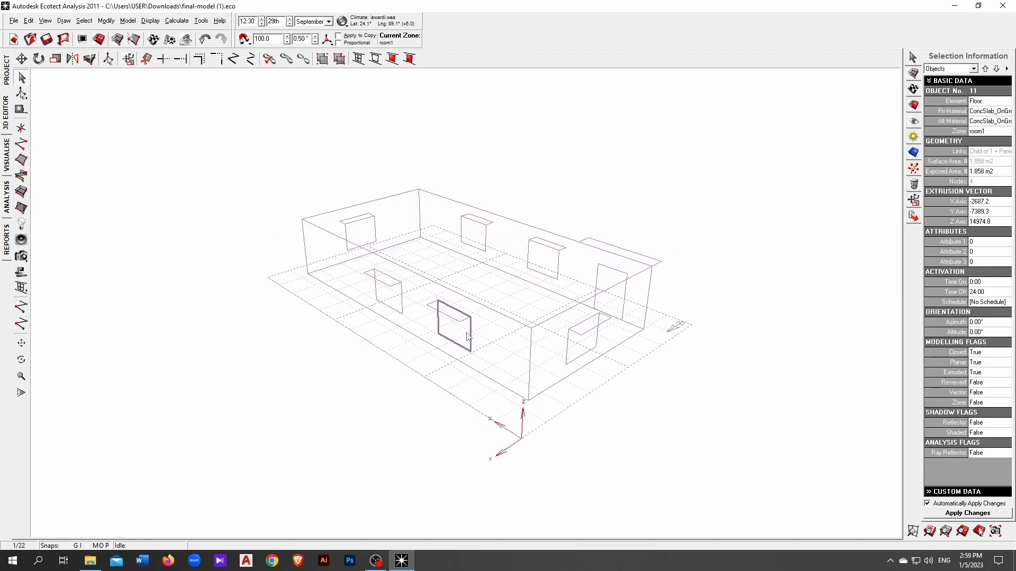
left_click(176, 20)
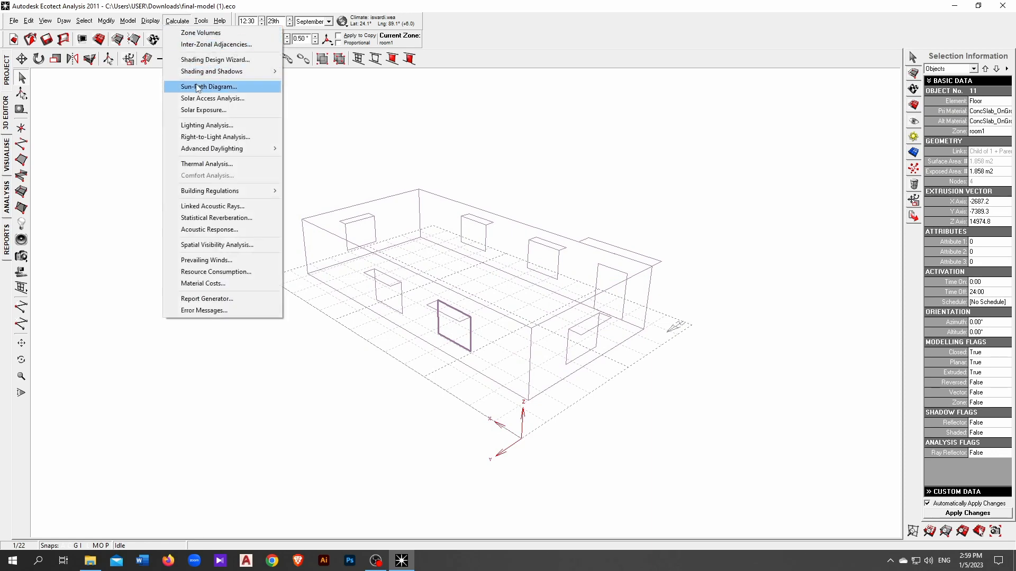
left_click(210, 59)
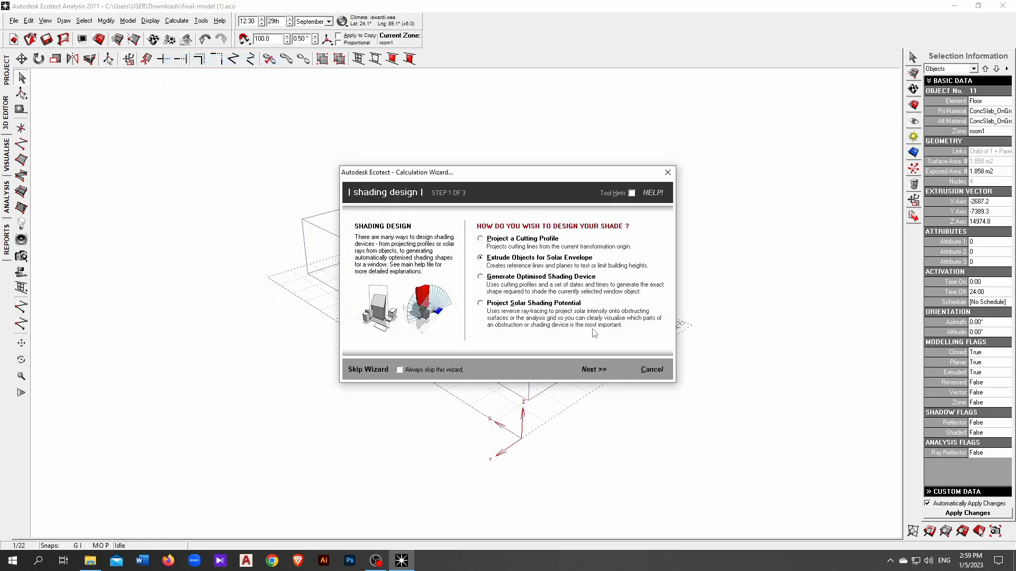
left_click(601, 374)
left_click(600, 374)
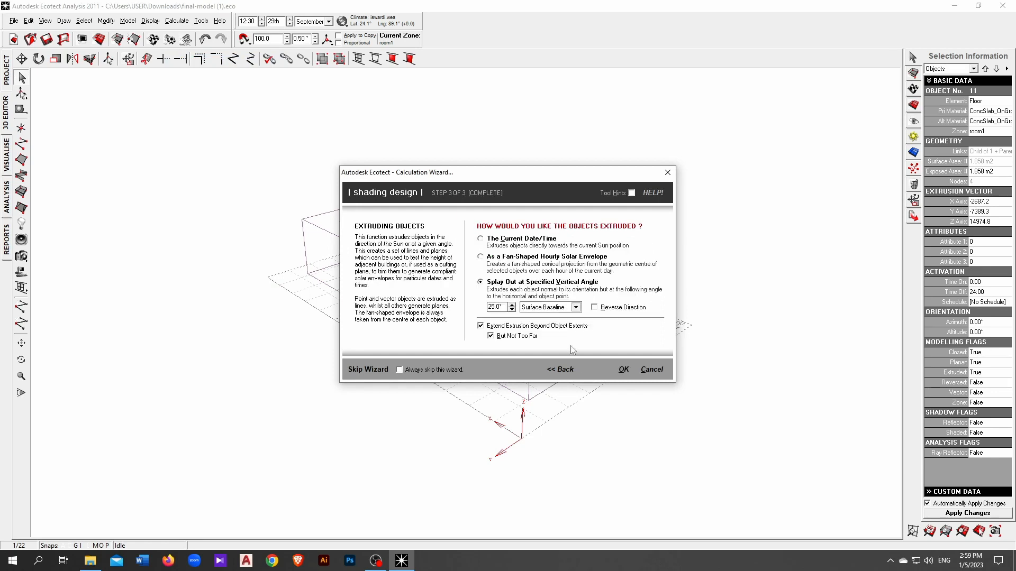
Step: Splay the window's extrusion out at a vertical angle of 30° from the Surface Centre
double_click(498, 307)
type("30")
left_click(575, 307)
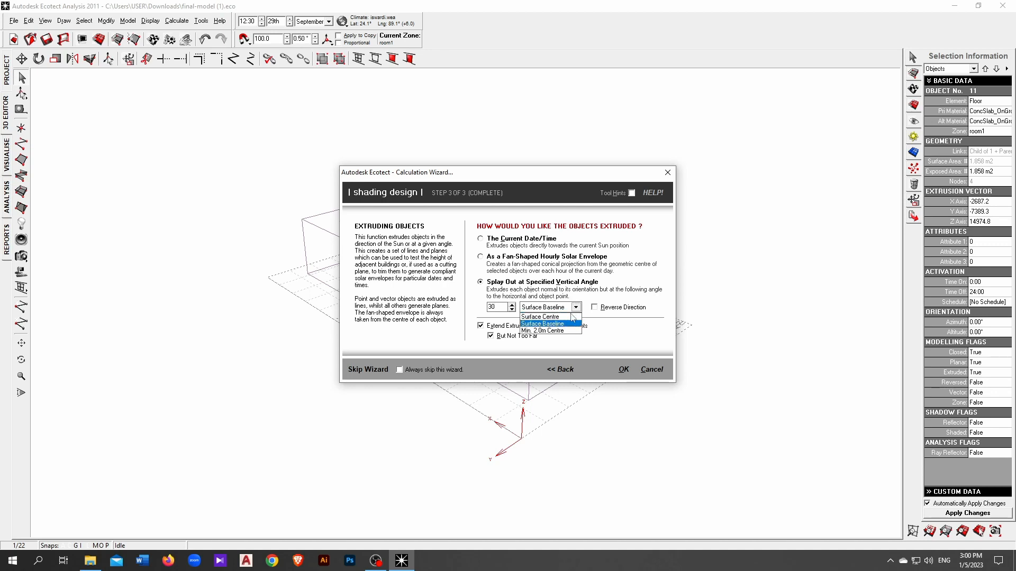
left_click(570, 319)
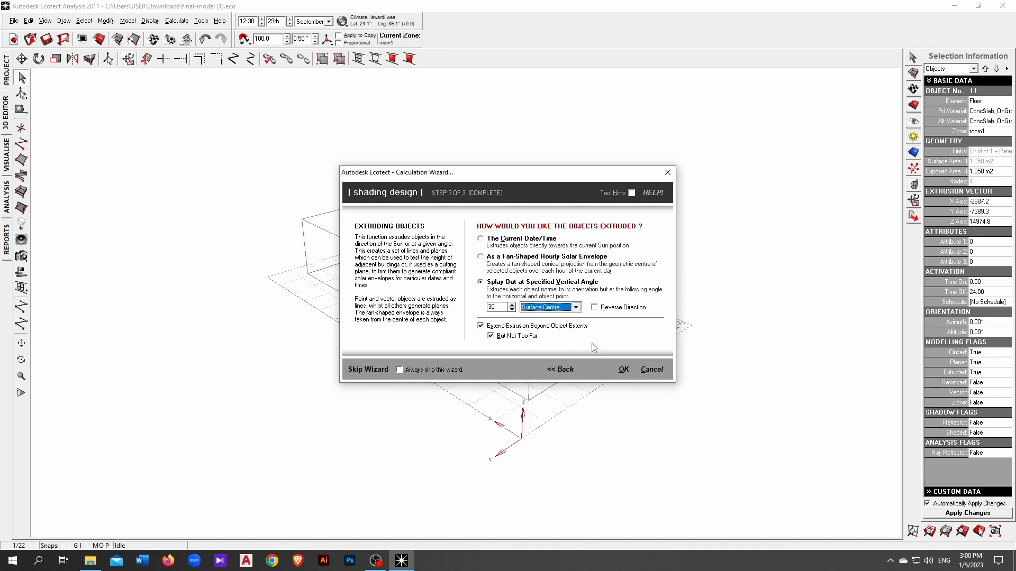
left_click(624, 369)
scroll(561, 350, "down", 2)
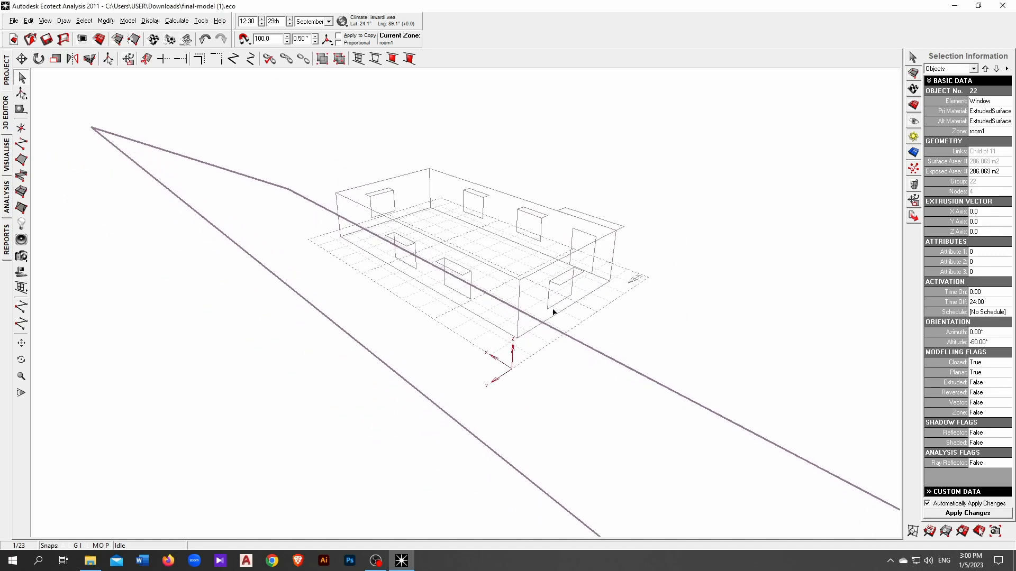
Step: Delete the splayed plane extruded from the window's centre
left_click(21, 359)
mouse_move(492, 305)
left_mouse_down()
mouse_move(479, 271)
mouse_move(490, 297)
mouse_move(453, 302)
mouse_move(566, 292)
mouse_move(524, 295)
mouse_move(468, 243)
mouse_move(506, 308)
left_mouse_up()
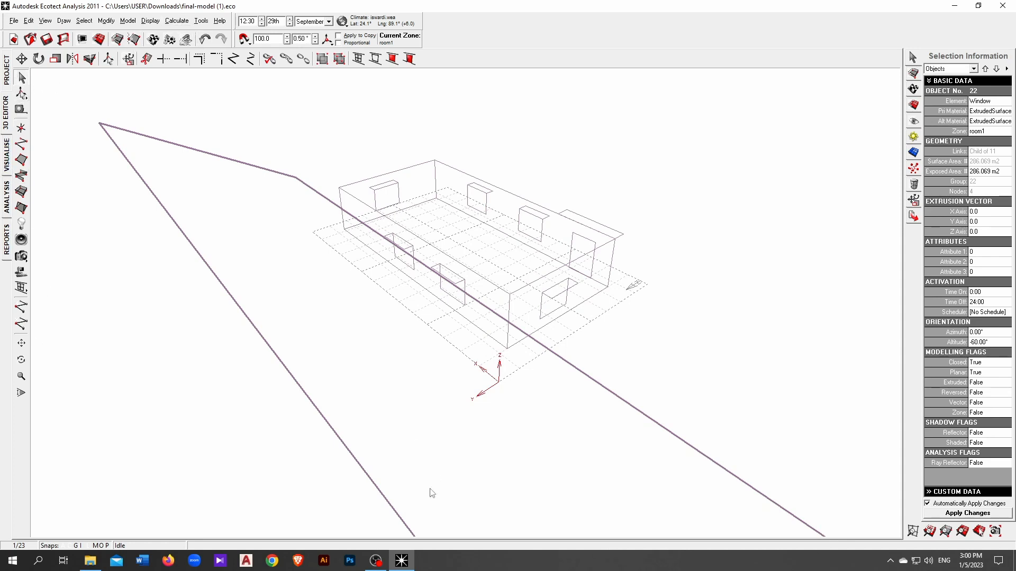
left_click(380, 563)
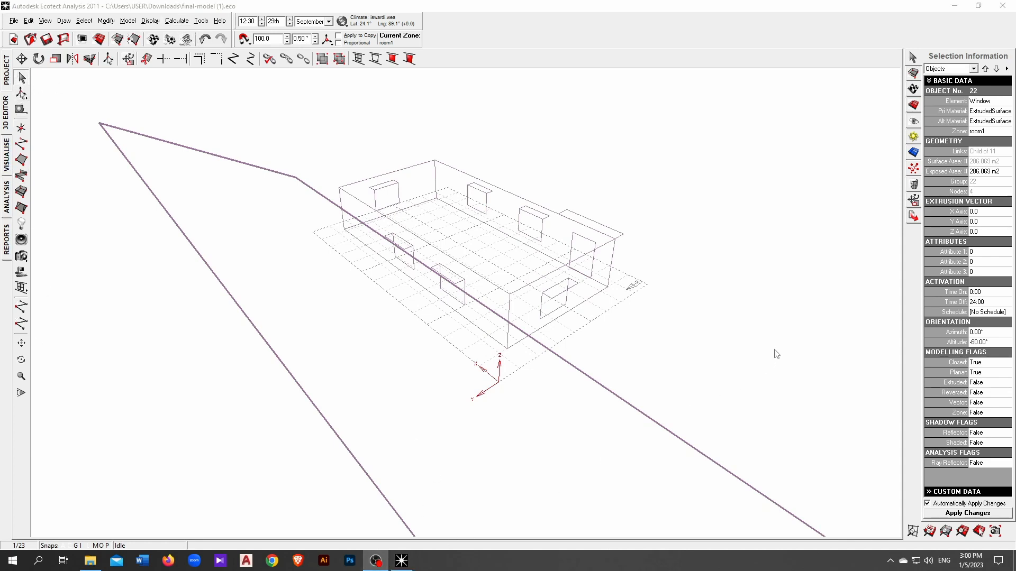
key("Delete")
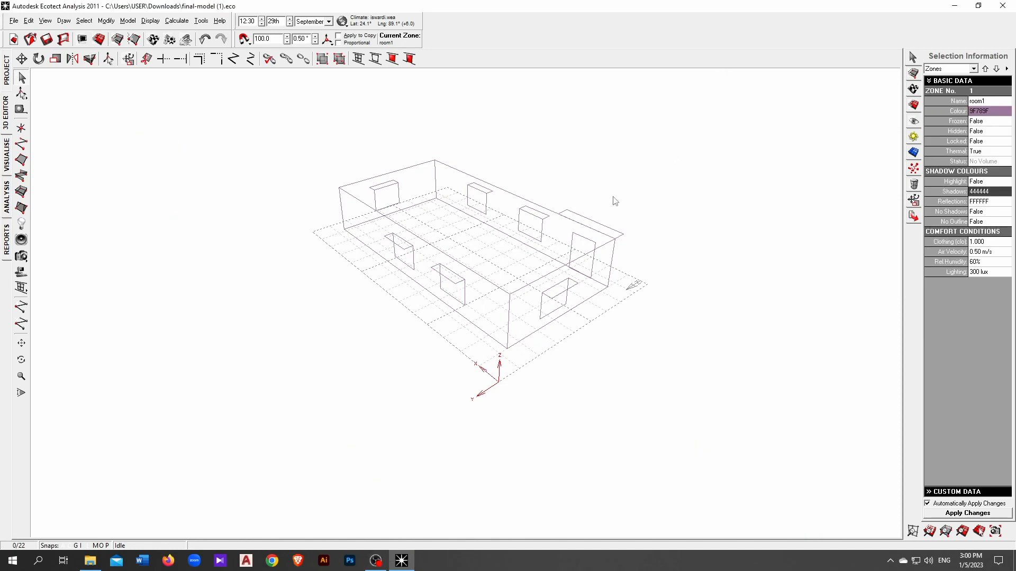
Step: Select the front window nearest the origin and restart the Shading Design Wizard with the Generate Optimised Shading Device method
scroll(450, 339, "up", 5)
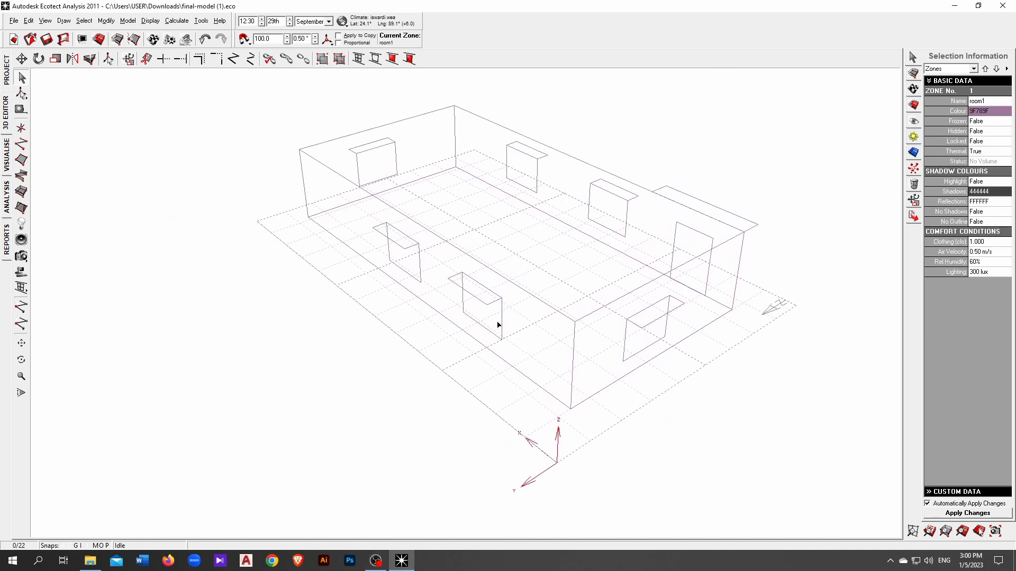
left_click(502, 324)
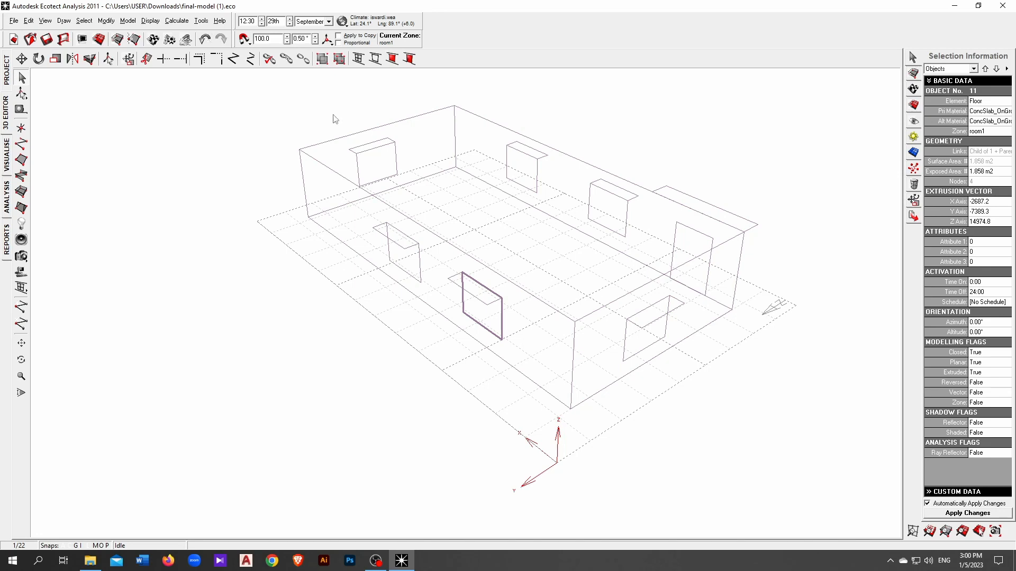
left_click(177, 20)
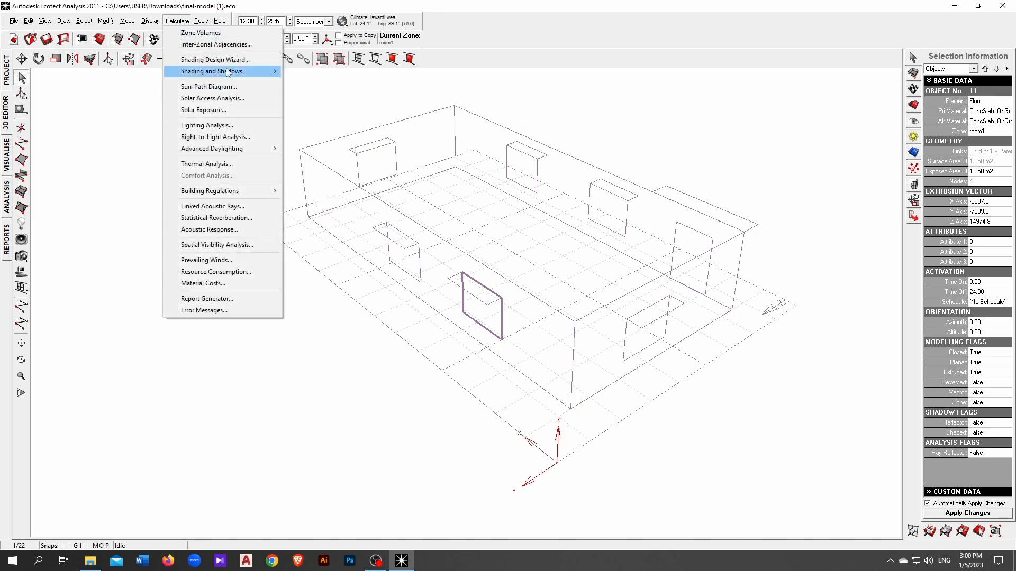
left_click(228, 59)
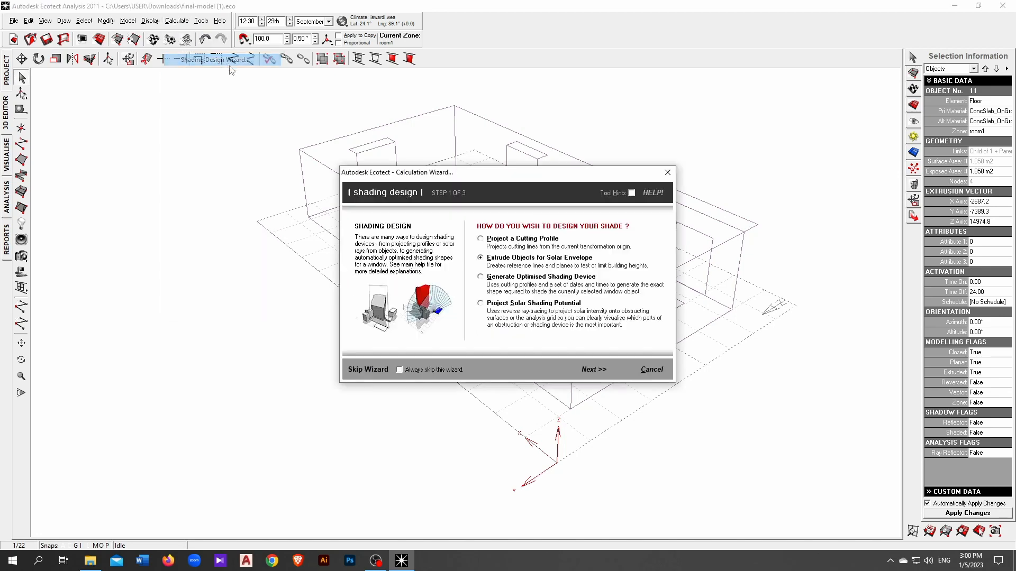
left_click(532, 282)
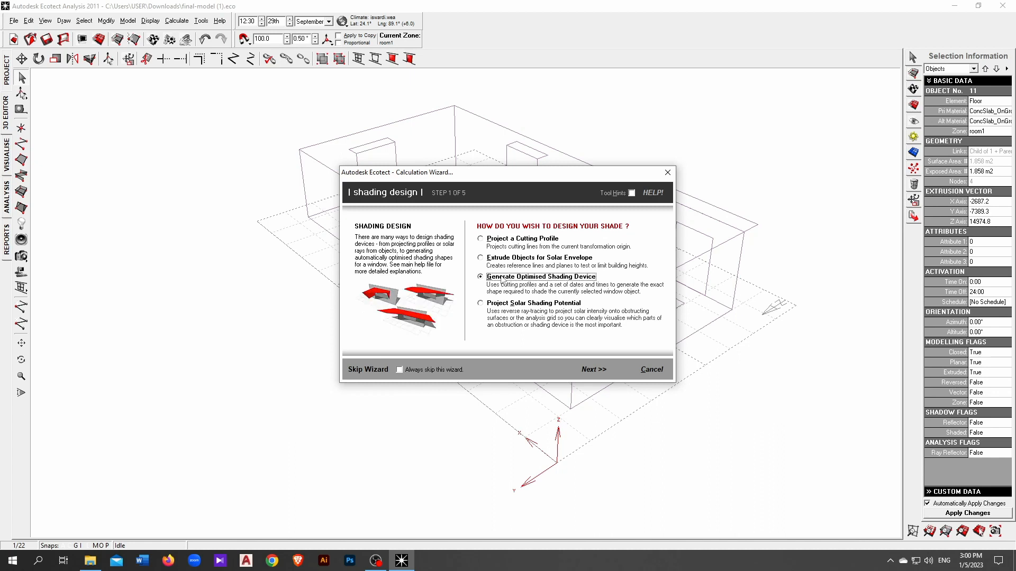
left_click(602, 369)
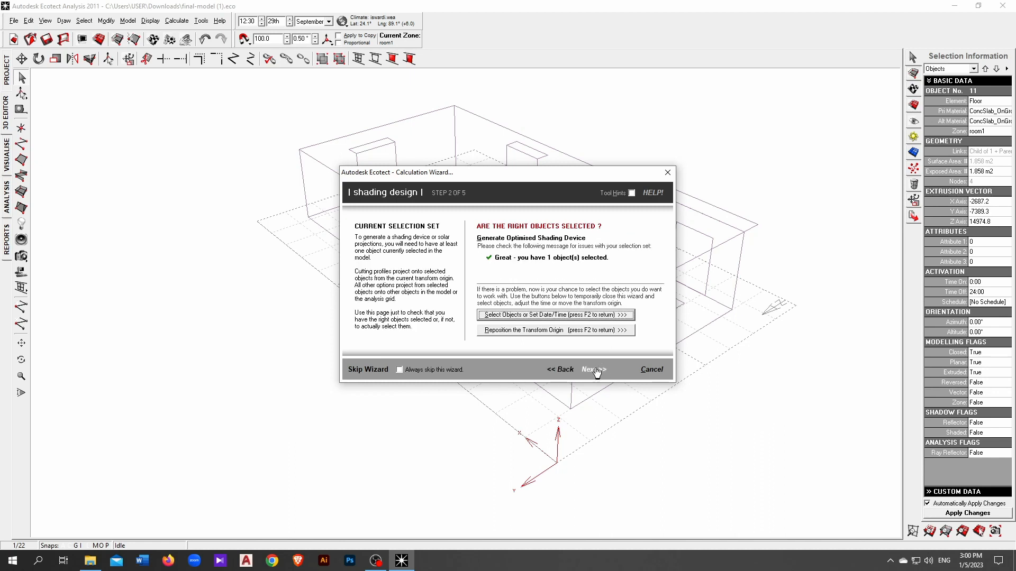
Step: Set the shading calculation dates from Summer to a custom range of 11 March to 1 October and continue to the shade types
left_click(595, 370)
left_click(629, 249)
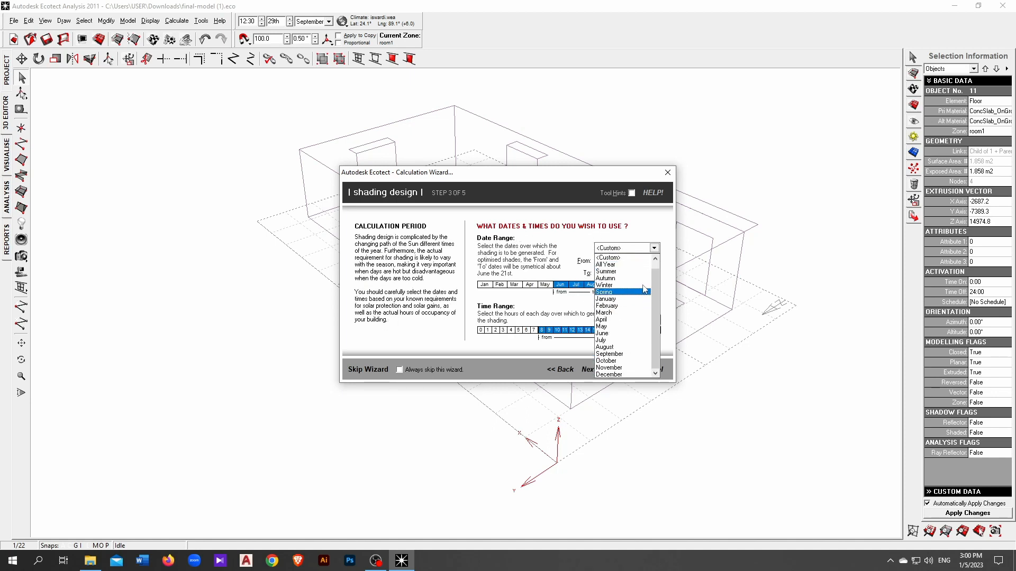
left_click(635, 273)
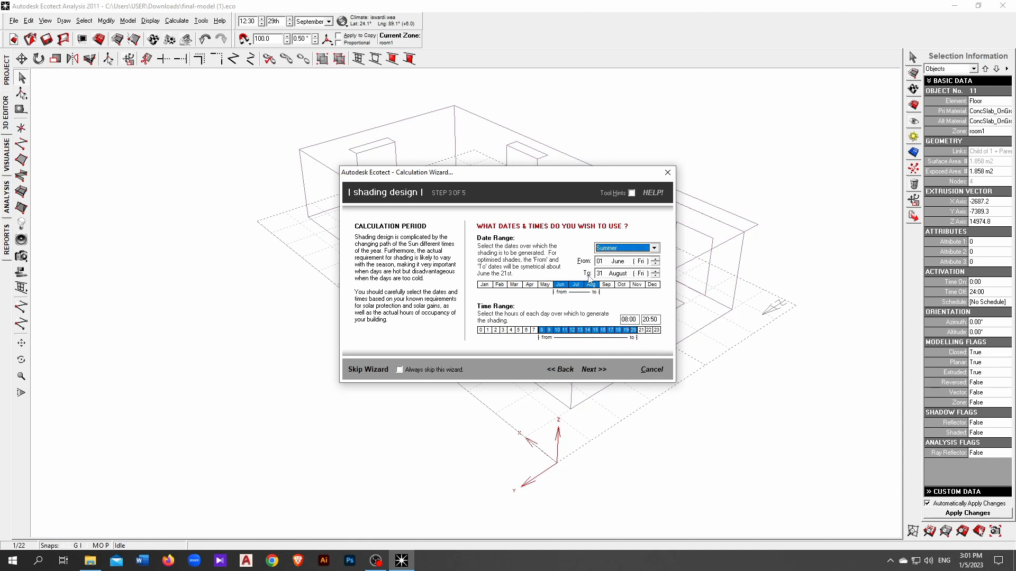
mouse_move(611, 288)
left_mouse_down()
mouse_move(632, 293)
mouse_move(614, 292)
left_mouse_up()
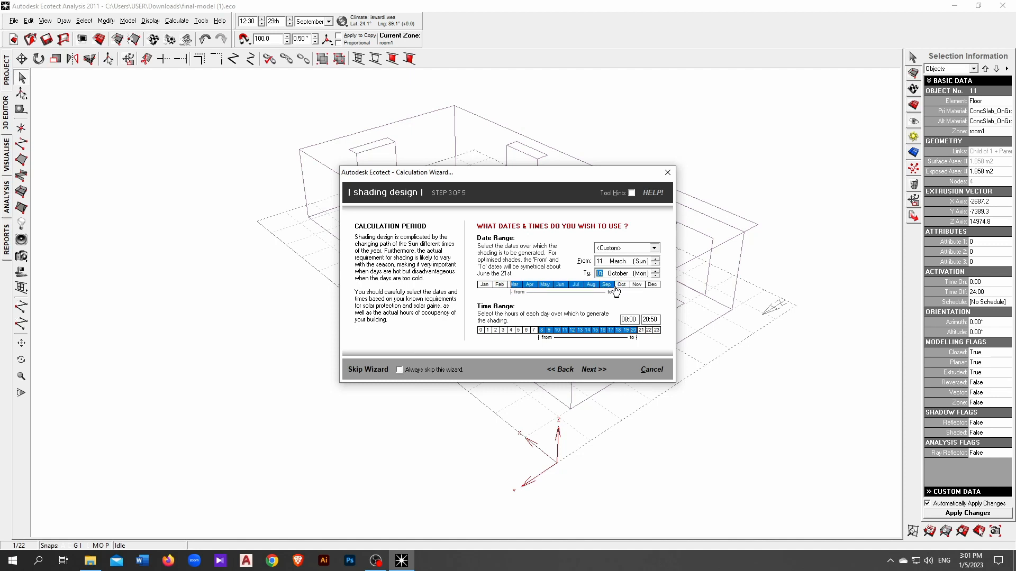
left_click(596, 370)
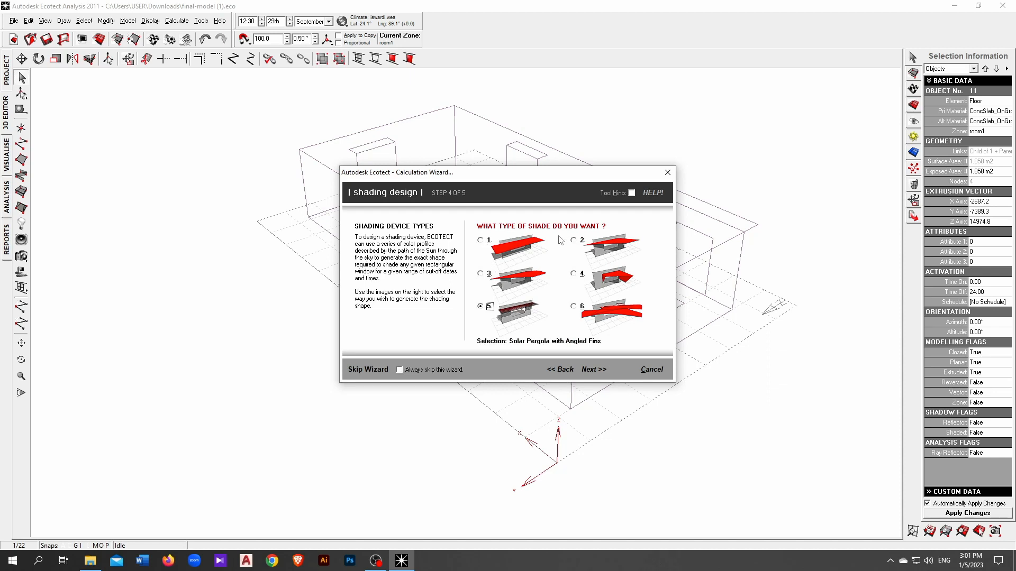
Step: Look through the shading device types and choose 1. Rectangular Shade for the optimised shading profile
left_click(485, 241)
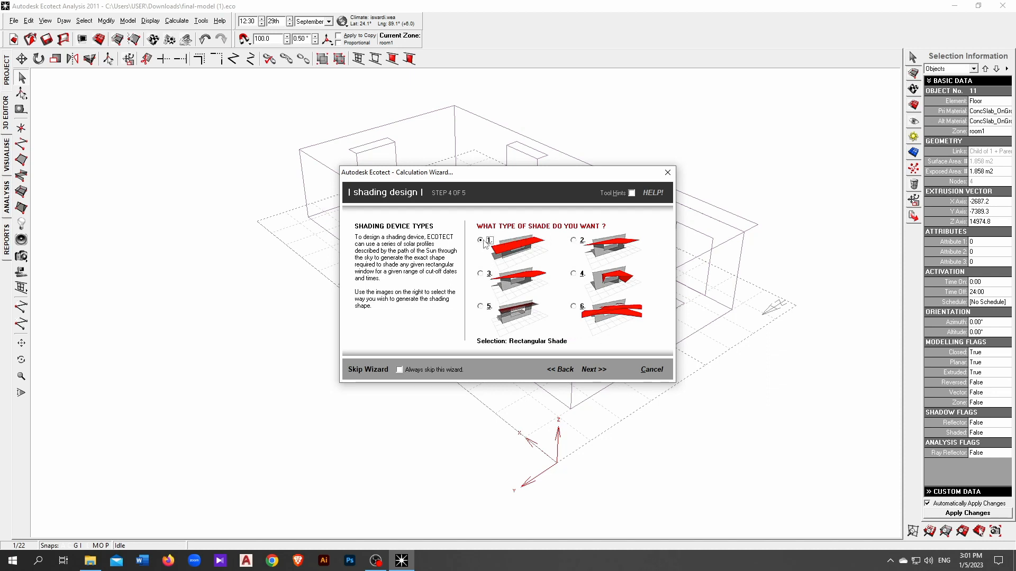
left_click(576, 243)
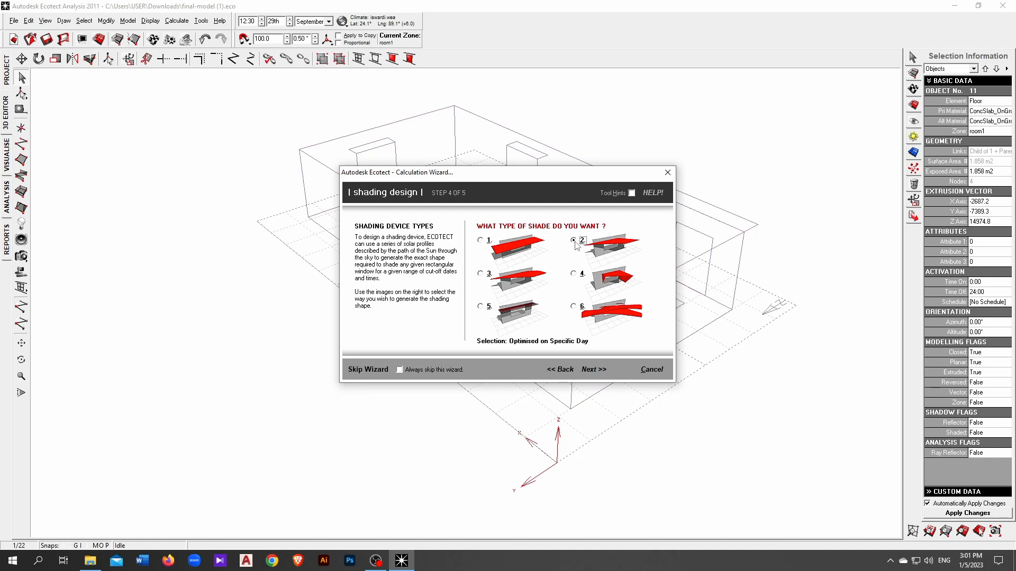
left_click(480, 274)
left_click(575, 277)
left_click(573, 308)
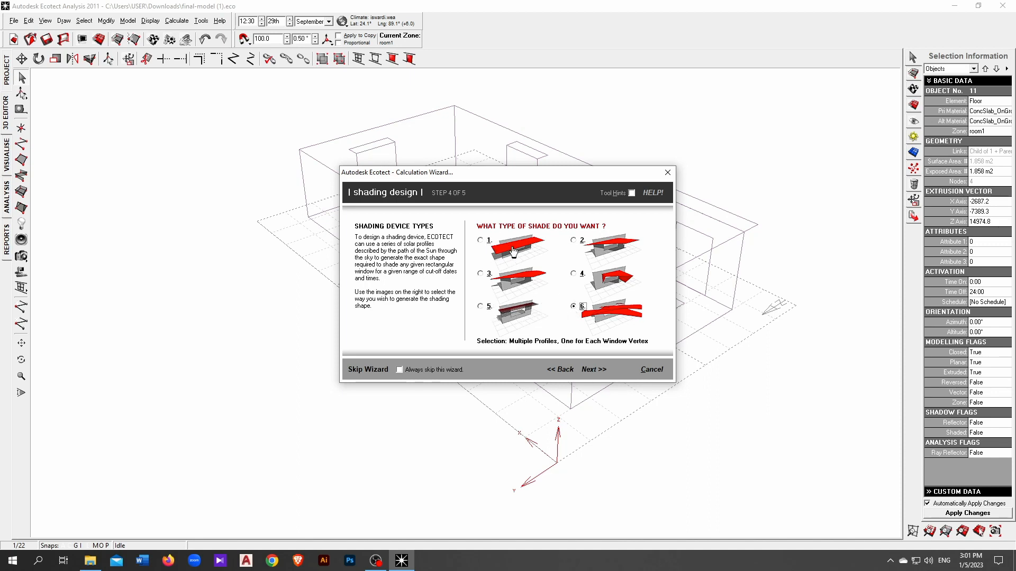
left_click(483, 242)
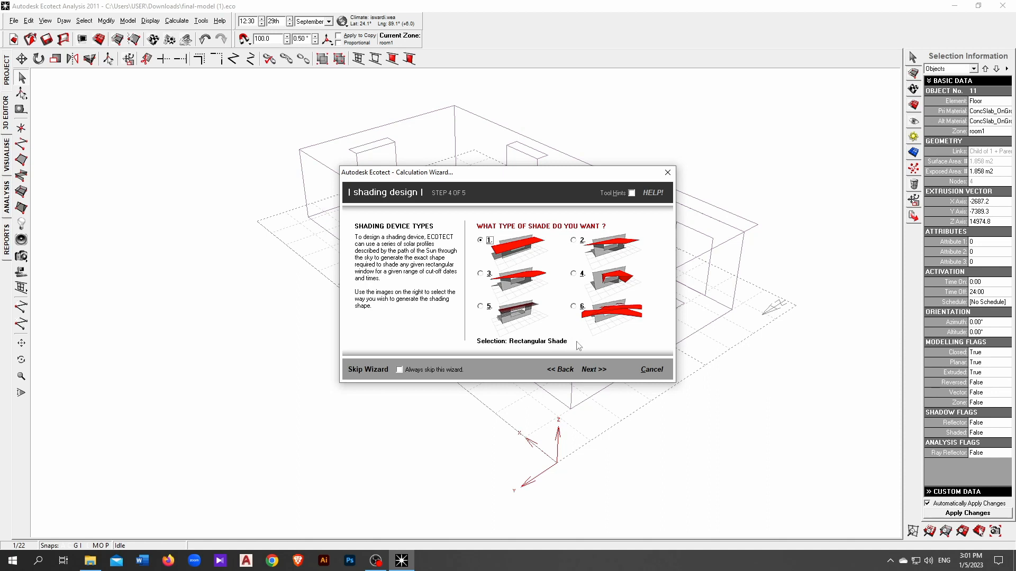
left_click(591, 371)
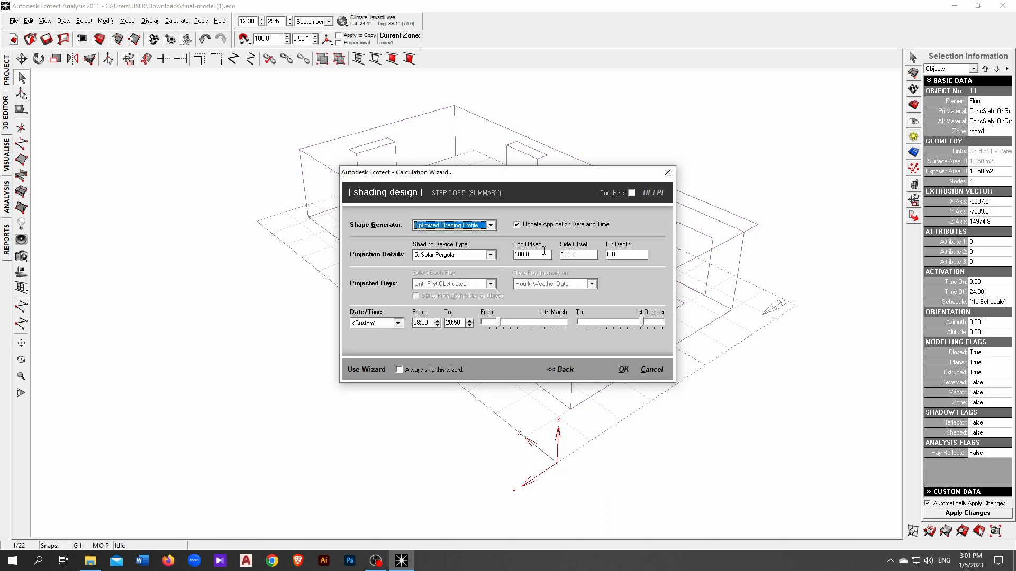
left_click(456, 255)
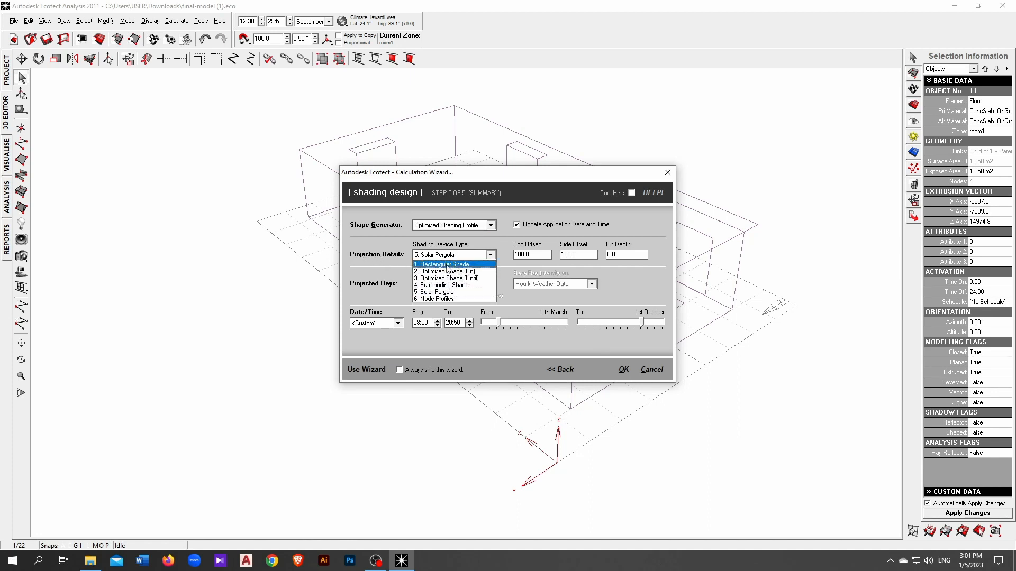
left_click(446, 265)
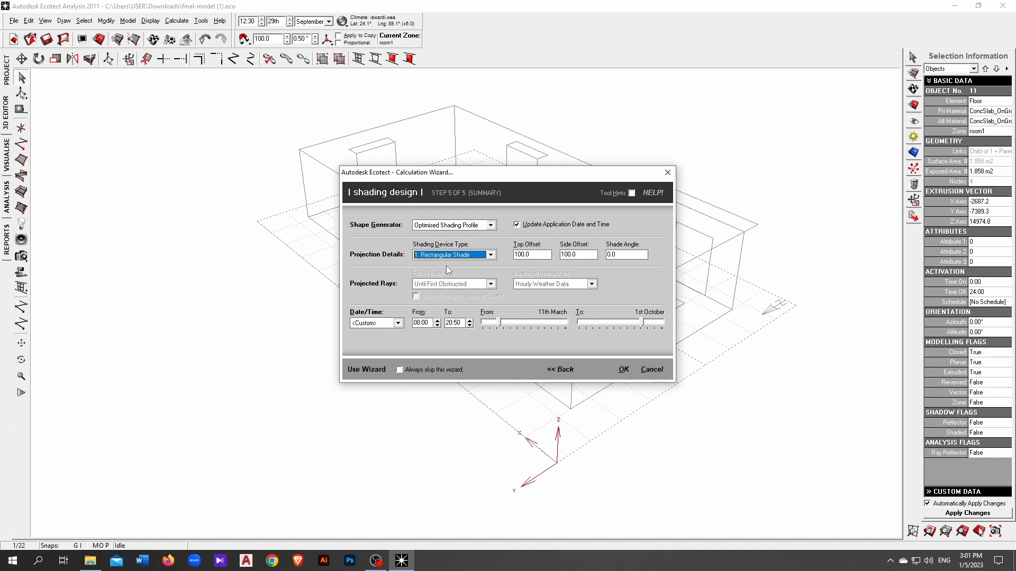
Step: Set the date range to Summer and generate the rectangular shade without reversing the window's normal
left_click(390, 324)
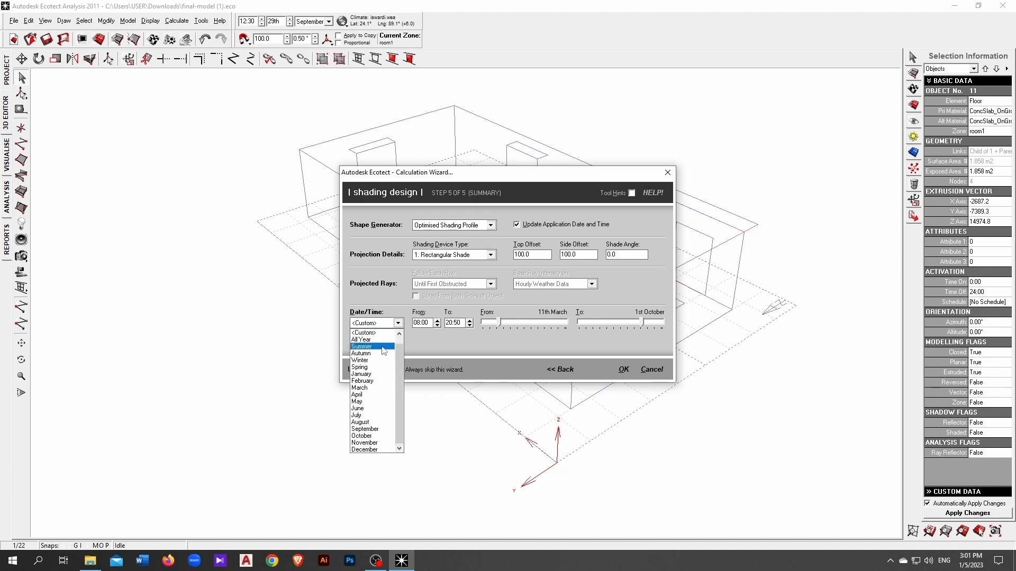
left_click(385, 347)
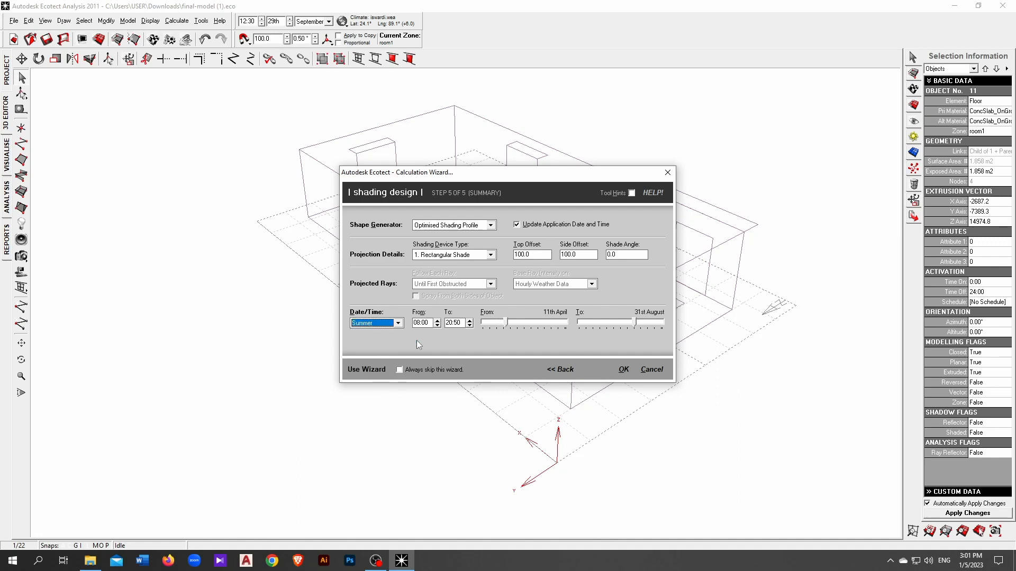
left_click(624, 369)
left_click(550, 303)
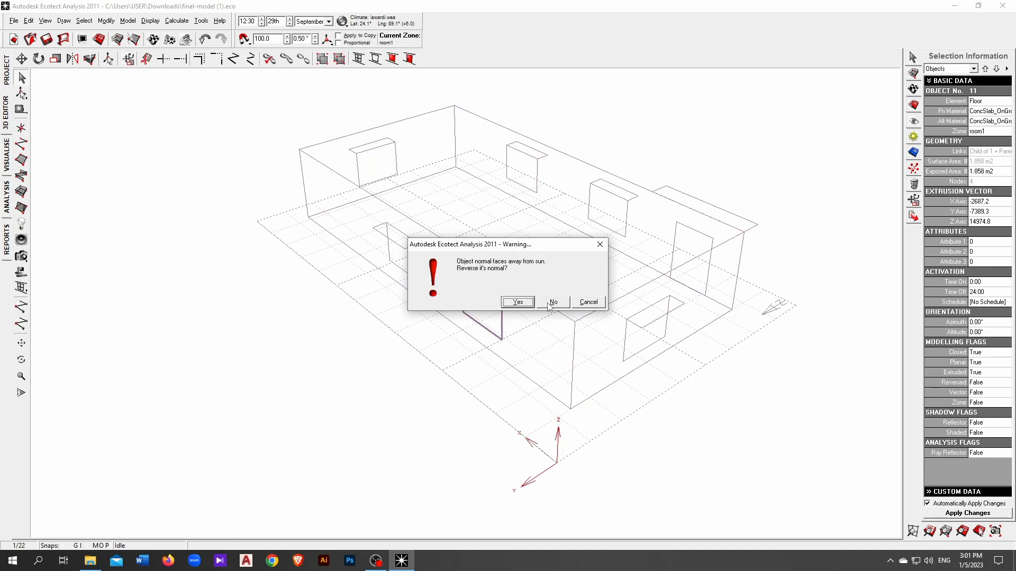
left_click(553, 302)
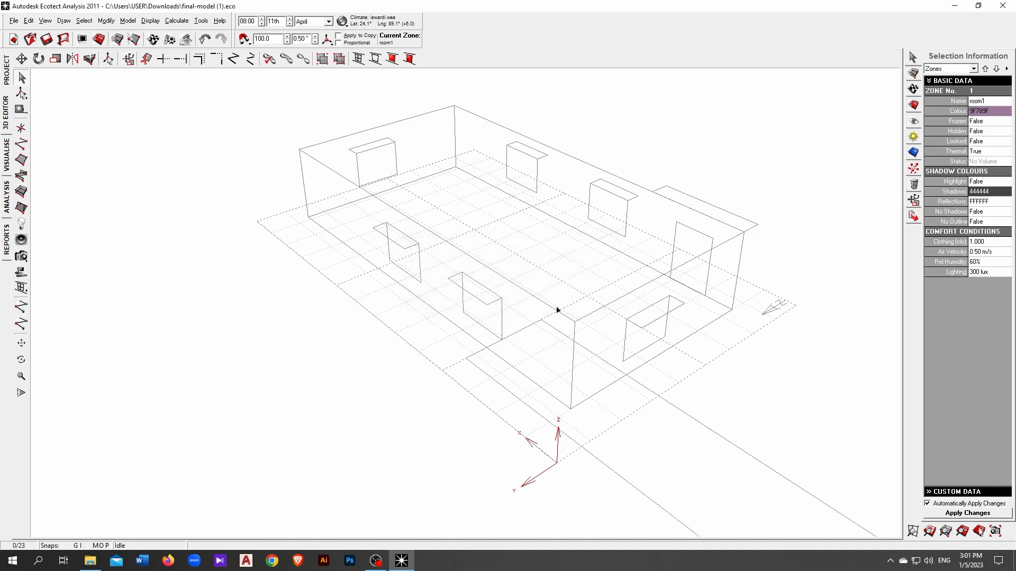
Step: Delete the rectangular shade generated for the front window
scroll(546, 332, "down", 3)
middle_click_drag(544, 337, 529, 275)
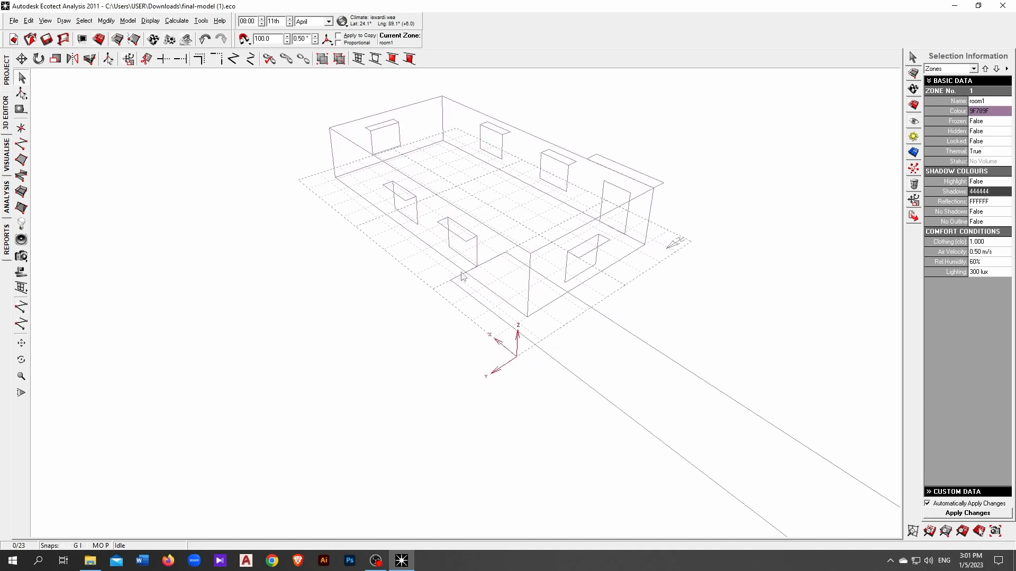
left_click(21, 360)
left_click_drag(413, 367, 369, 339)
left_click(23, 79)
left_click(21, 360)
left_click_drag(294, 327, 341, 344)
left_click(22, 83)
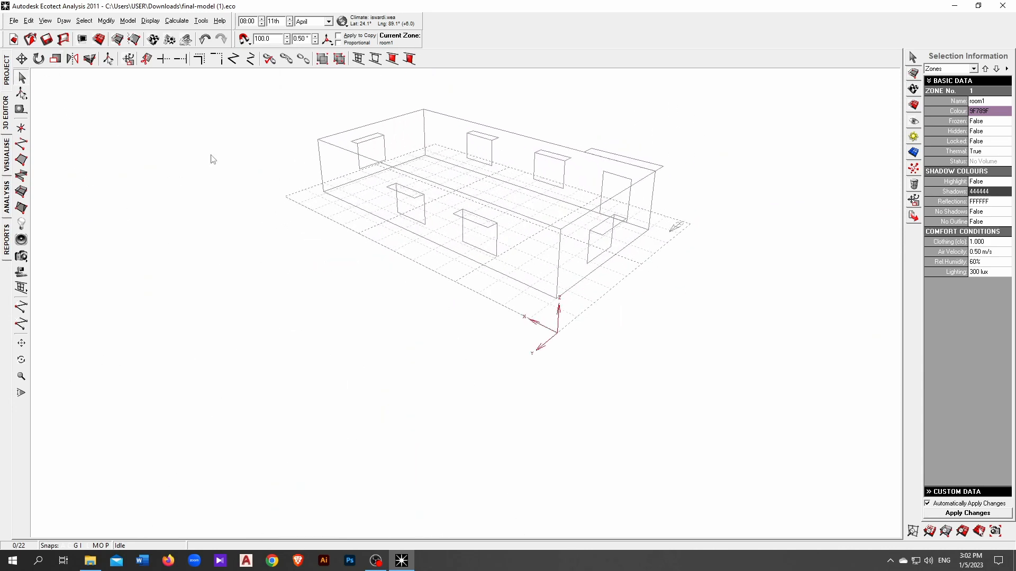
Step: Select the front window nearest the origin and restart the Shading Design Wizard for an optimised shading device, continuing to the calculation period
left_click(504, 252)
right_click(537, 109)
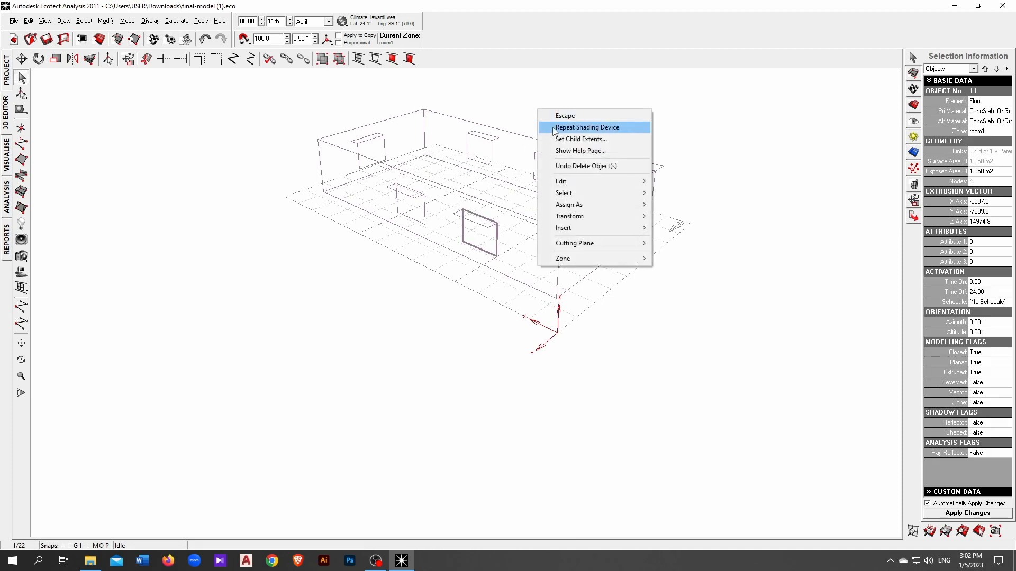
left_click(555, 128)
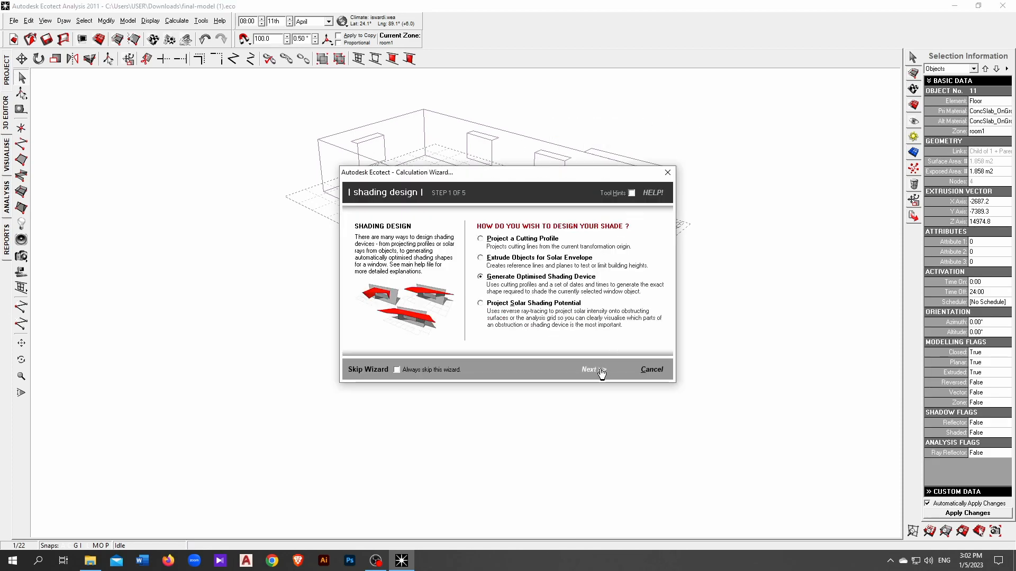
left_click(601, 370)
left_click(593, 370)
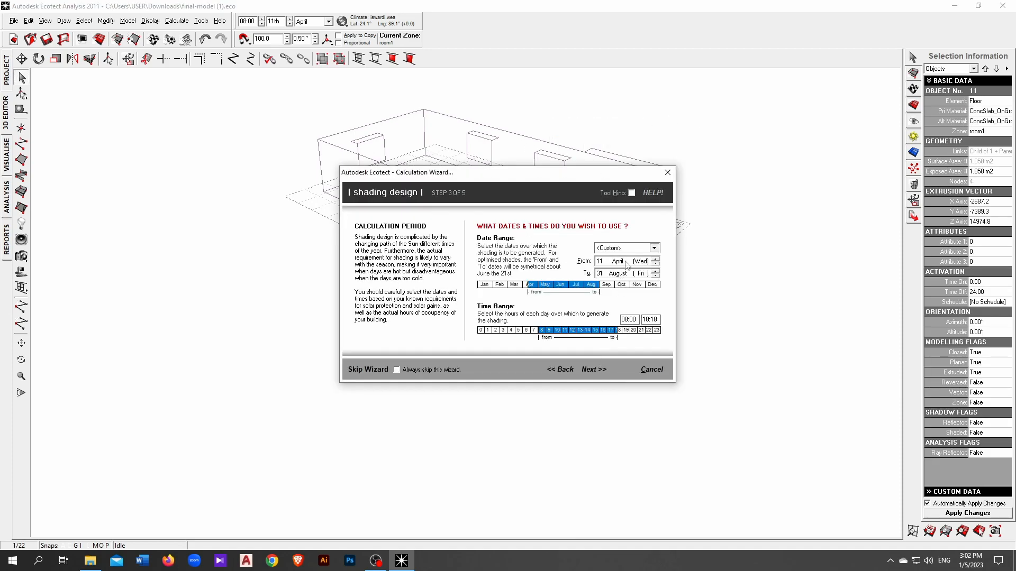
Step: Set the calculation period to 10 March to 2 October, with the daily hours running from 08:00 to 20:50
left_click(637, 247)
left_click(640, 274)
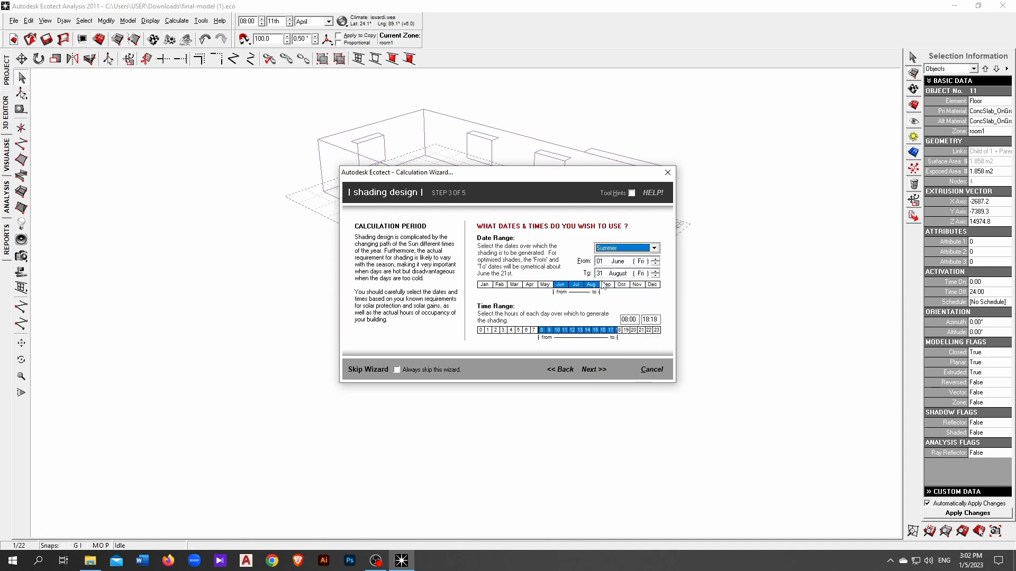
left_click_drag(600, 291, 615, 291)
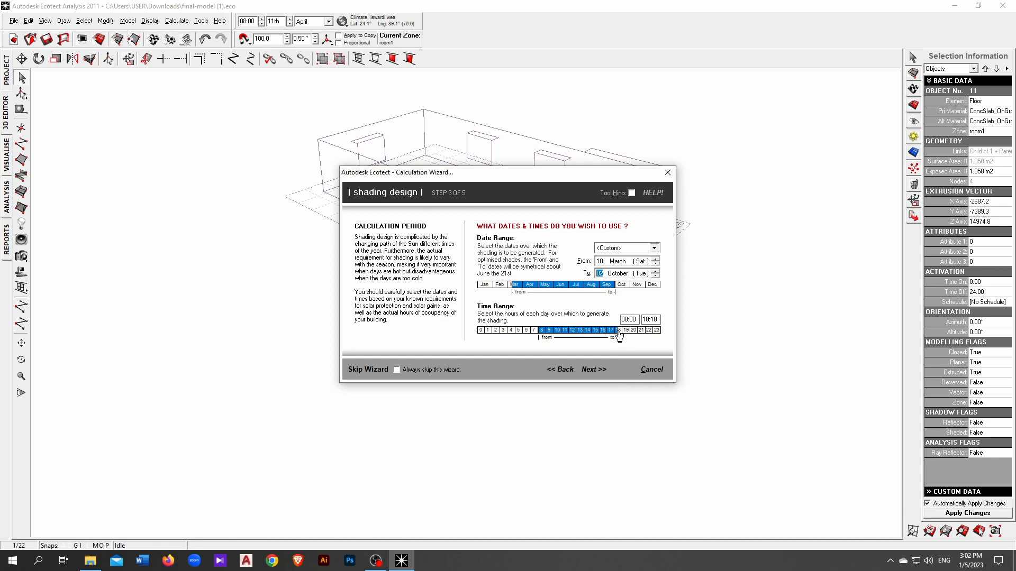
left_click_drag(616, 337, 636, 338)
left_click(590, 371)
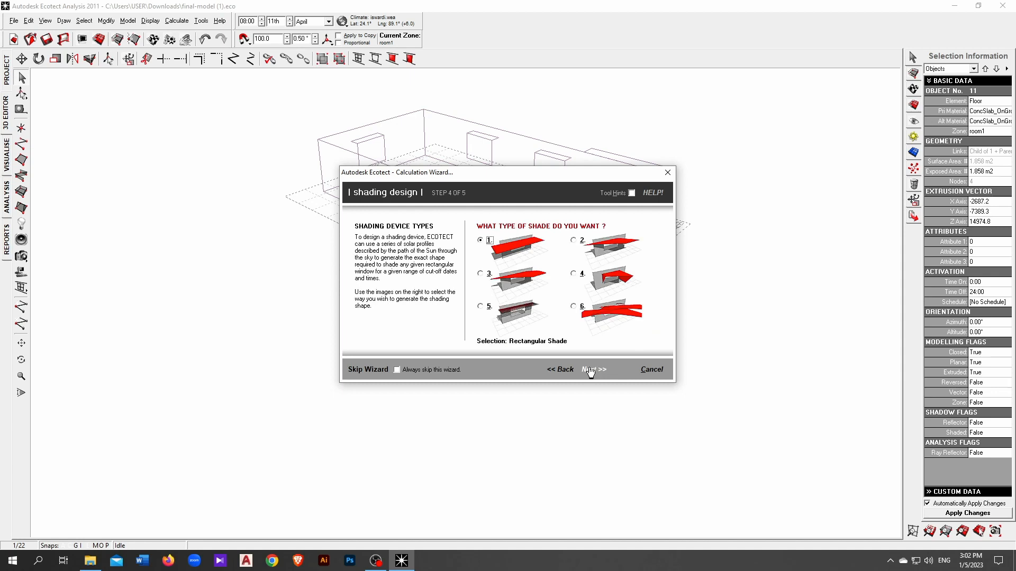
Step: Continue to the wizard's summary and set the shading device type to 4. Surrounding Shade
left_click(576, 275)
left_click(601, 369)
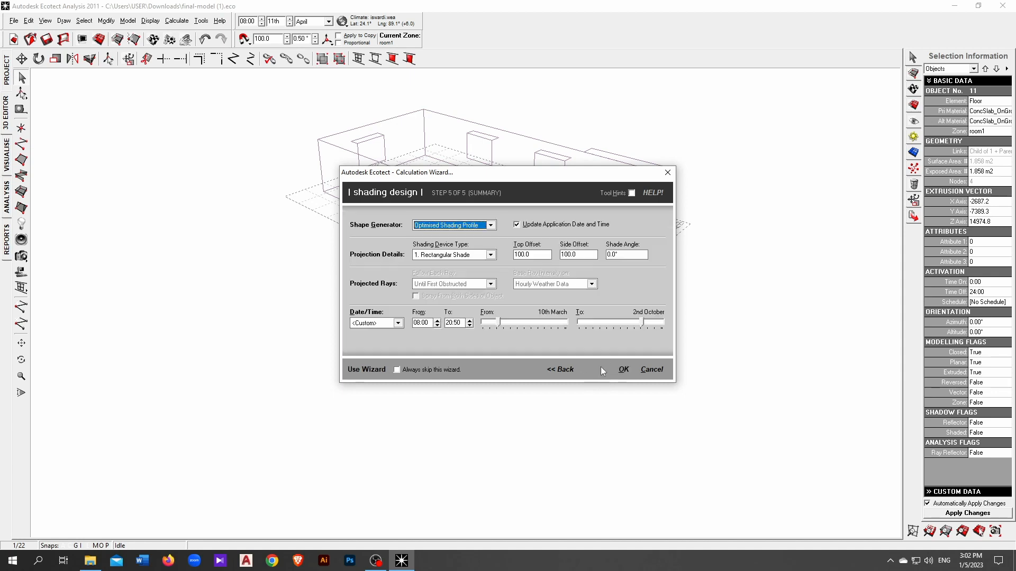
left_click(466, 256)
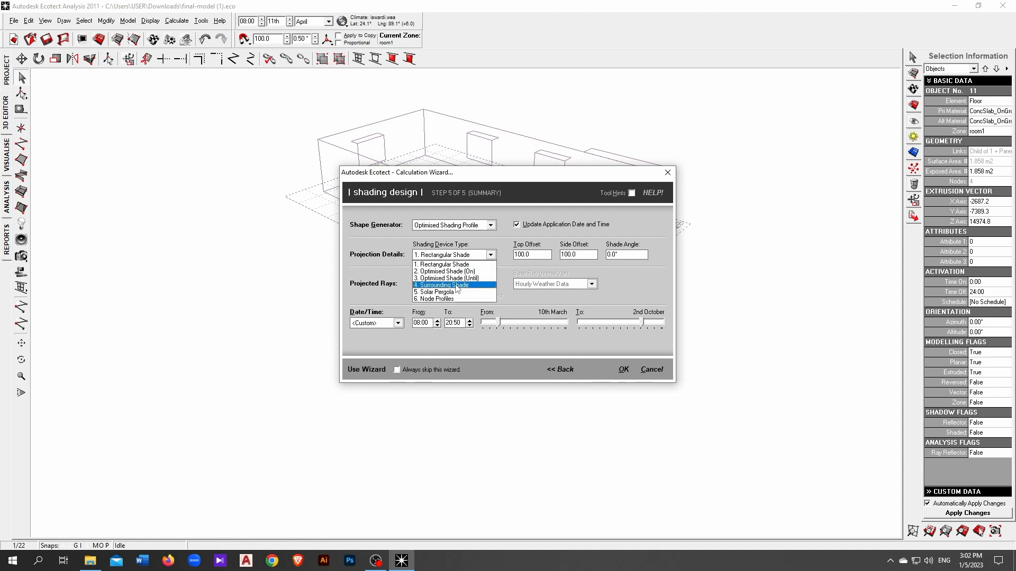
left_click(456, 284)
Step: Set the date range to Summer and generate the surrounding shade without reversing the window's normal
left_click(397, 326)
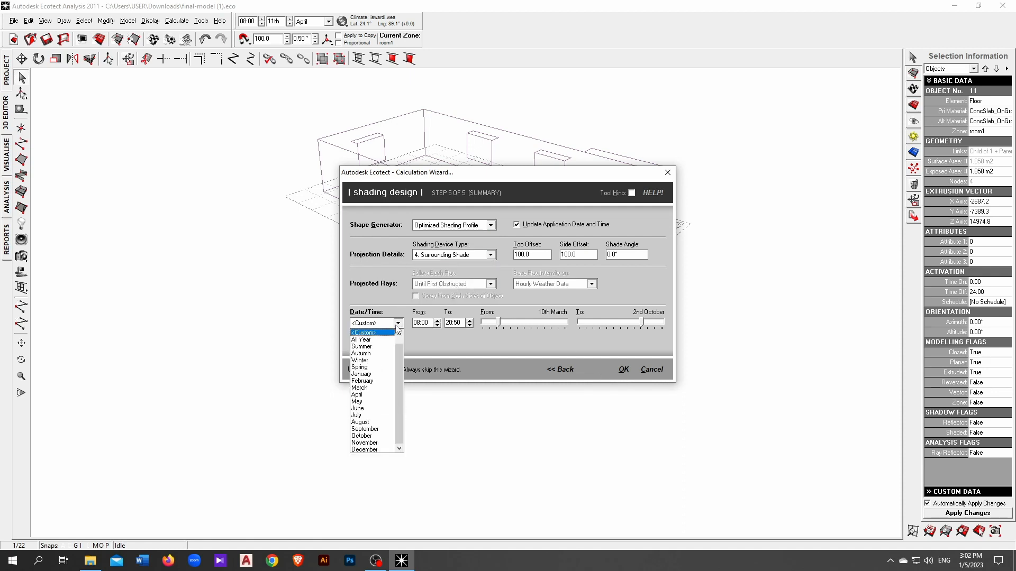
left_click(386, 346)
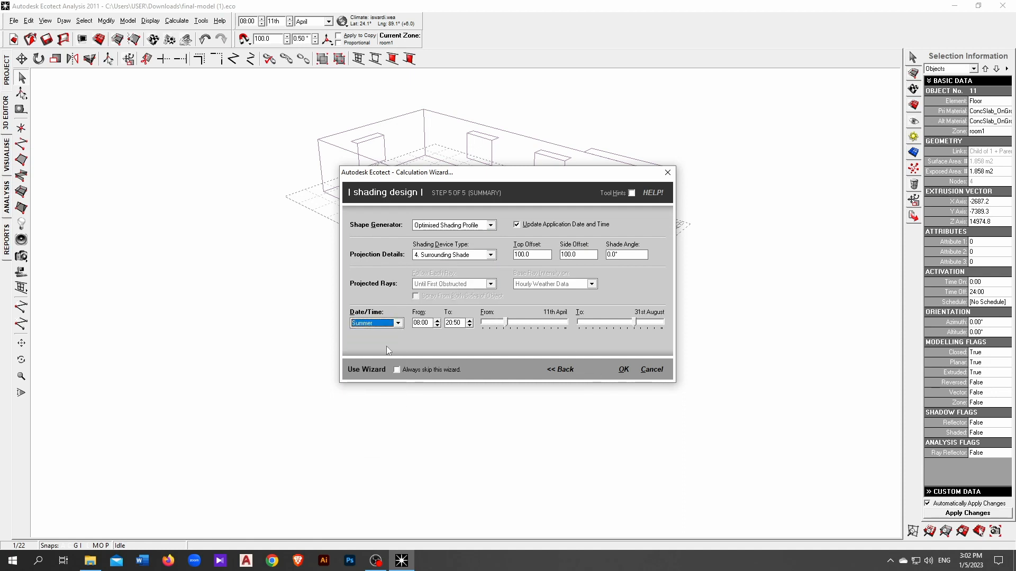
left_click(625, 369)
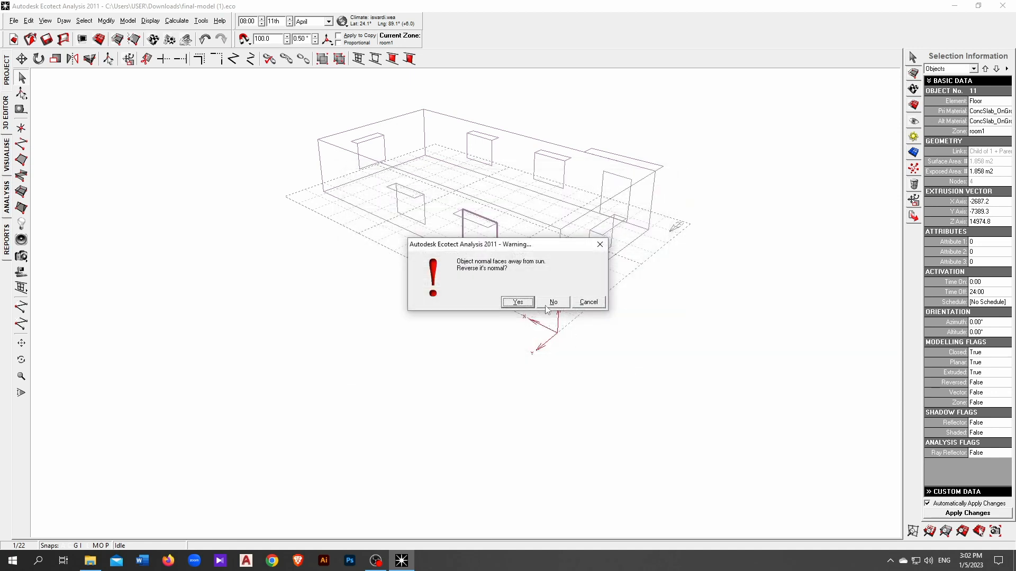
left_click(553, 304)
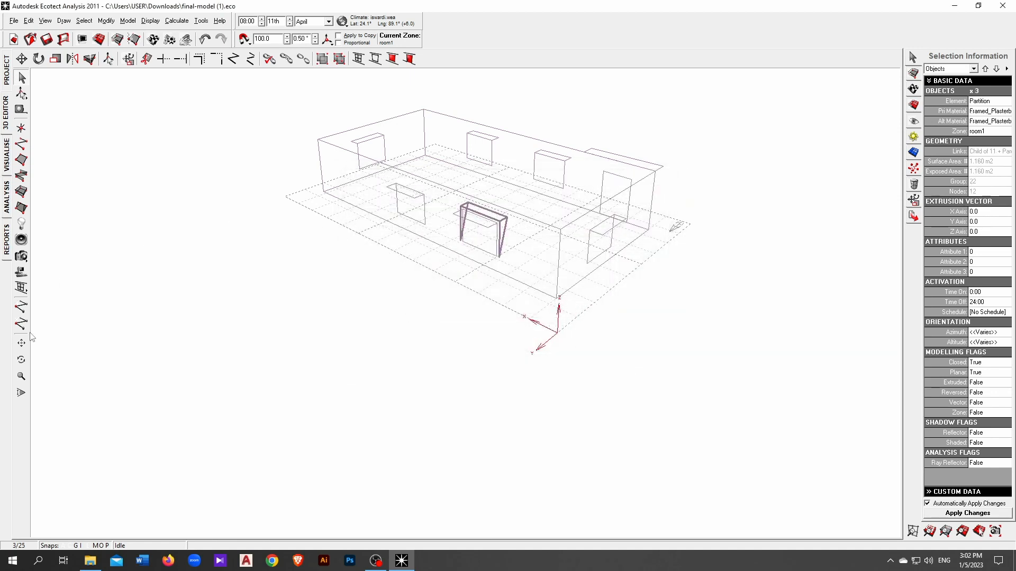
Step: Delete the surrounding shade generated around the front window
left_click(21, 360)
left_click_drag(512, 292, 515, 165)
scroll(578, 182, "up", 3)
scroll(480, 247, "down", 3)
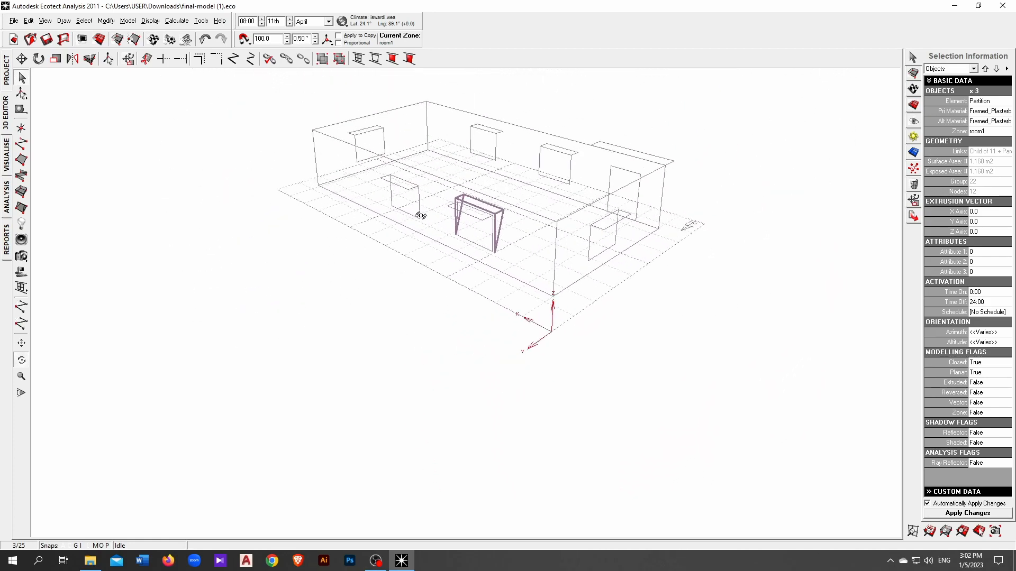
left_click(22, 78)
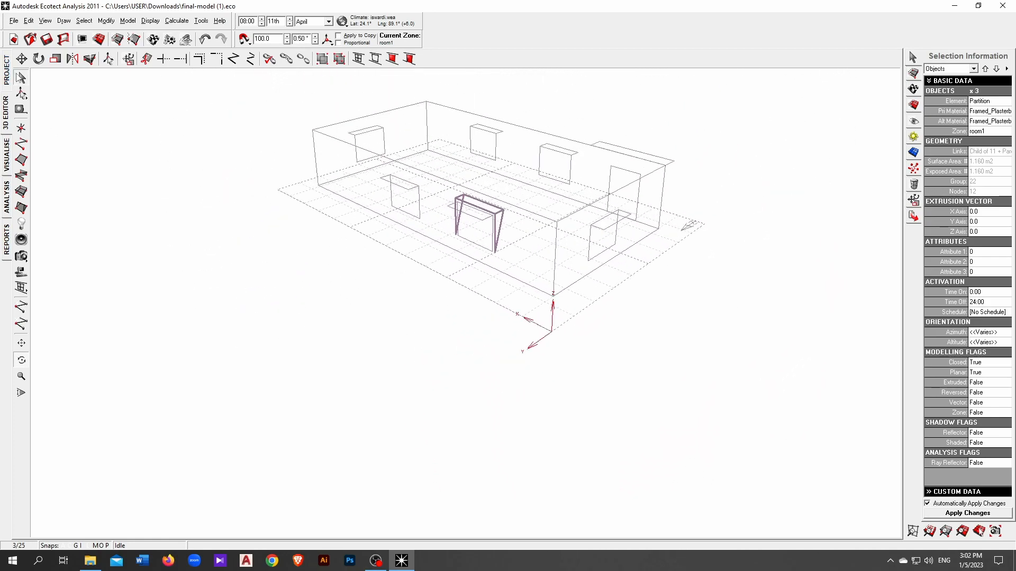
left_click(421, 182)
Step: Reselect the same front window and restart the optimised shading device wizard, continuing to its date and time settings
left_click(493, 236)
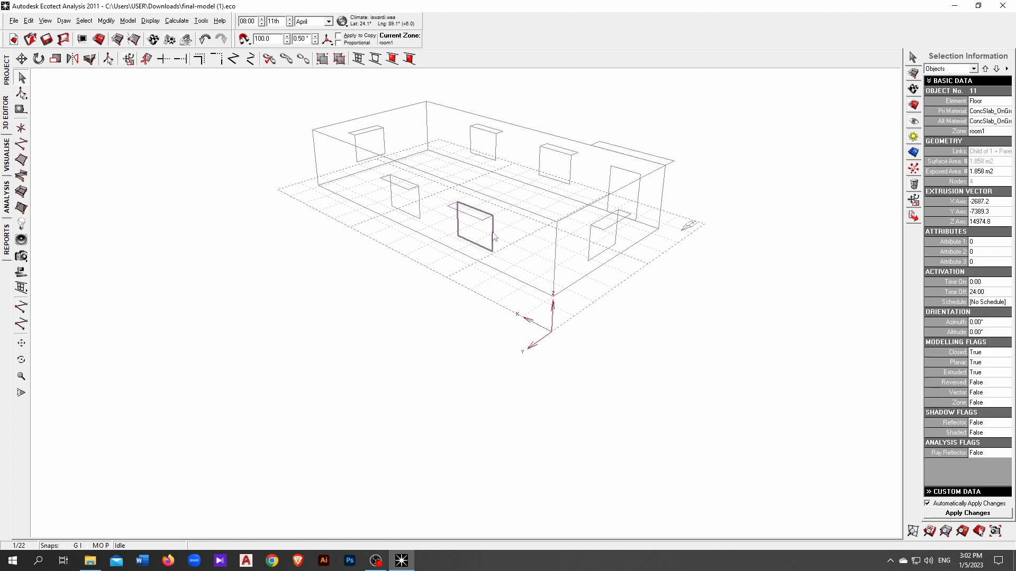
right_click(288, 85)
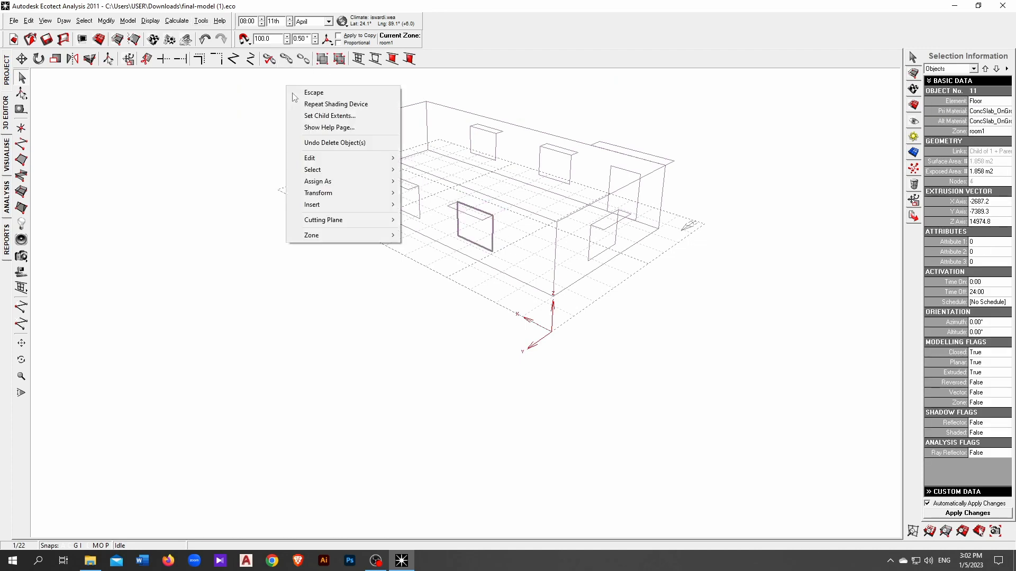
left_click(325, 104)
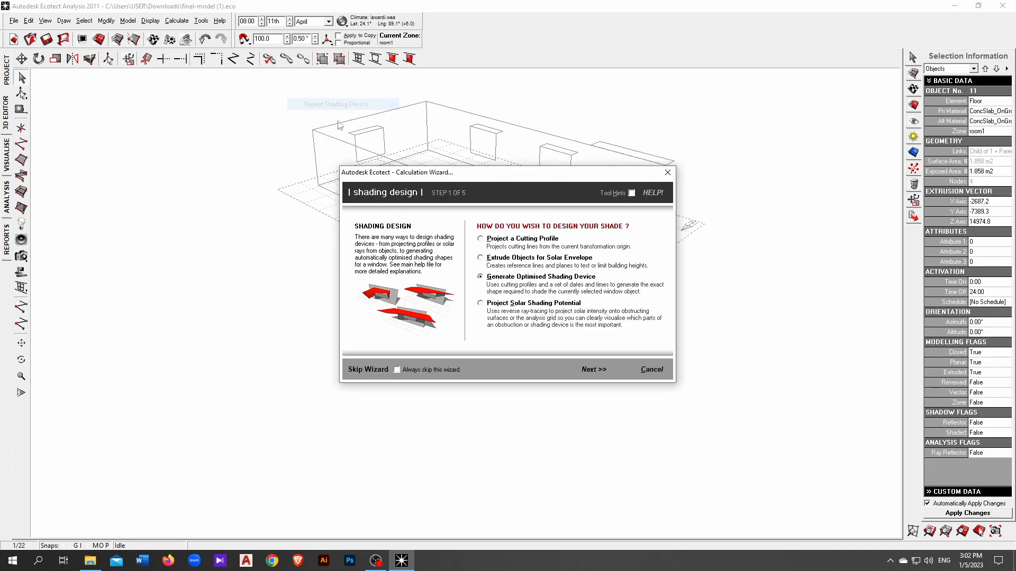
left_click(602, 370)
left_click(593, 371)
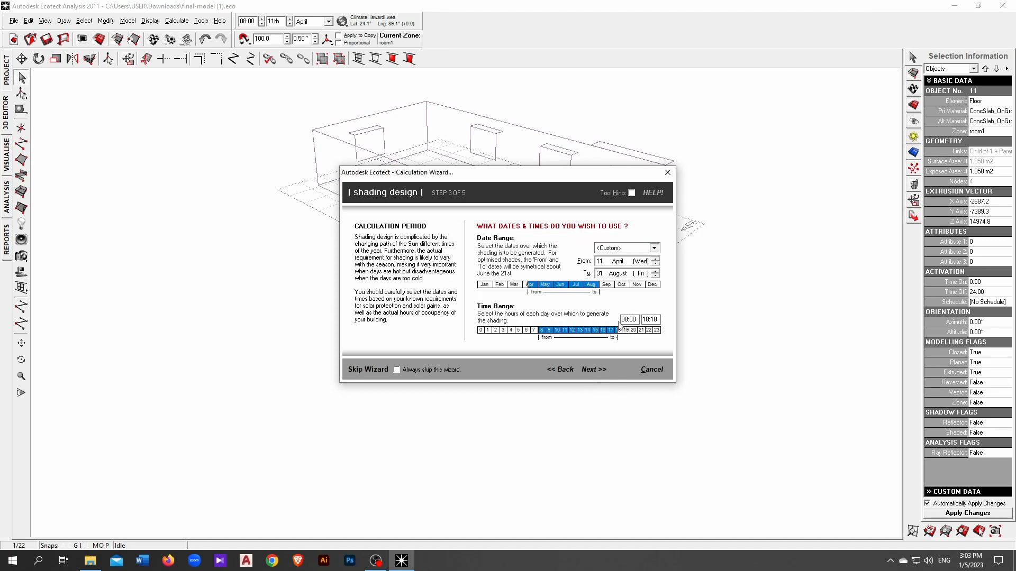
Step: Set the date range to Summer, choose shade type 5, Solar Pergola with Angled Fins, and continue to the wizard's summary
left_click(642, 248)
left_click(627, 269)
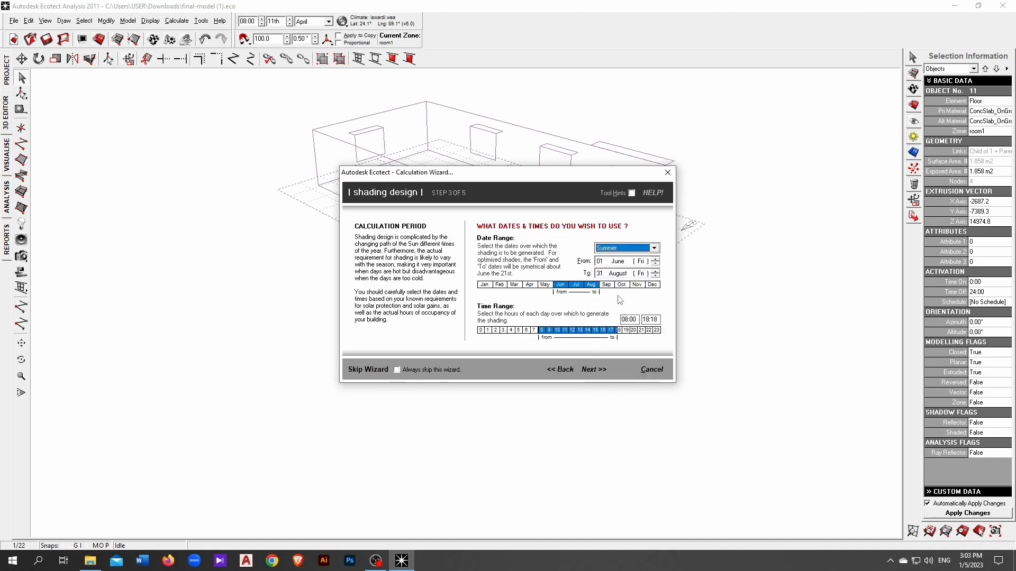
left_click(594, 370)
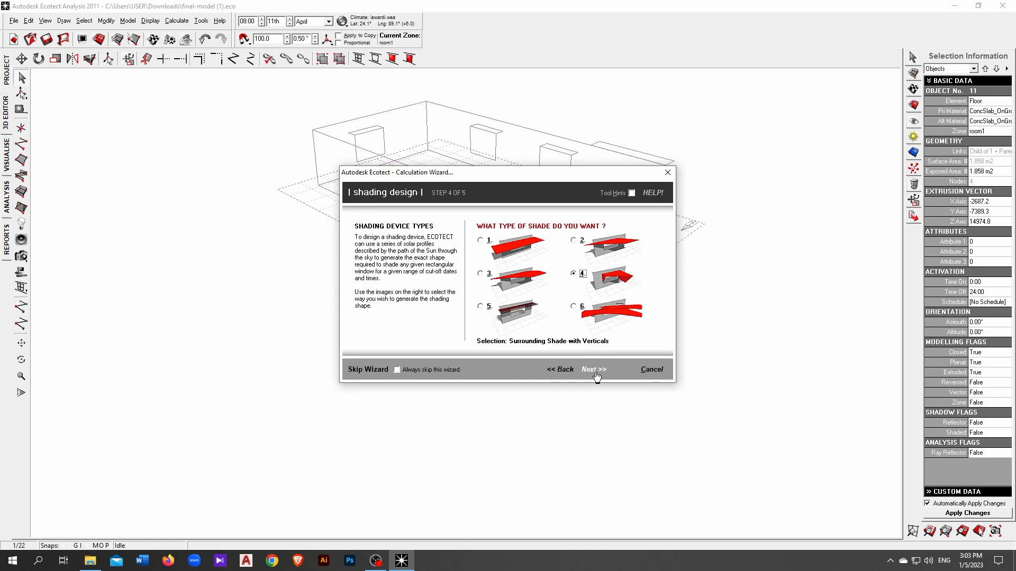
left_click(487, 313)
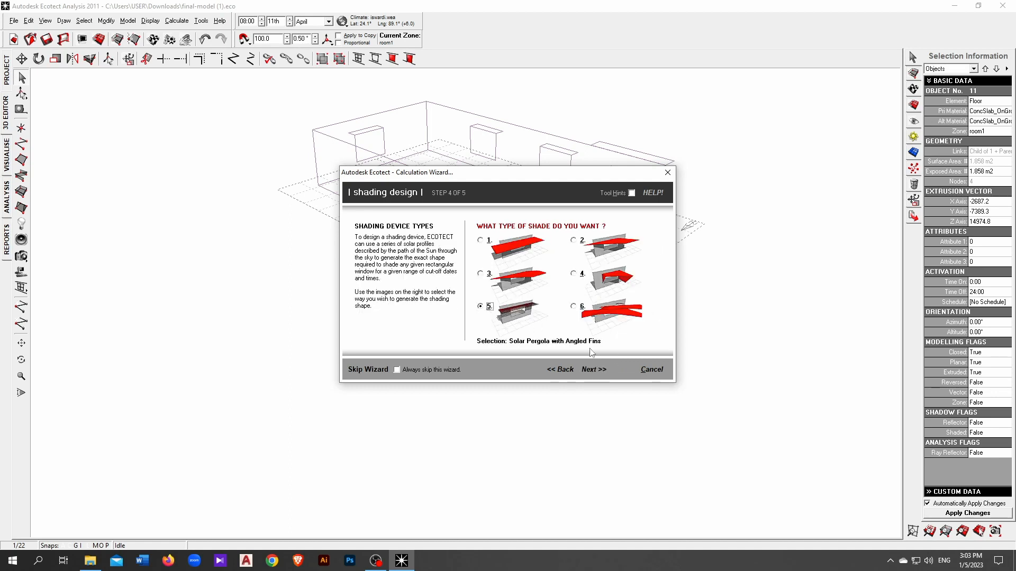
left_click(595, 370)
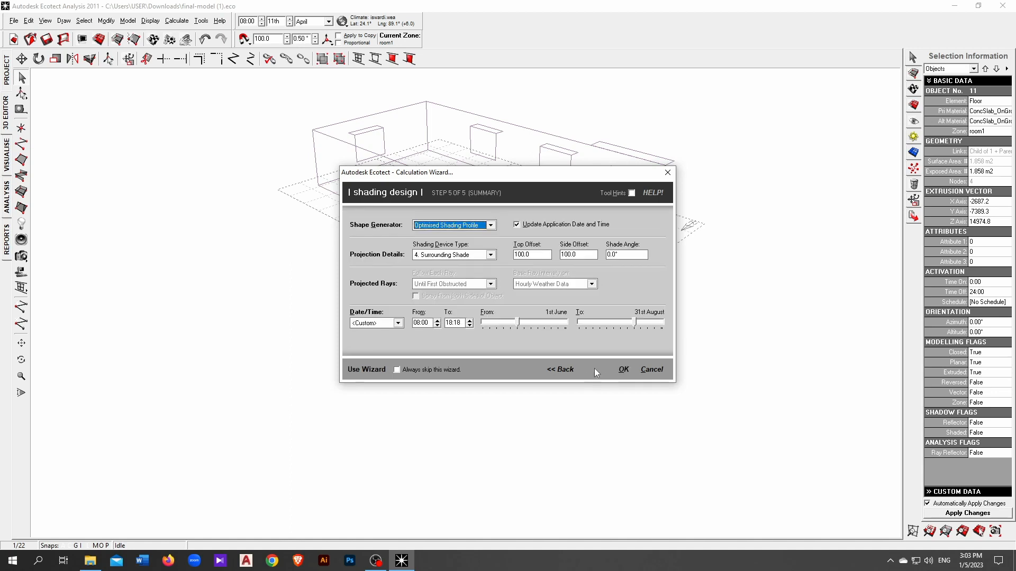
Step: Set the summary's shading device type to 5. Solar Pergola for Summer and generate it without reversing the window's normal
left_click(460, 255)
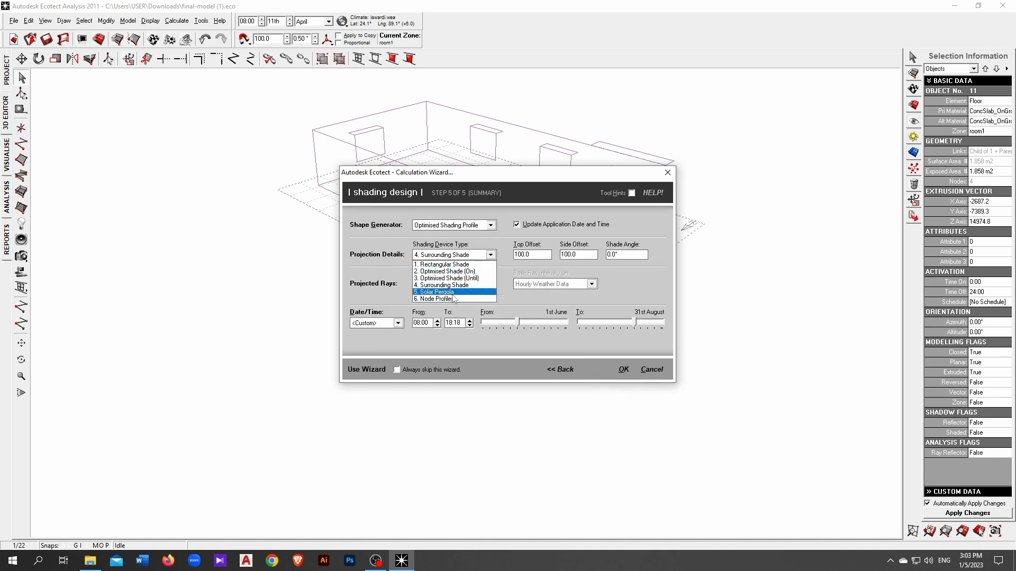
left_click(447, 289)
left_click(400, 325)
left_click(394, 349)
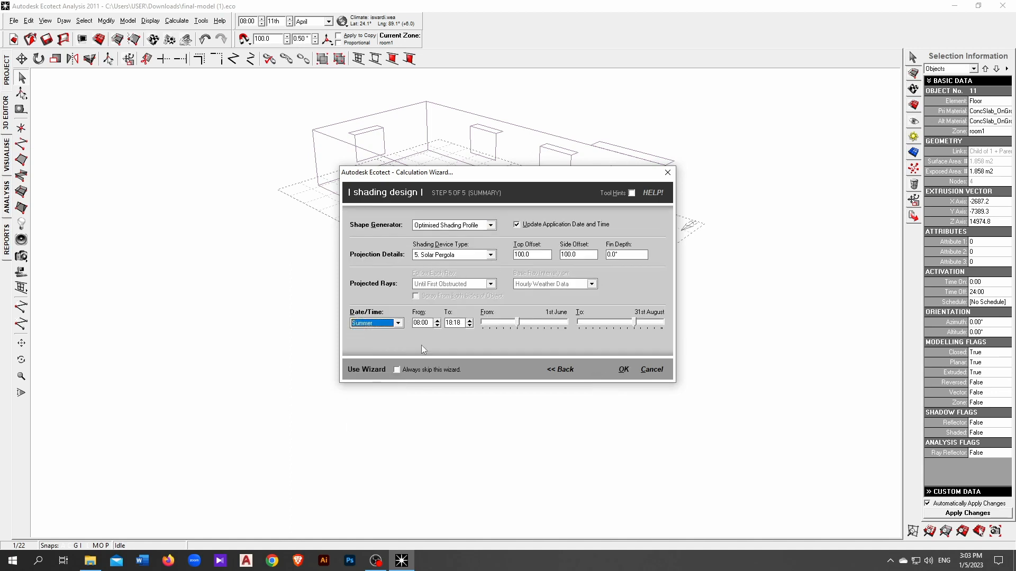
left_click(624, 372)
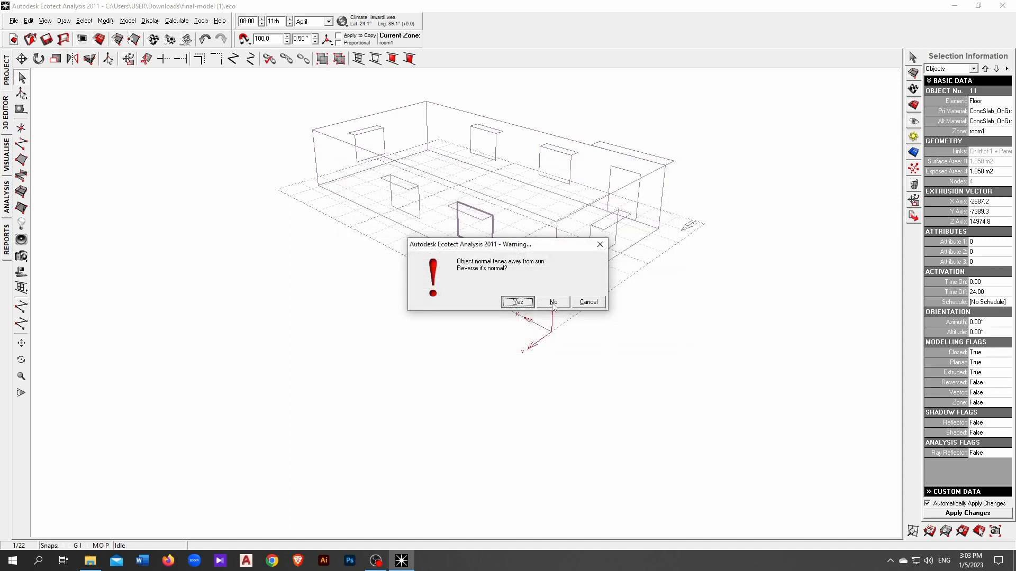
left_click(553, 302)
Step: Examine the slatted solar pergola over the front window and undo its generation
mouse_move(596, 287)
middle_mouse_down()
mouse_move(540, 261)
mouse_move(605, 293)
middle_mouse_up()
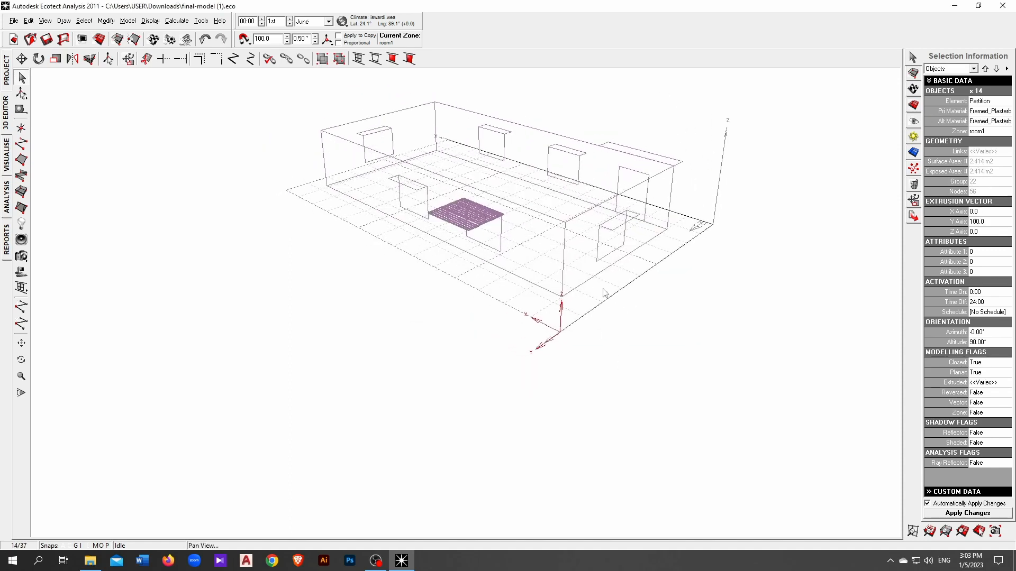
left_click(21, 359)
left_click_drag(510, 306, 432, 256)
scroll(423, 260, "up", 4)
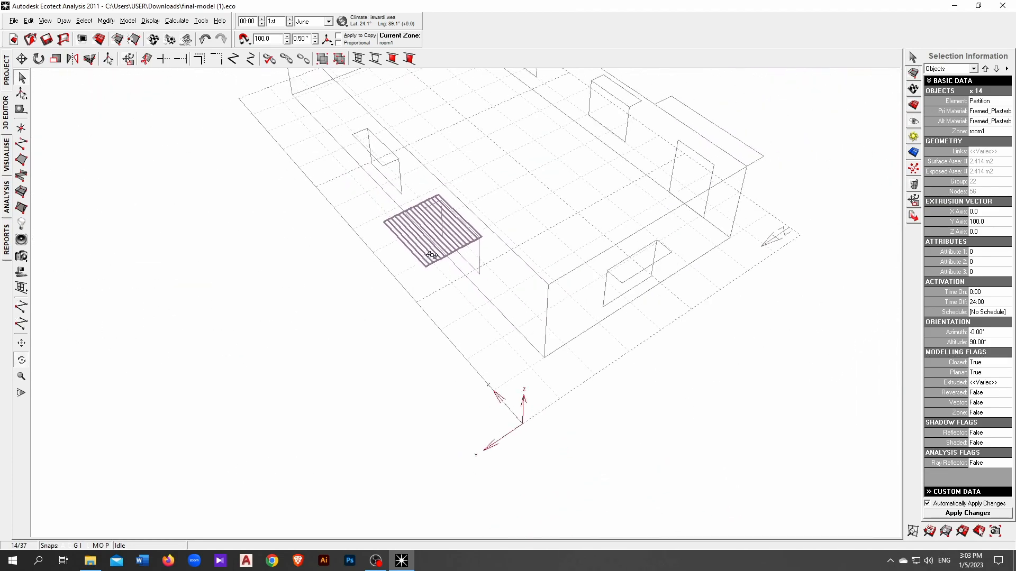
left_click_drag(468, 286, 479, 249)
key("ctrl+z")
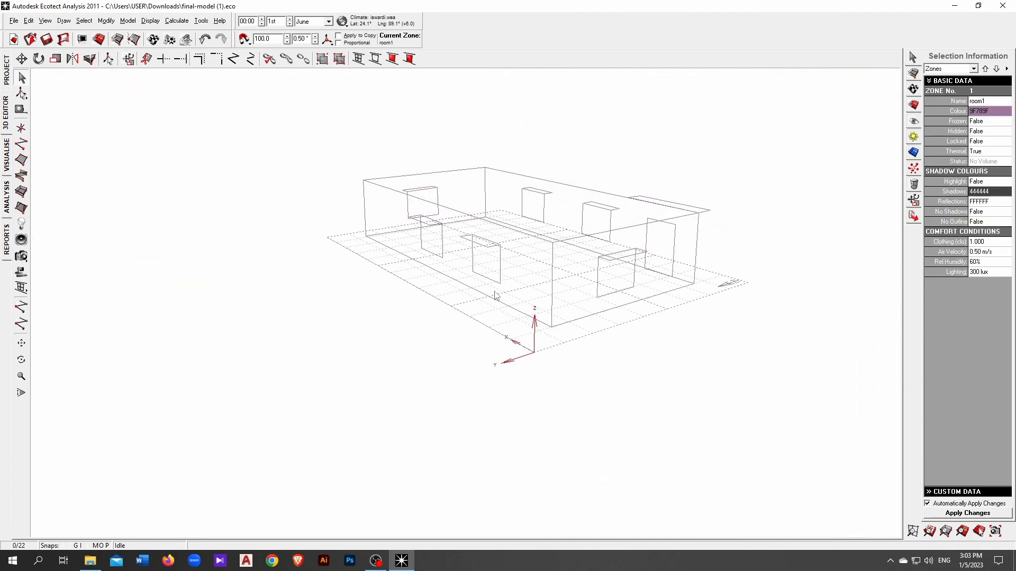
Step: Reselect the same front window, restart the Shading Design Wizard with Project Solar Shading Potential, and continue to the date and time settings
scroll(496, 295, "up", 3)
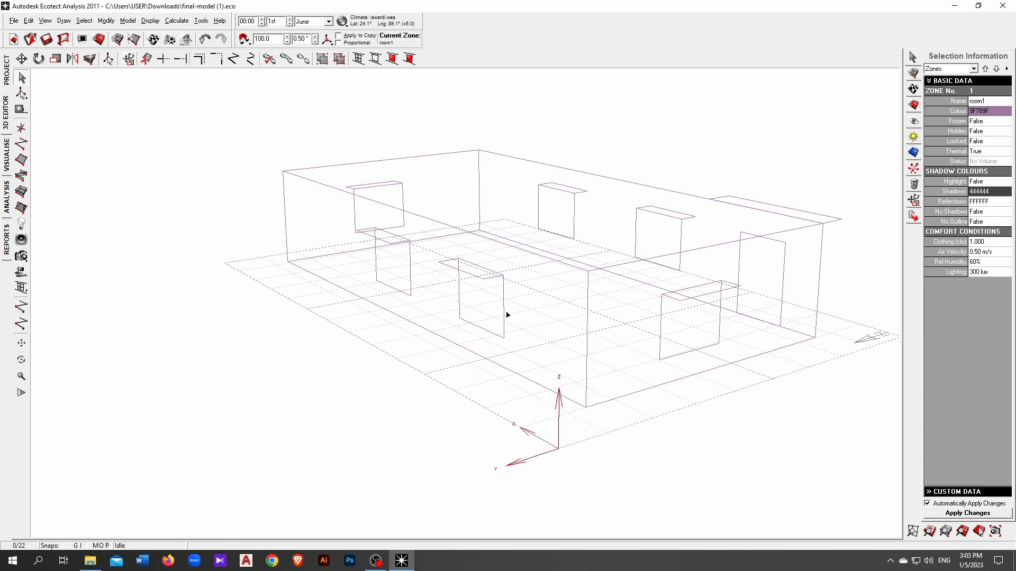
left_click(505, 315)
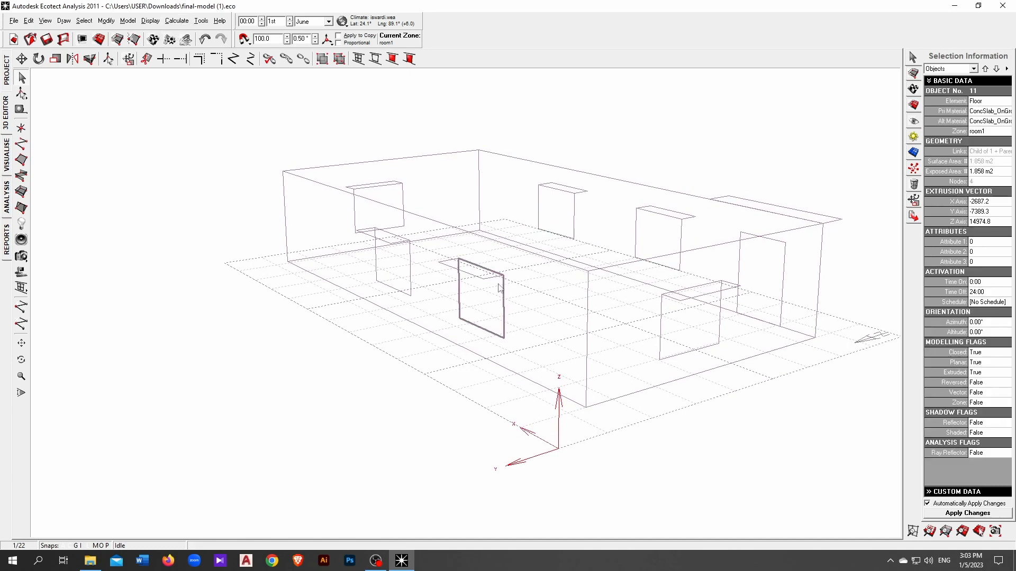
left_click(176, 21)
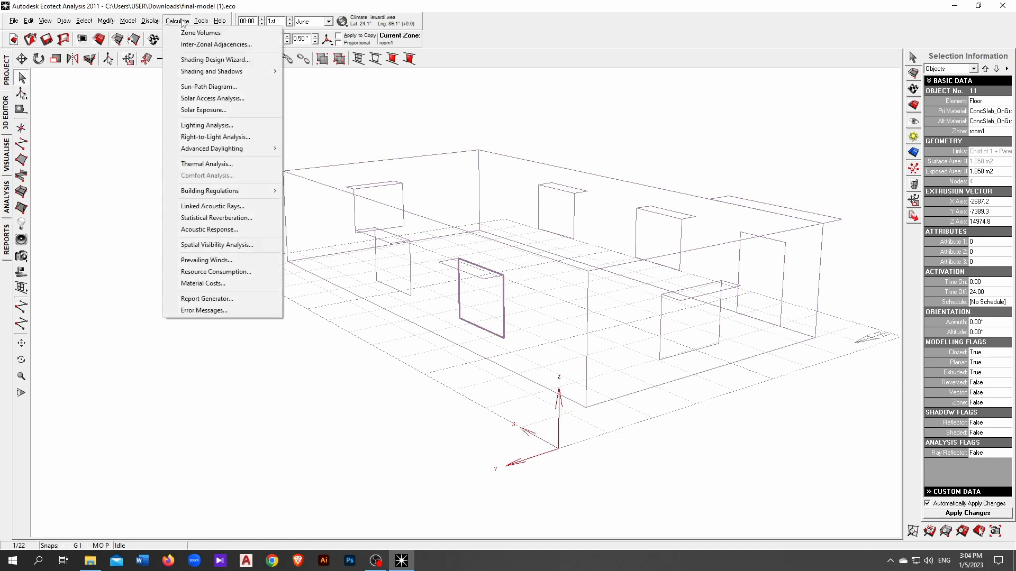
left_click(236, 62)
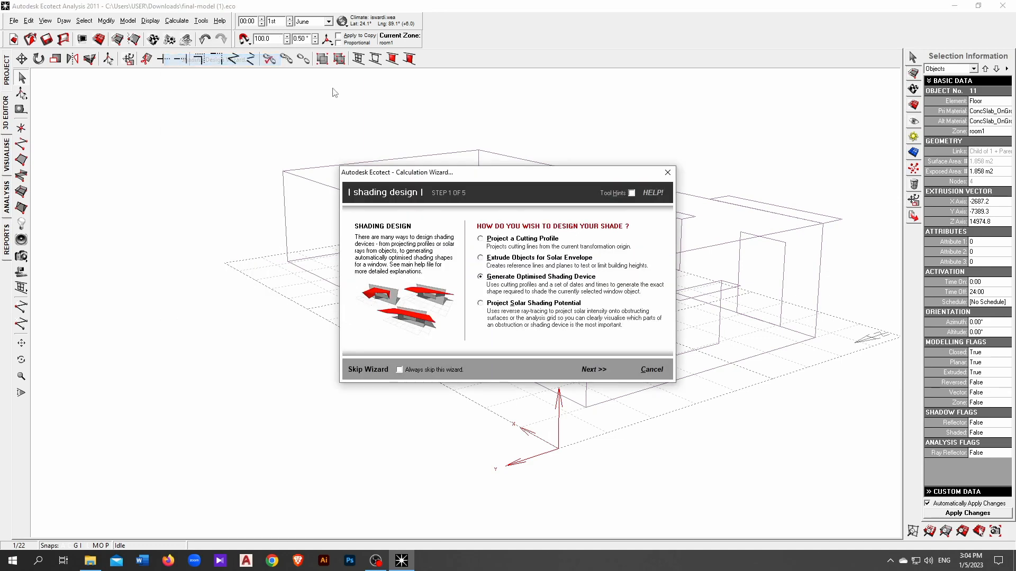
left_click(513, 304)
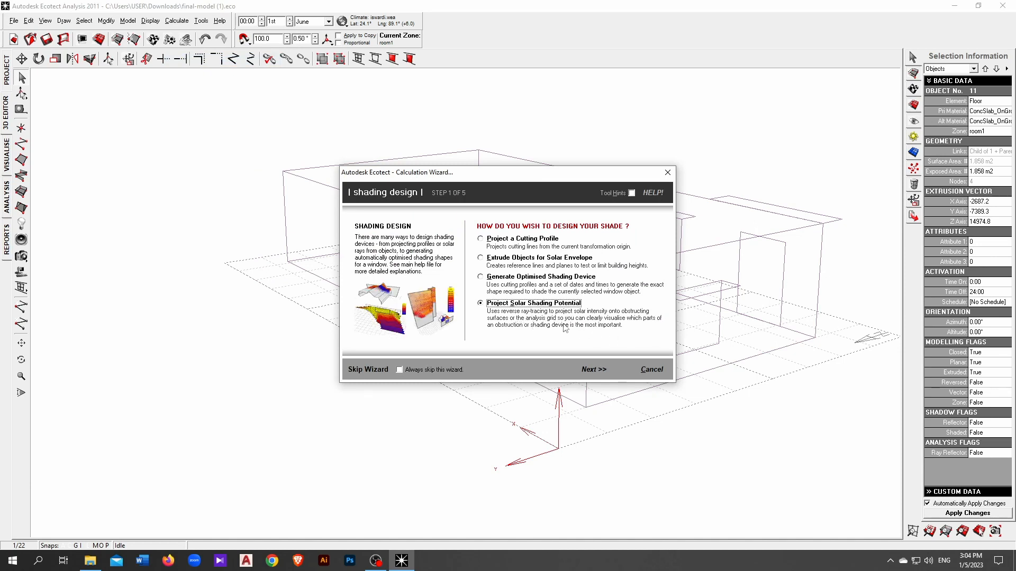
left_click(595, 370)
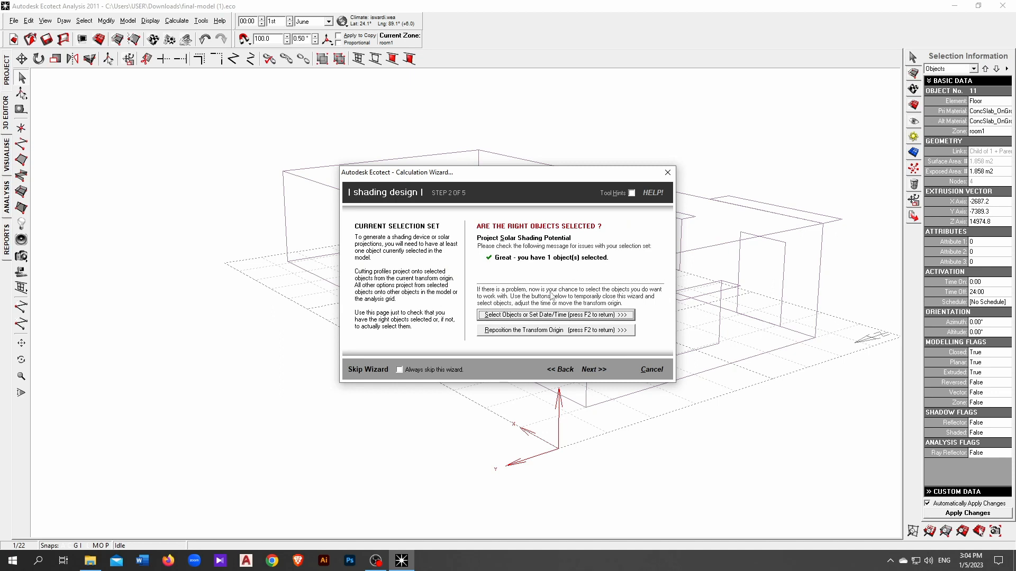
left_click(604, 368)
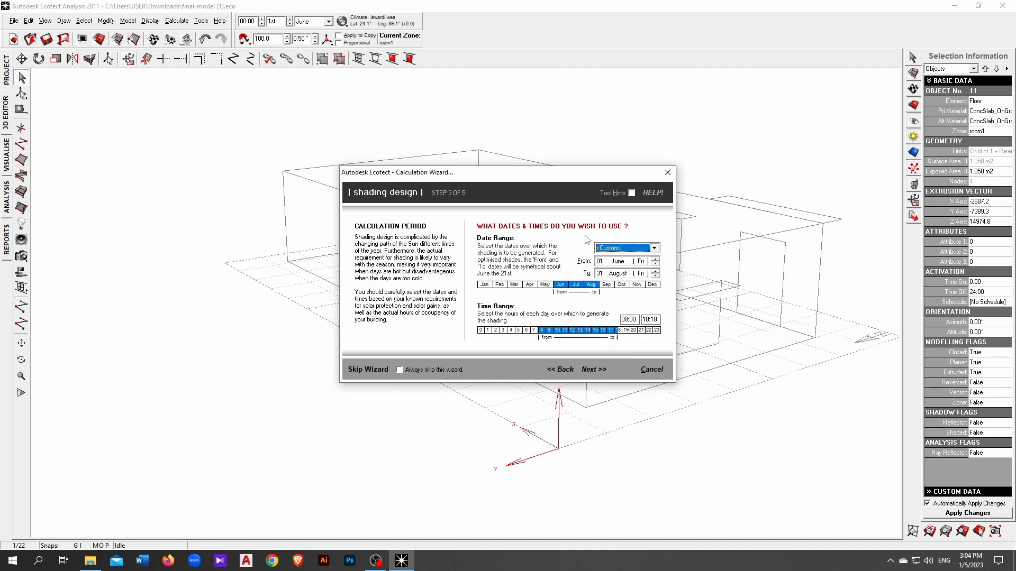
Step: Set the calculation period from 1 June to 30 September and extend the daily end time to 20:55
left_click(647, 249)
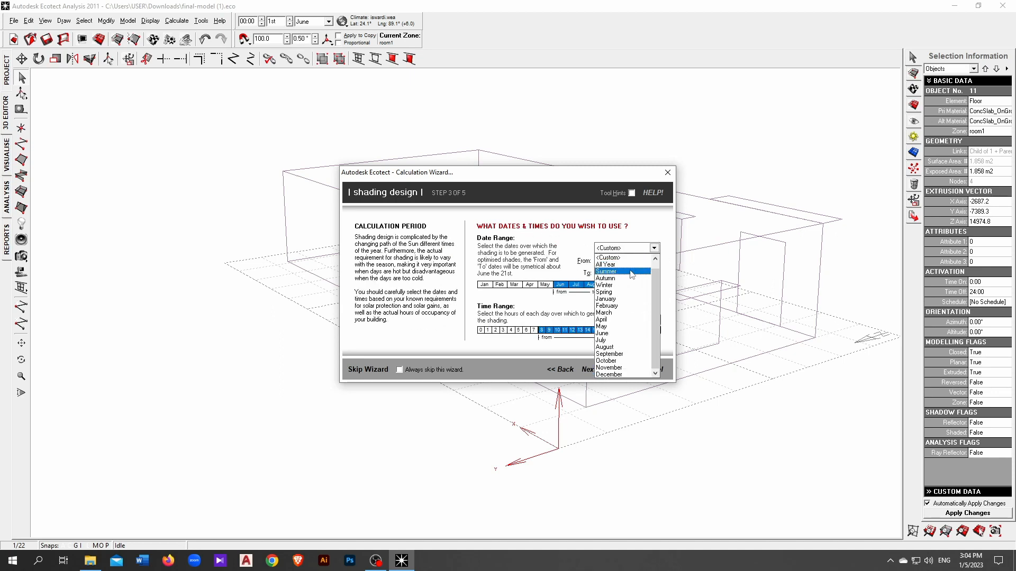
left_click(630, 274)
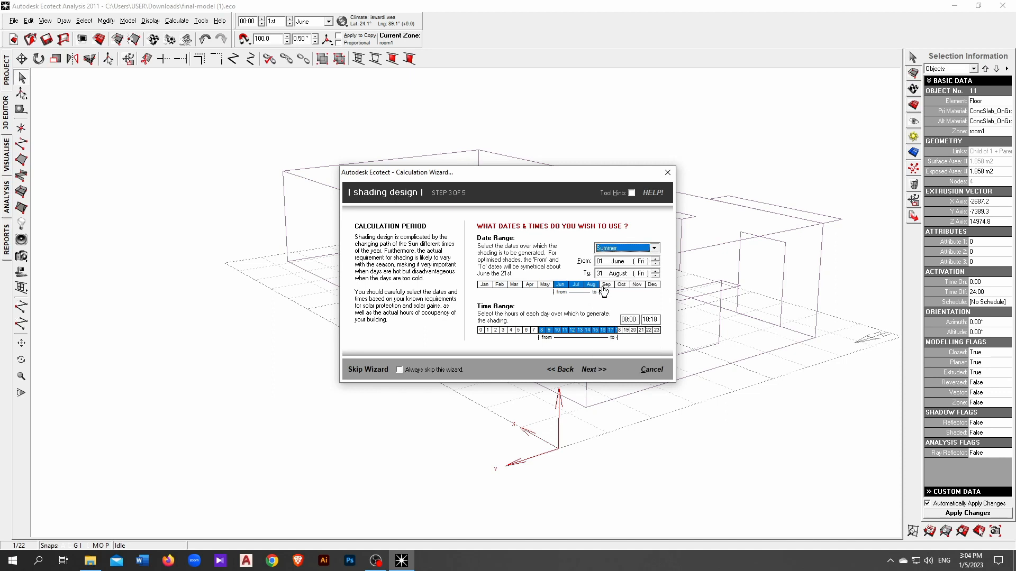
left_click_drag(598, 292, 615, 293)
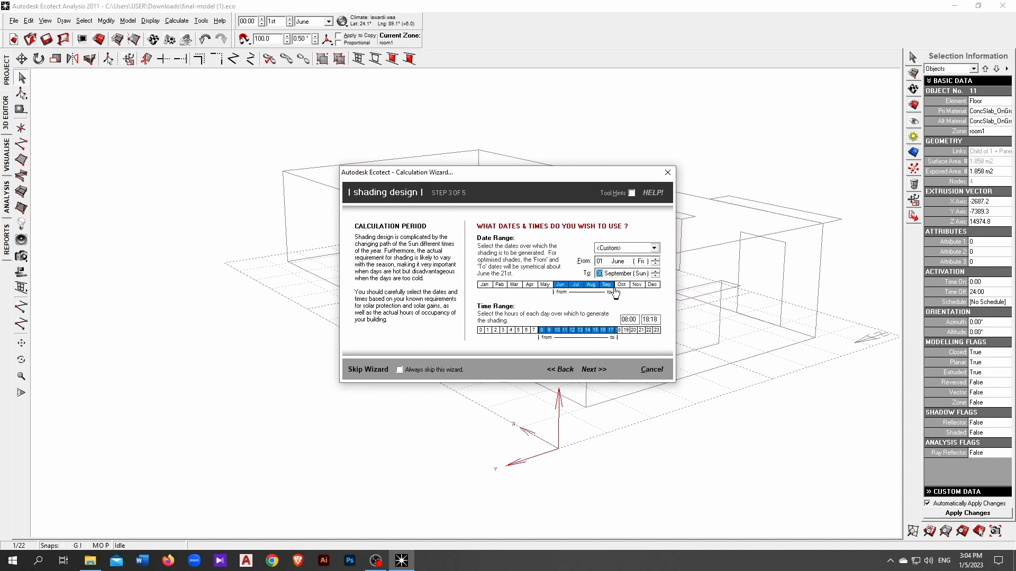
left_click_drag(629, 335, 638, 336)
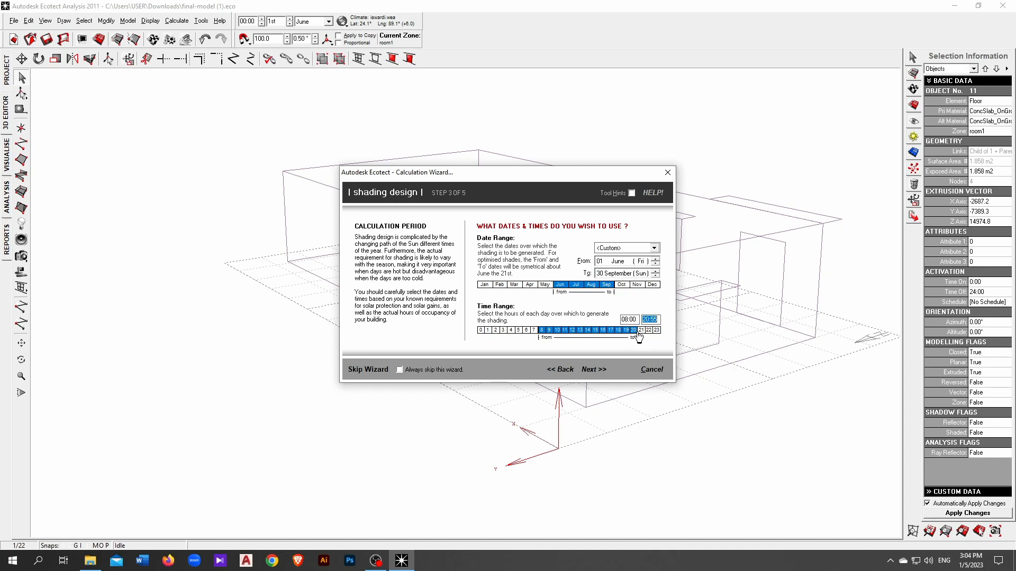
Step: Keep Visible Planar Objects as the projection target, set the date range to Summer, and run the projected solar shading calculation
left_click(591, 370)
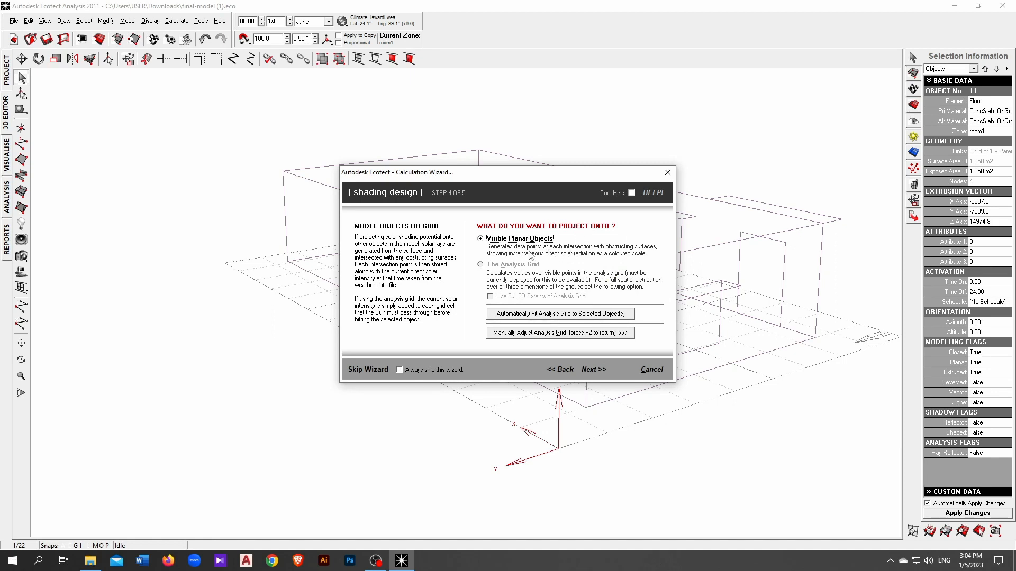
left_click(593, 370)
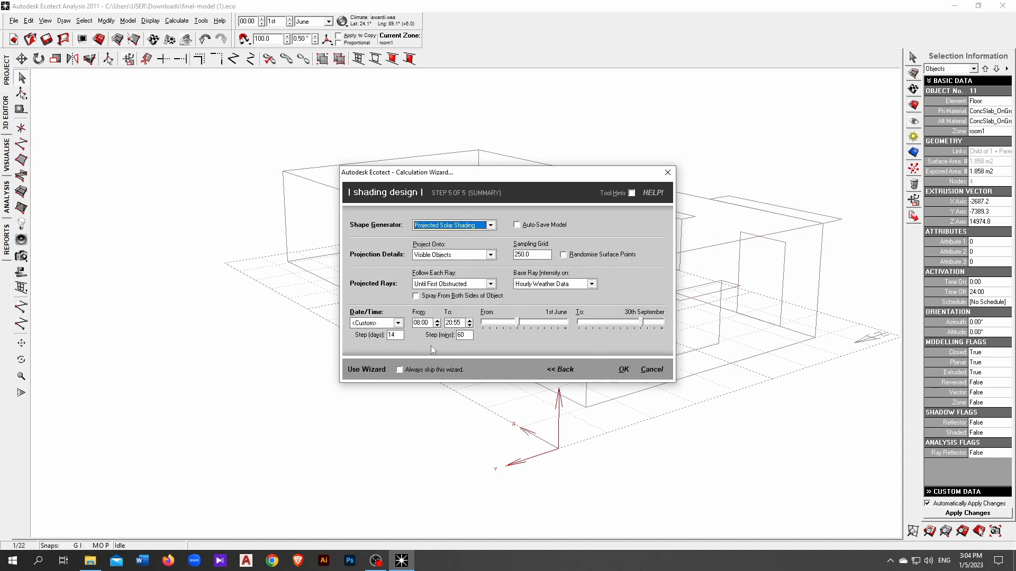
left_click(398, 323)
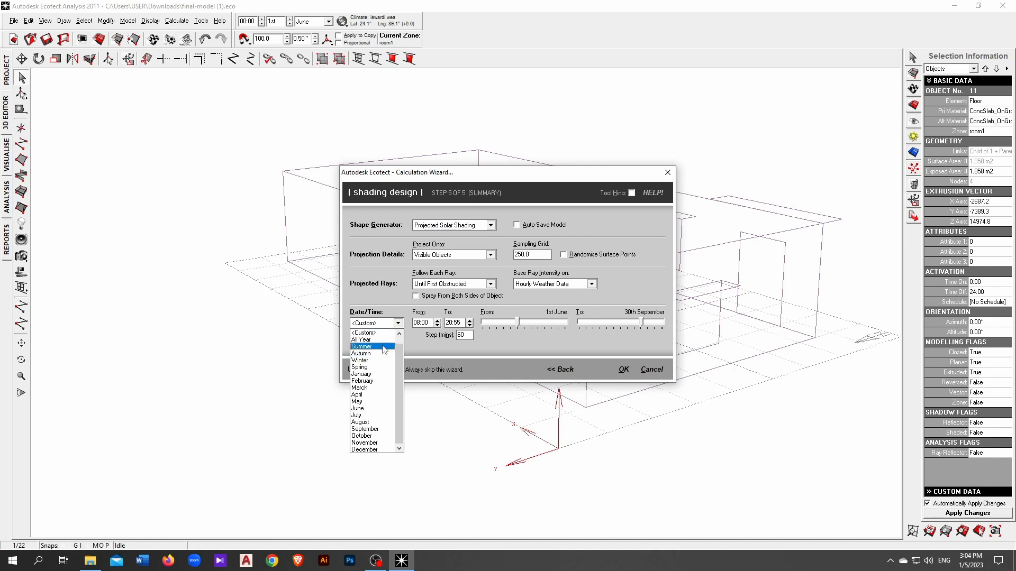
left_click(362, 347)
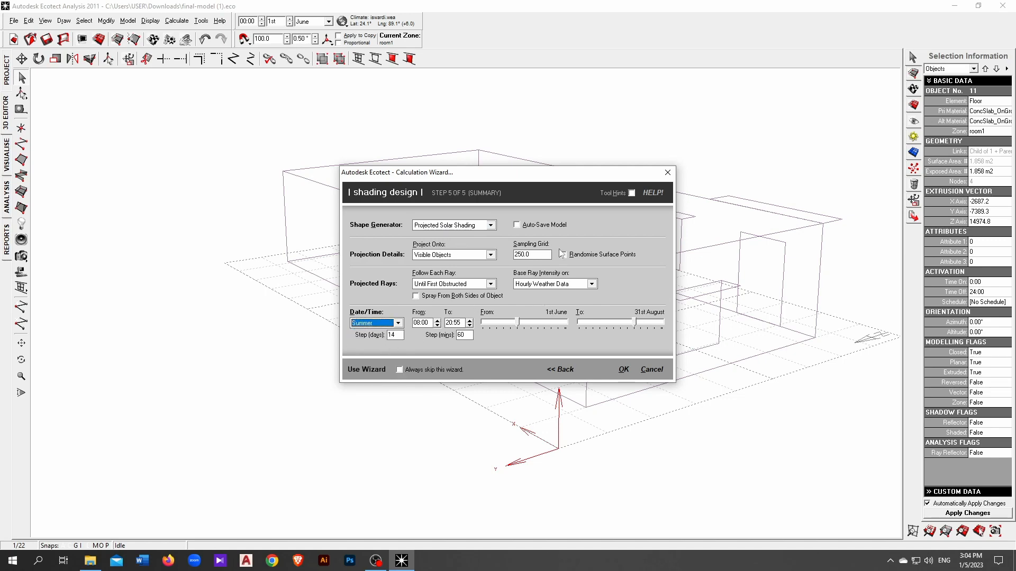
left_click(621, 371)
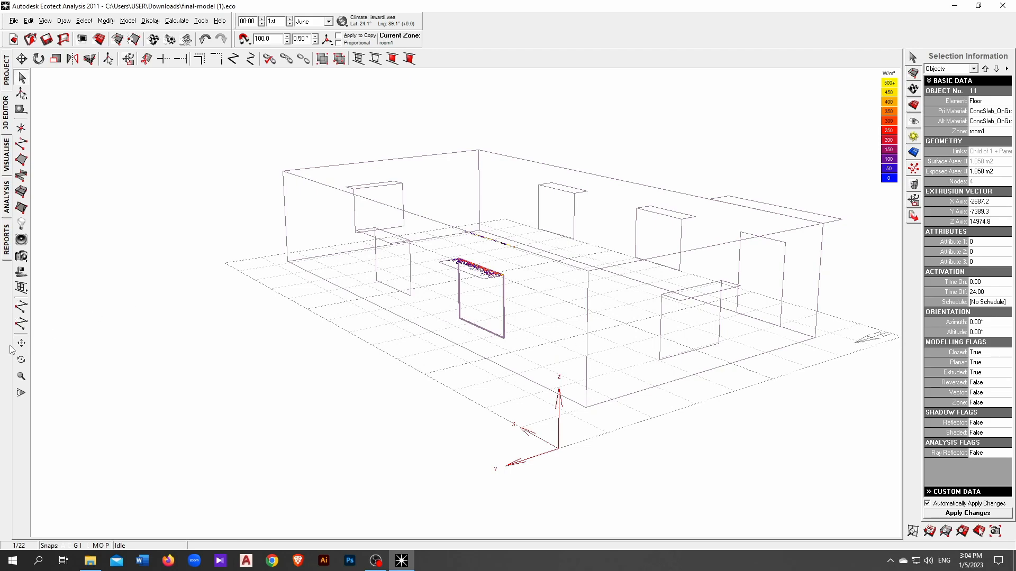
Step: Examine the coloured solar shading points projected around the front window from several angles and deselect the window
left_click(21, 359)
left_click_drag(423, 337, 475, 374)
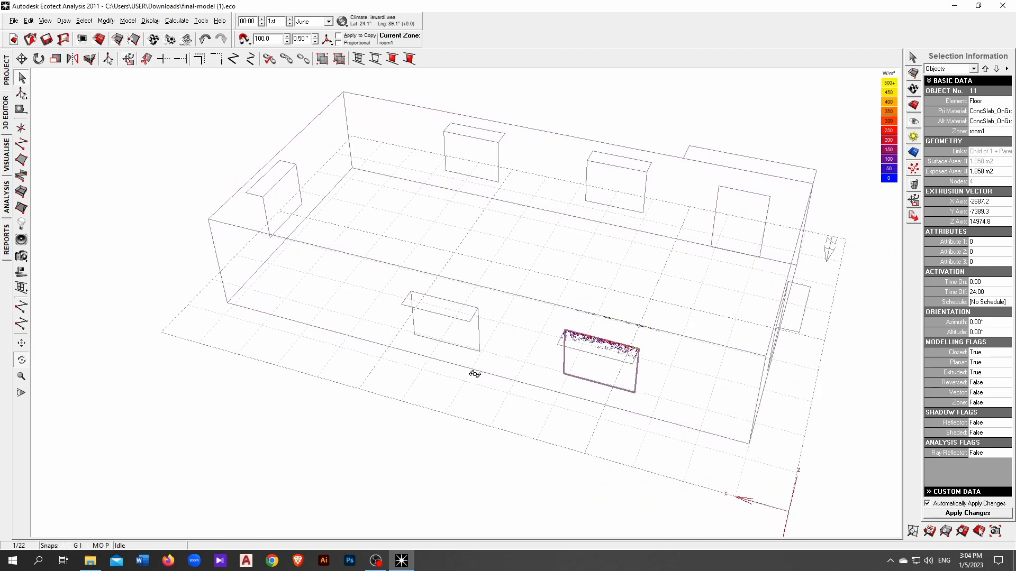
scroll(606, 352, "up", 4)
left_click_drag(613, 351, 539, 332)
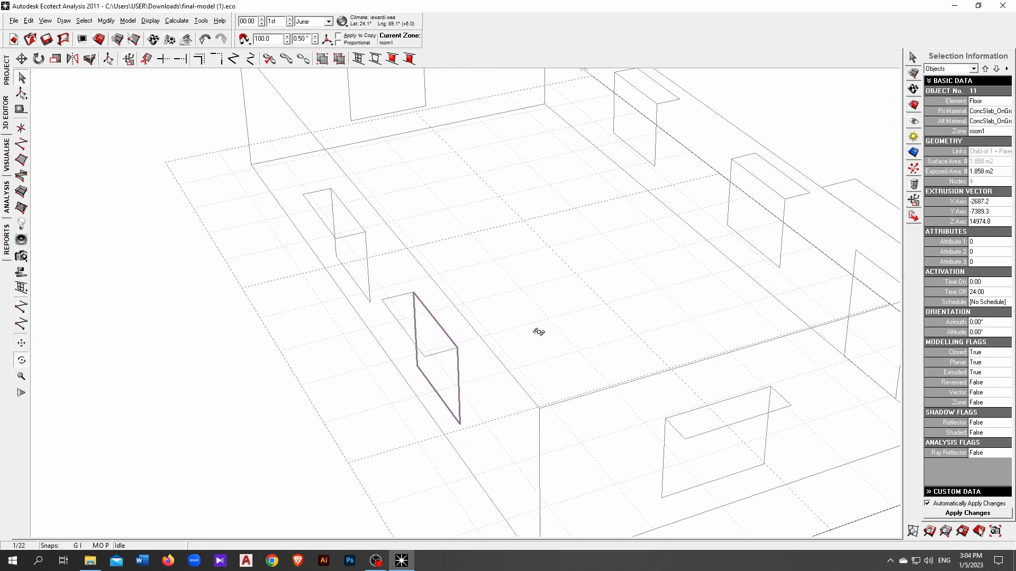
scroll(465, 340, "up", 4)
left_click_drag(399, 355, 507, 388)
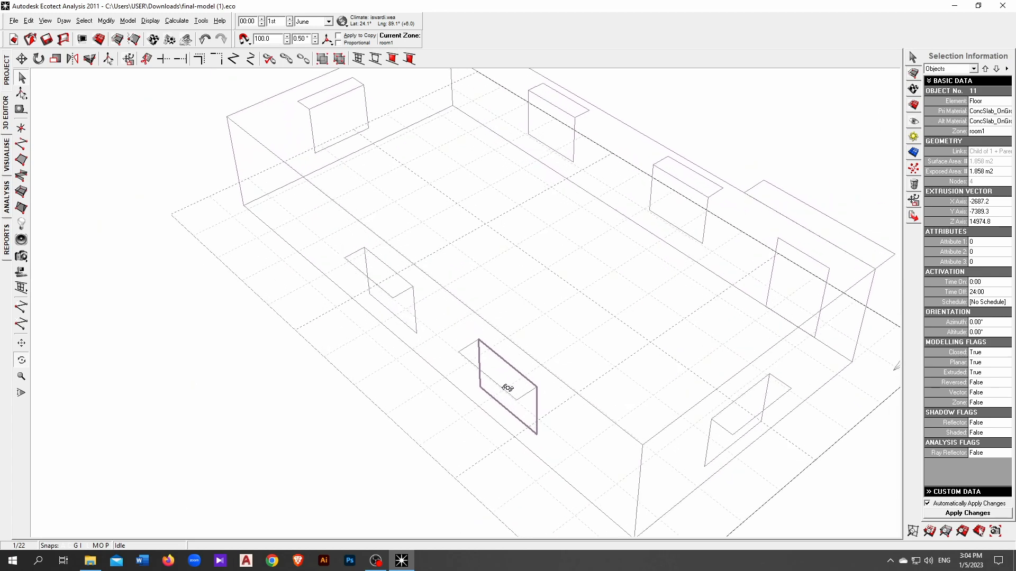
scroll(502, 389, "down", 5)
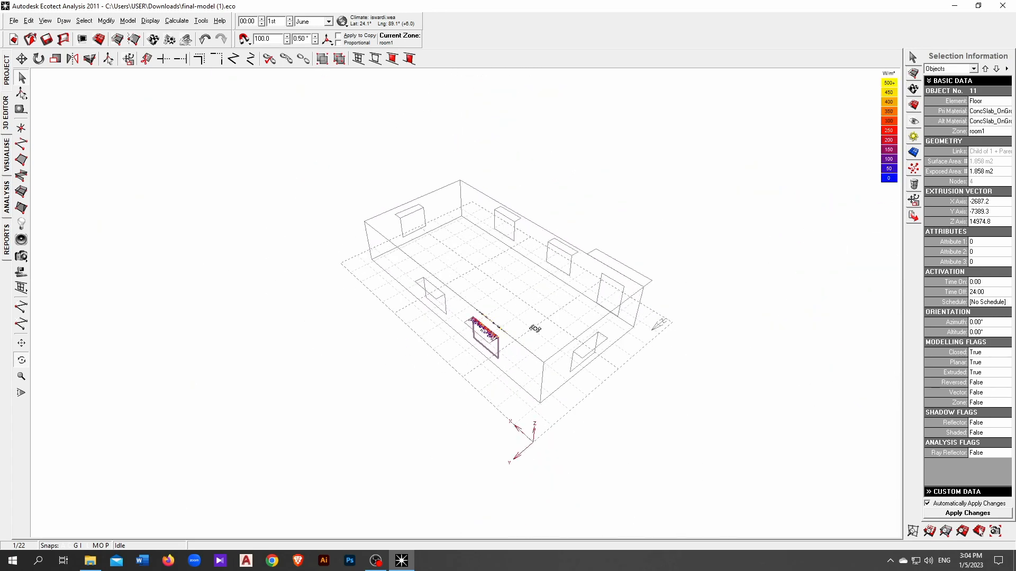
left_click(21, 77)
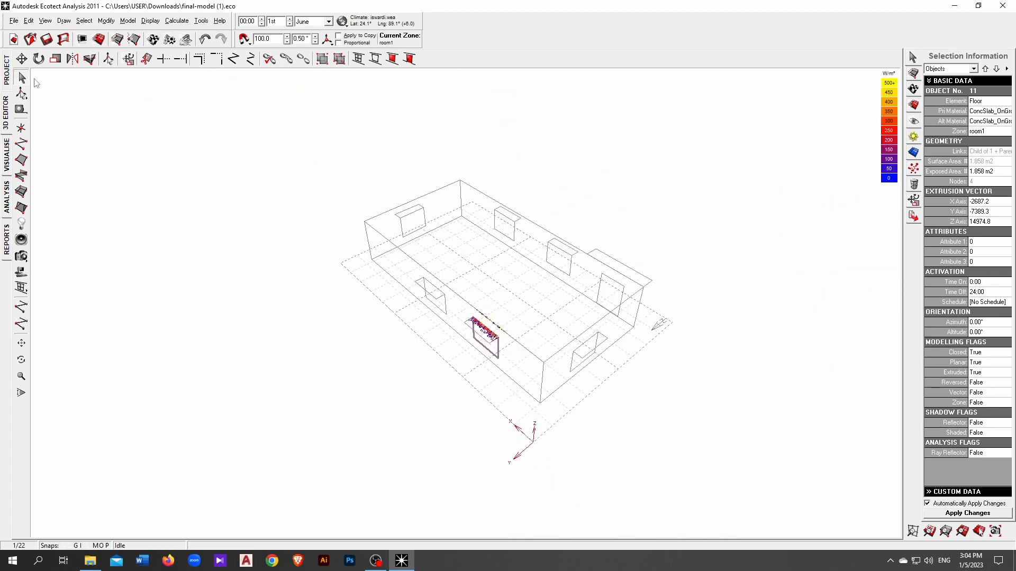
left_click(302, 233)
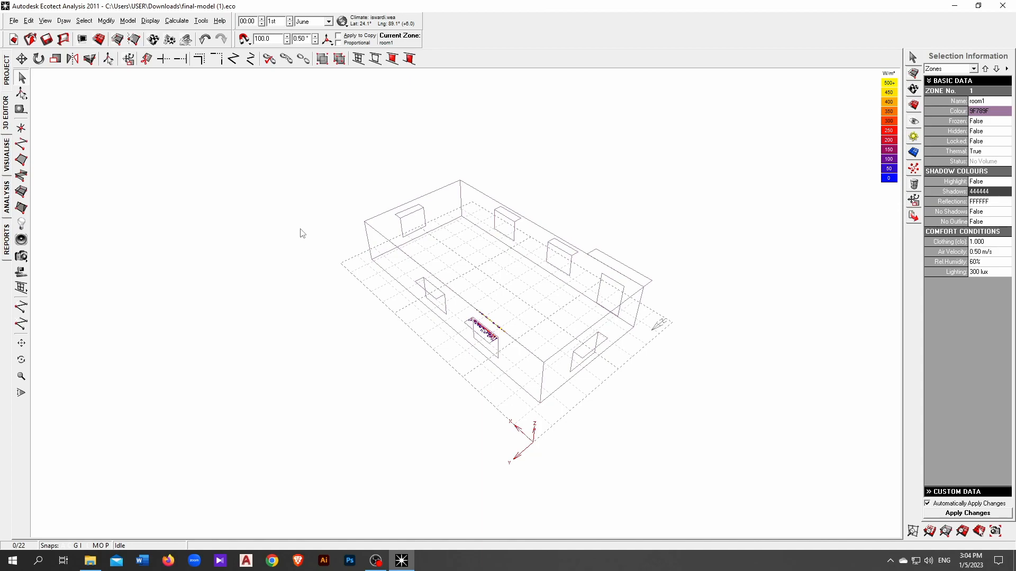